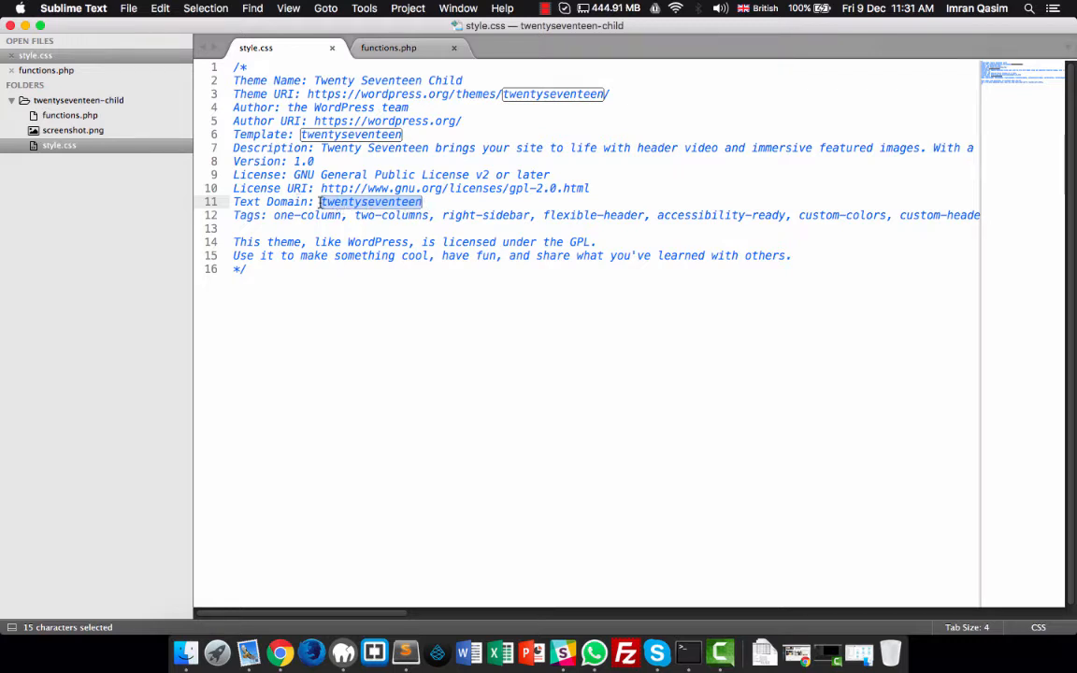
- Switch to Finder and look at the twentyseventeen and twentyseventeen-child folders inside the themes folder
{"action": "left_click", "coordinate": [185, 652]}
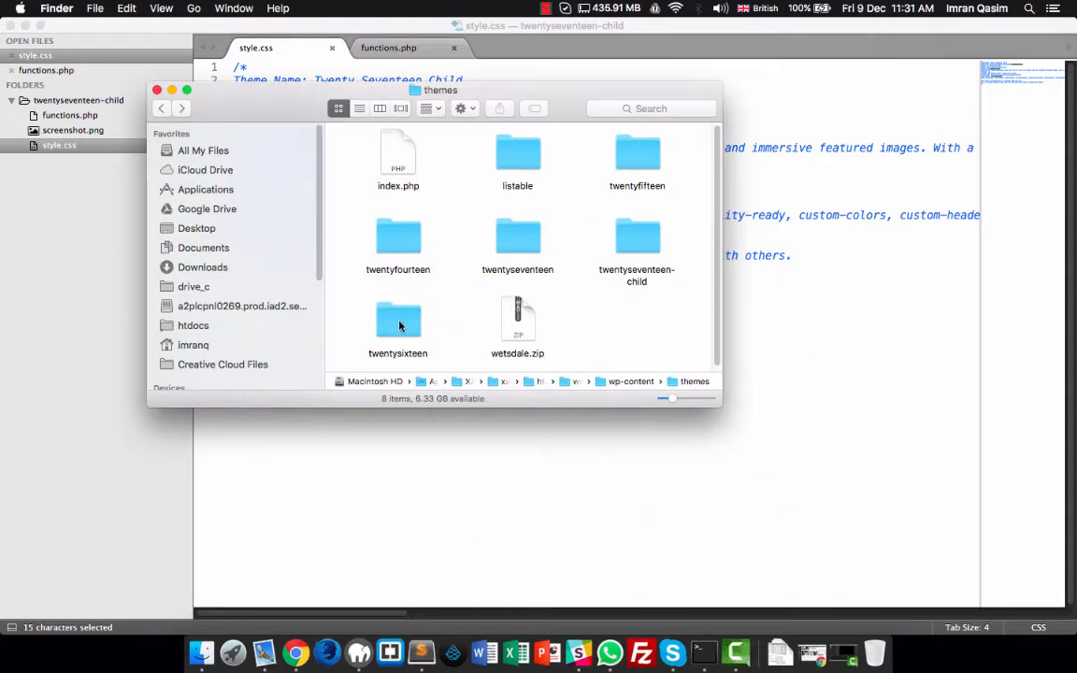
{"action": "left_click", "coordinate": [520, 236]}
{"action": "left_click_drag", "start_coordinate": [433, 113], "coordinate": [453, 124]}
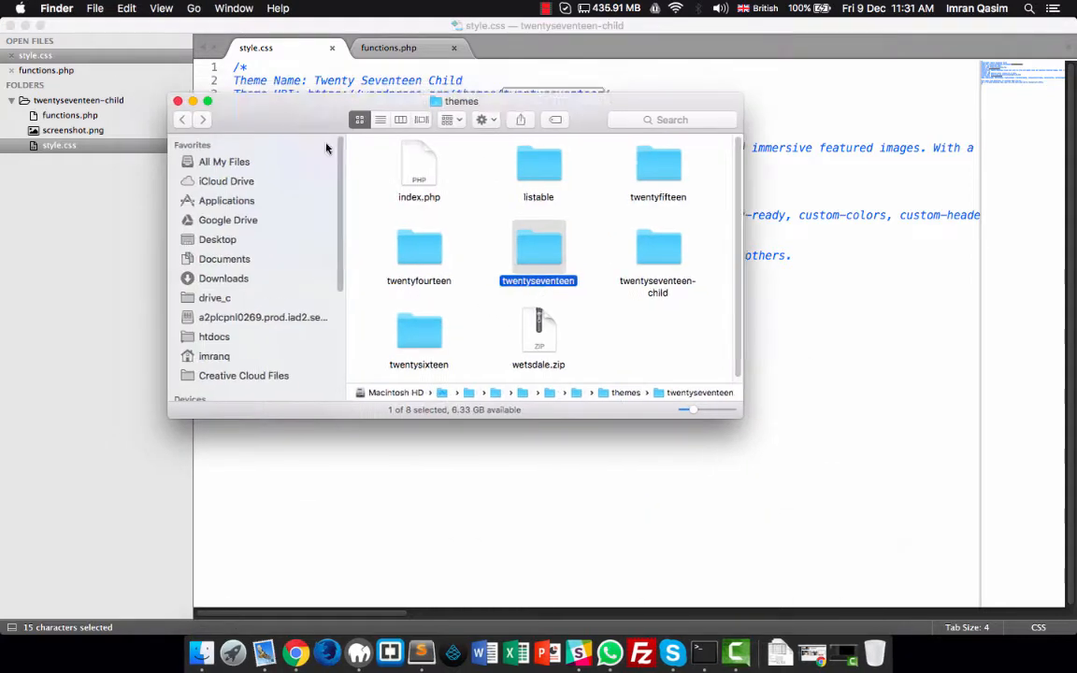
{"action": "left_click_drag", "start_coordinate": [326, 148], "coordinate": [497, 280]}
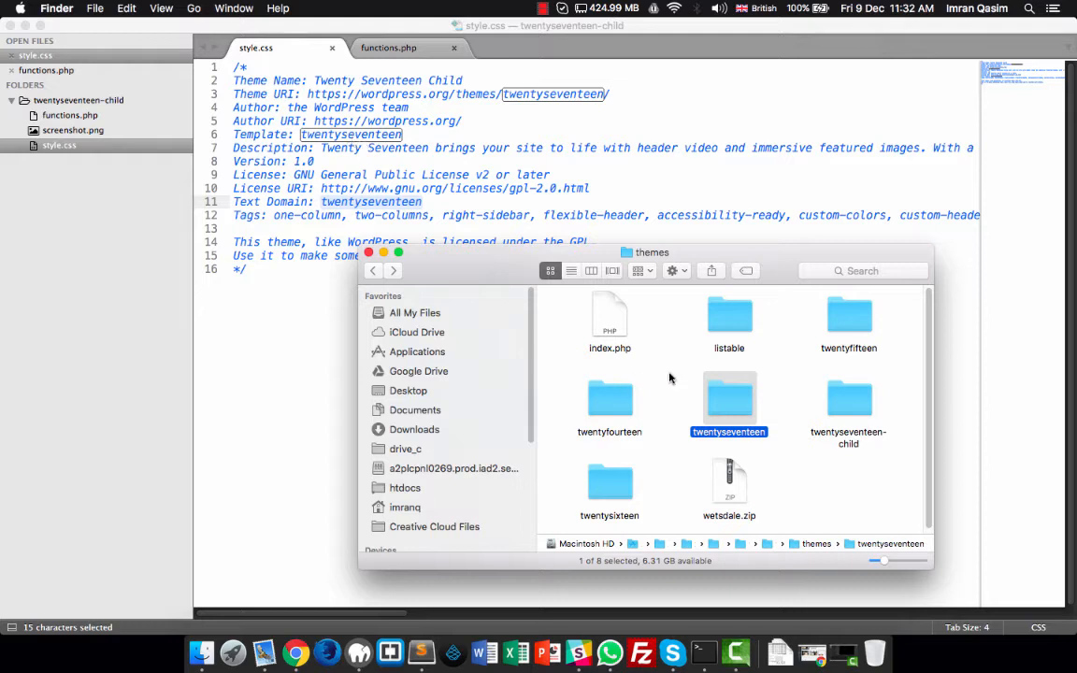
{"action": "left_click_drag", "start_coordinate": [747, 393], "coordinate": [682, 441]}
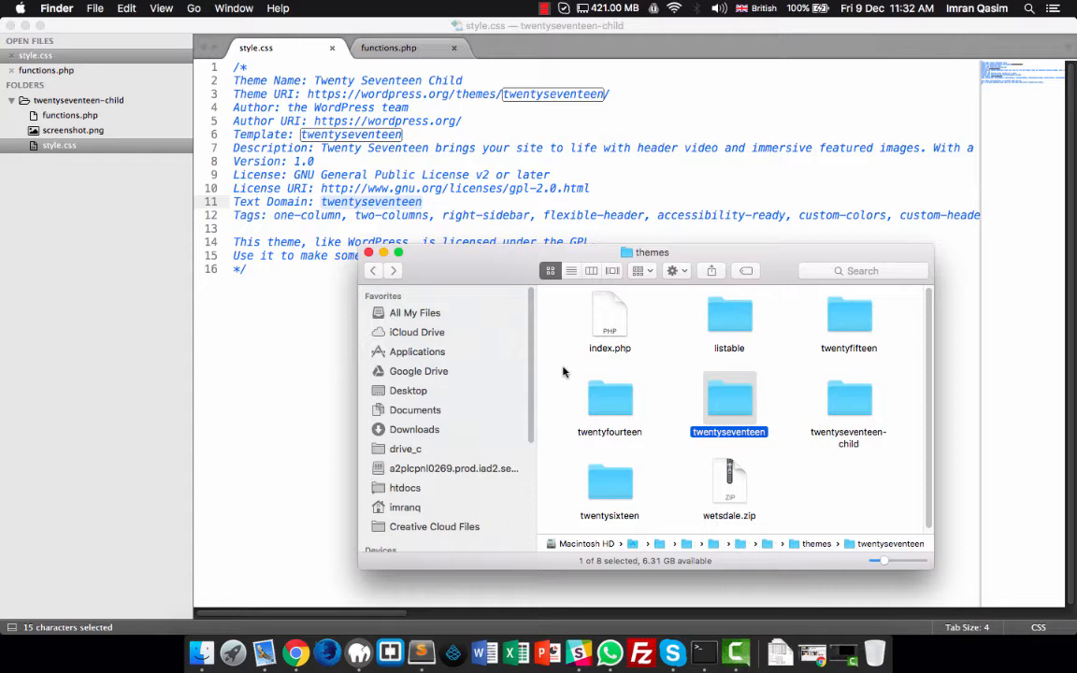
{"action": "left_click", "coordinate": [822, 441]}
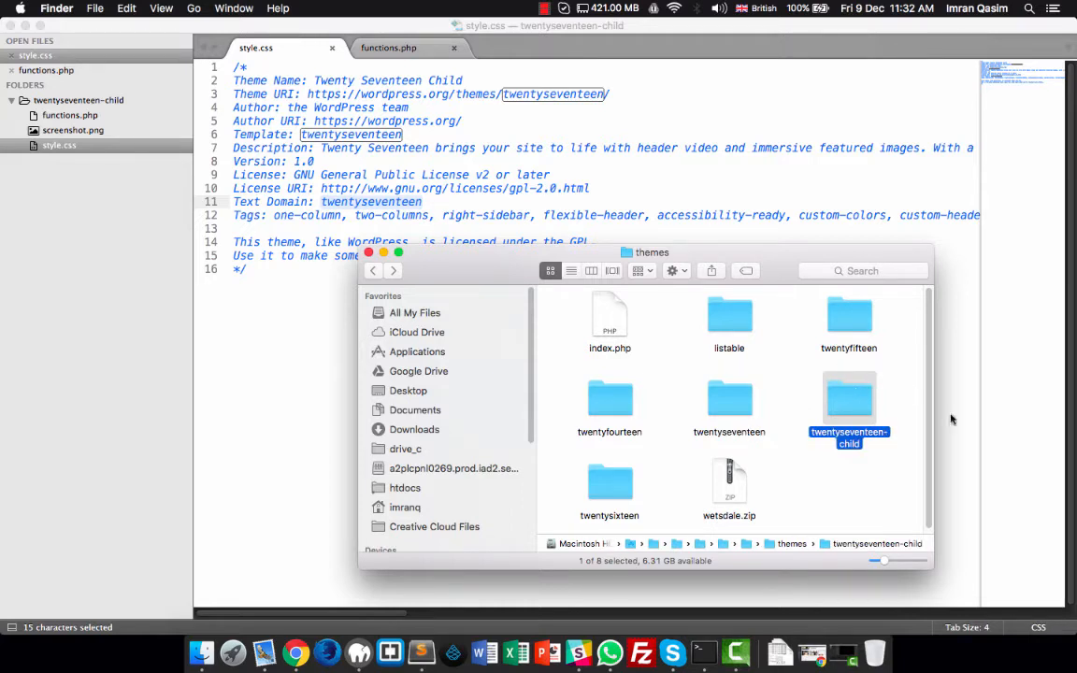
- Close the style.css and functions.php files in Sublime Text
{"action": "left_click", "coordinate": [332, 48]}
{"action": "left_click", "coordinate": [332, 48]}
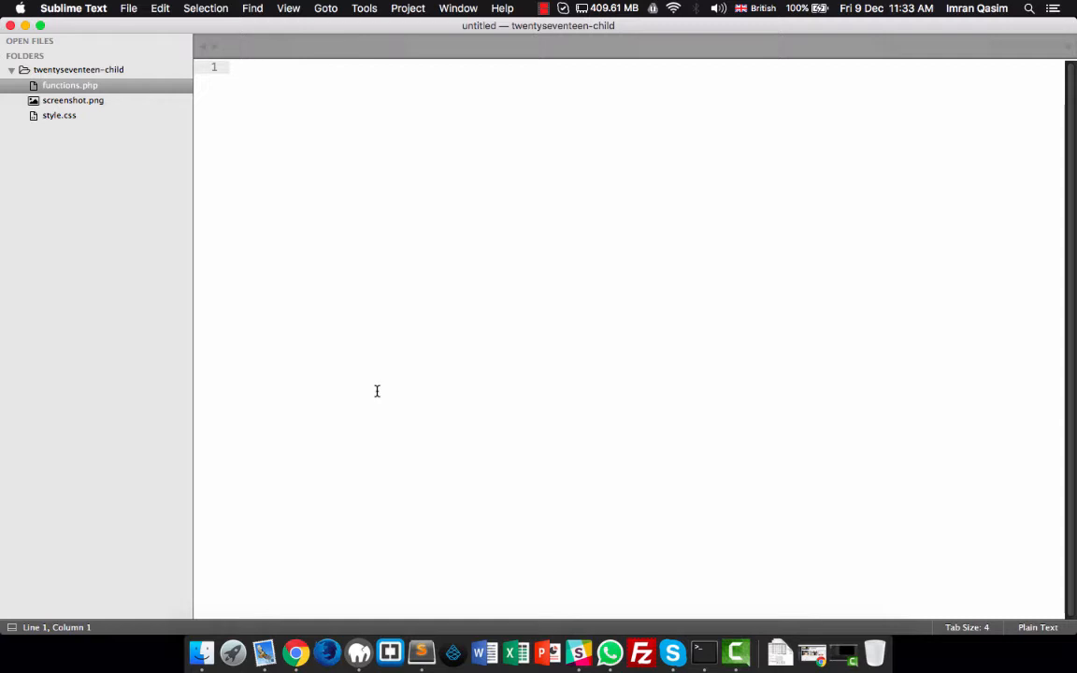
- Switch to Chrome and open the list of installed plugins in the WordPress admin
{"action": "left_click", "coordinate": [295, 653]}
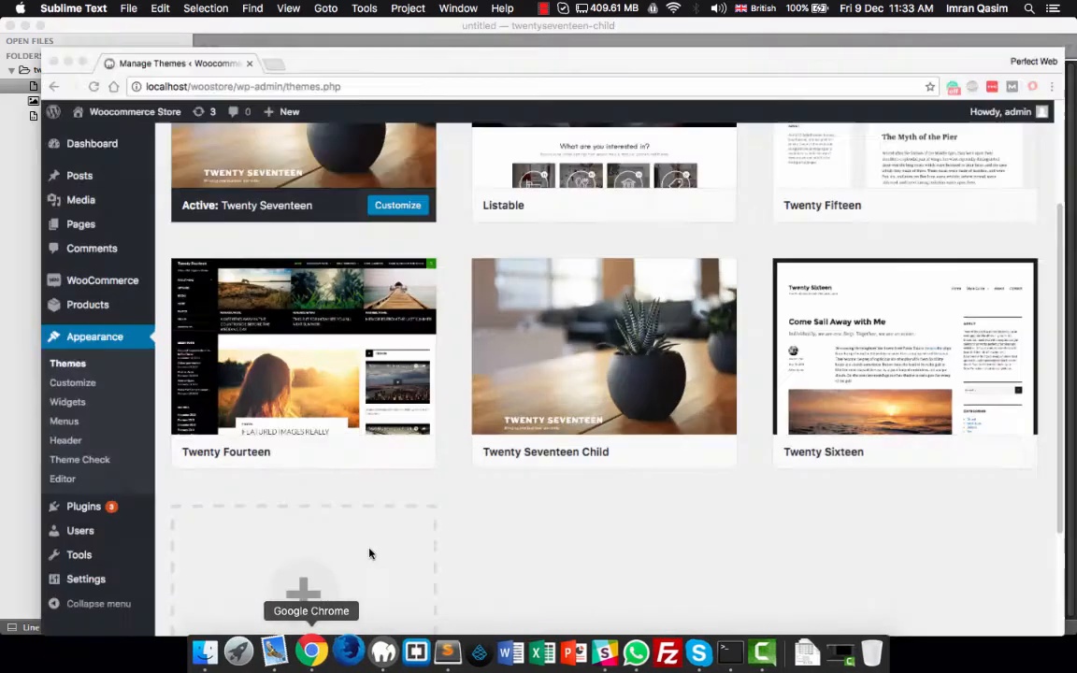
{"action": "scroll", "coordinate": [346, 335], "scroll_direction": "down", "scroll_amount": 1}
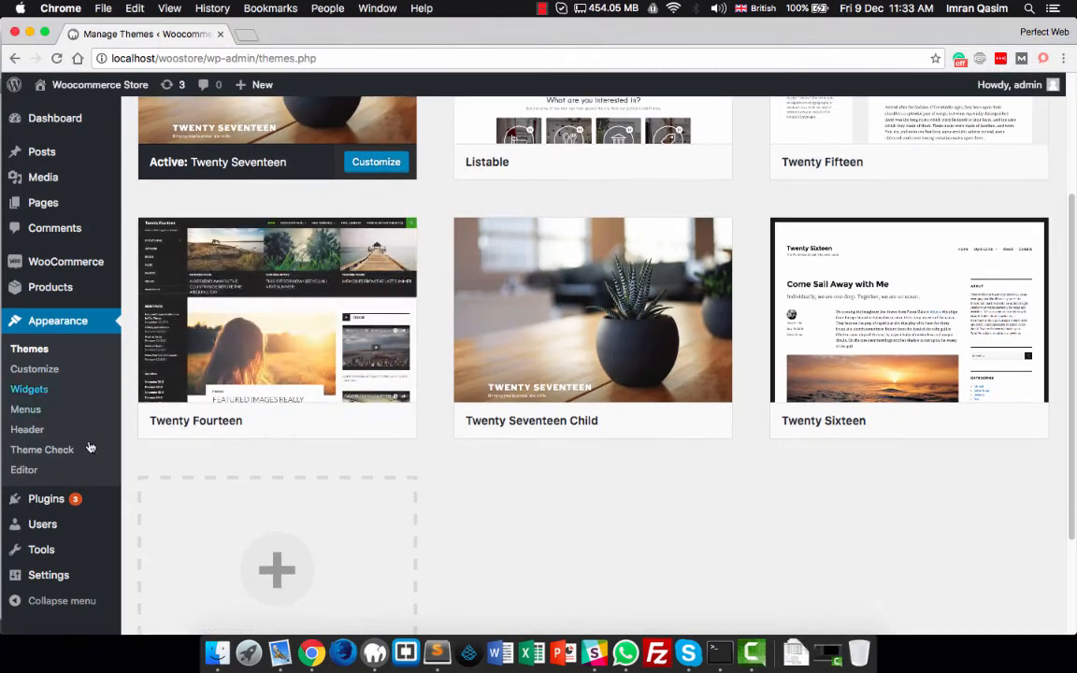
{"action": "mouse_move", "coordinate": [56, 498]}
{"action": "left_click", "coordinate": [176, 503]}
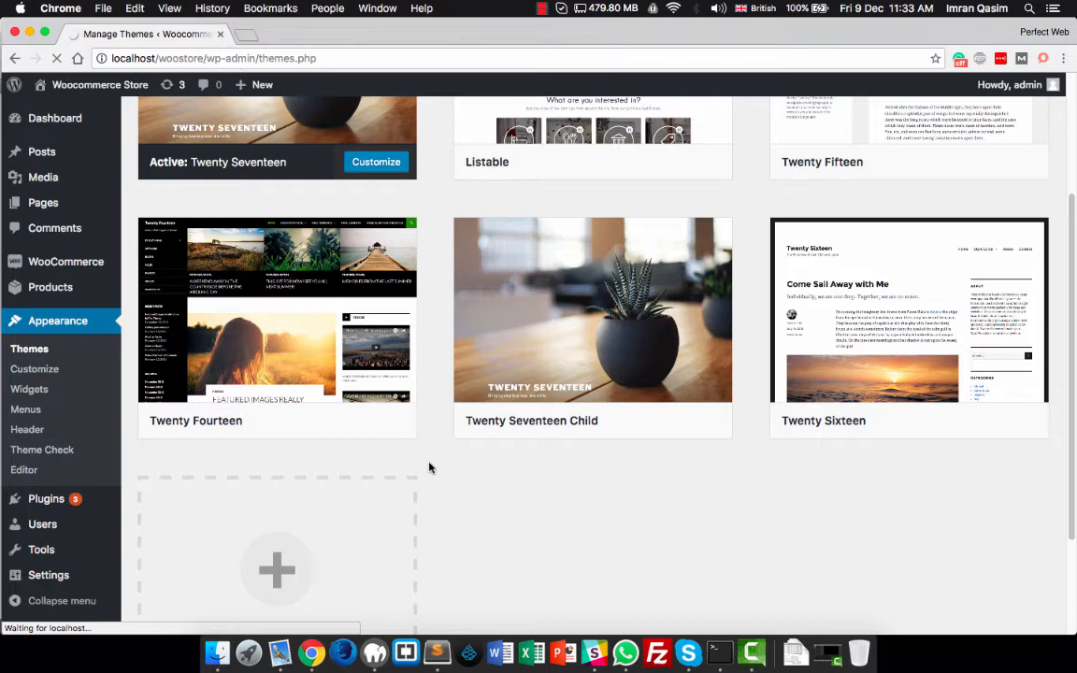
- Switch to Finder and delete the twentyseventeen-child folder from the themes folder
{"action": "left_click", "coordinate": [217, 652]}
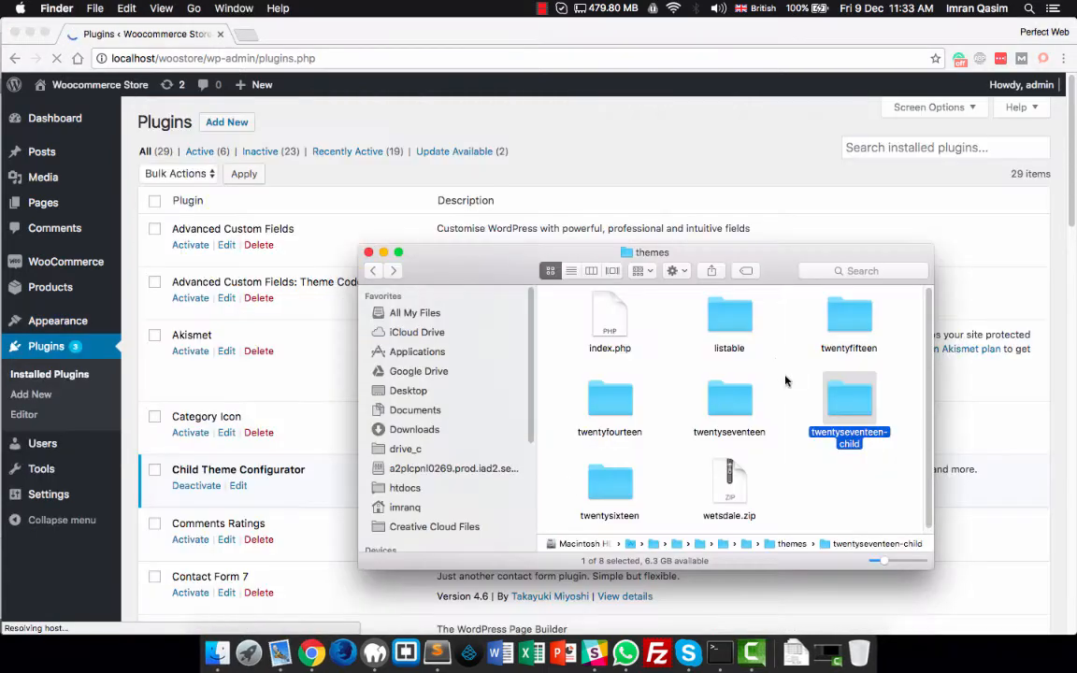
{"action": "mouse_move", "coordinate": [865, 403]}
{"action": "left_mouse_down"}
{"action": "mouse_move", "coordinate": [850, 446]}
{"action": "mouse_move", "coordinate": [852, 416]}
{"action": "left_mouse_up"}
{"action": "right_click", "coordinate": [853, 416]}
{"action": "left_click", "coordinate": [899, 450]}
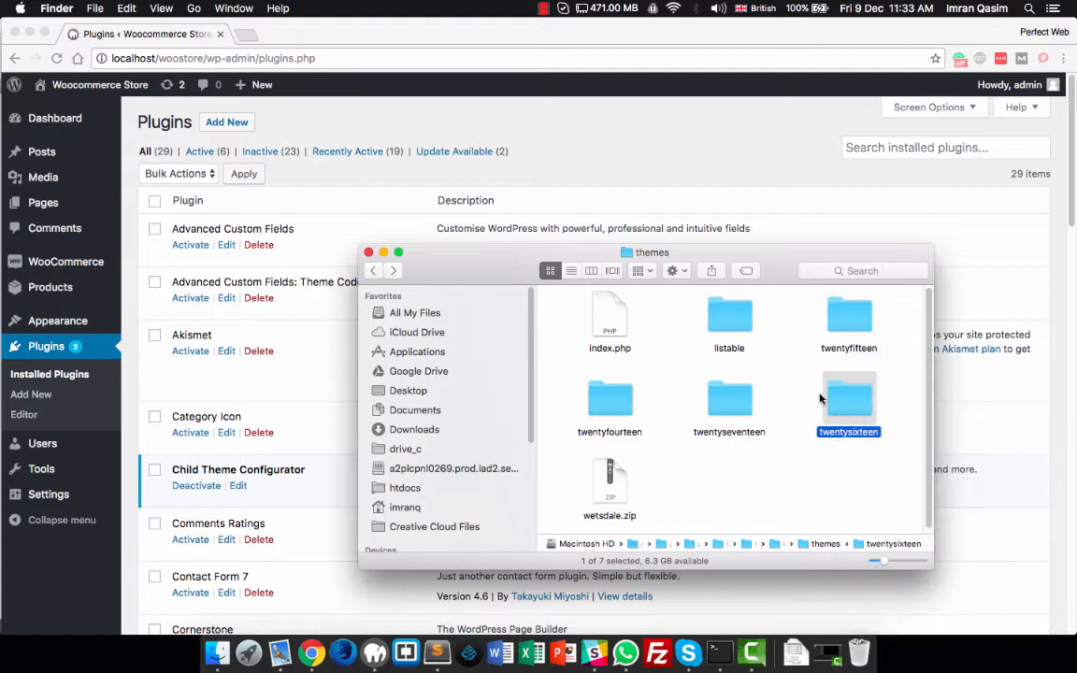
- Return to Chrome and check the installed themes on the WordPress Themes page
{"action": "left_click", "coordinate": [128, 262]}
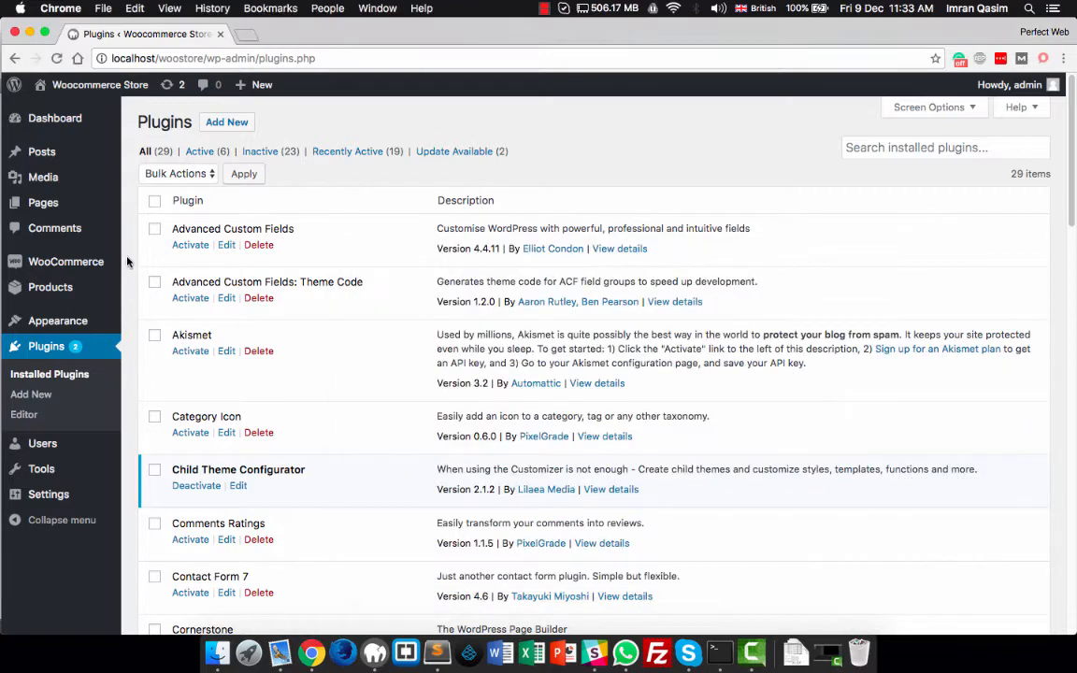
{"action": "left_click", "coordinate": [146, 318]}
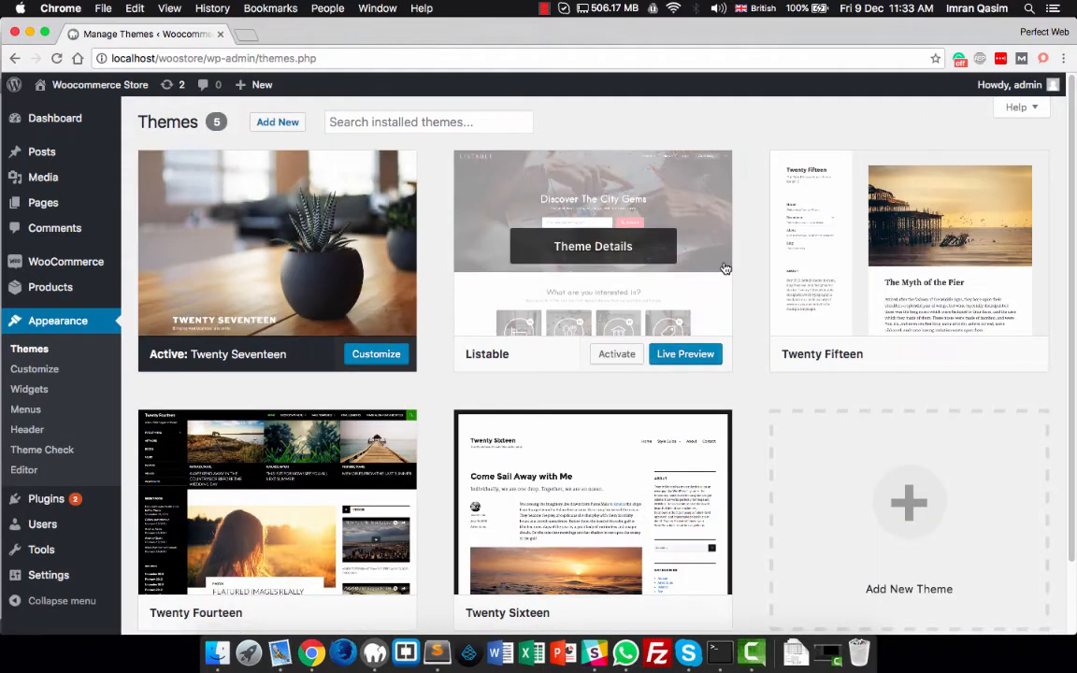
{"action": "scroll", "coordinate": [724, 269], "scroll_direction": "down", "scroll_amount": 2}
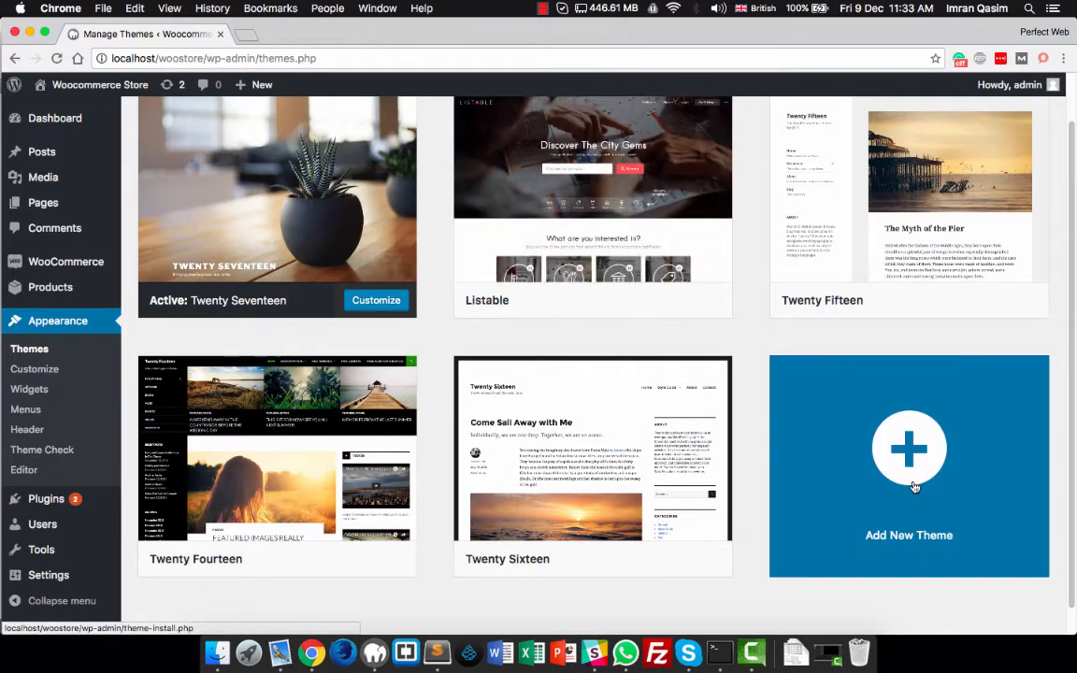
{"action": "scroll", "coordinate": [914, 486], "scroll_direction": "down", "scroll_amount": 1}
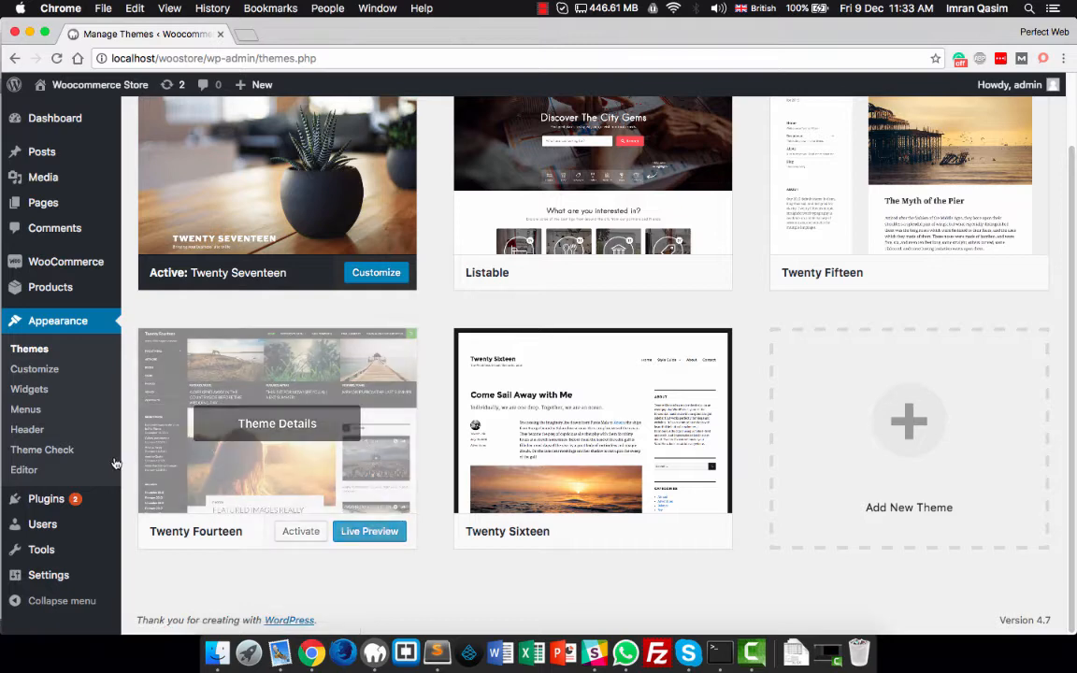
- Open the page for adding new plugins and search for "child theme"
{"action": "left_click", "coordinate": [148, 520]}
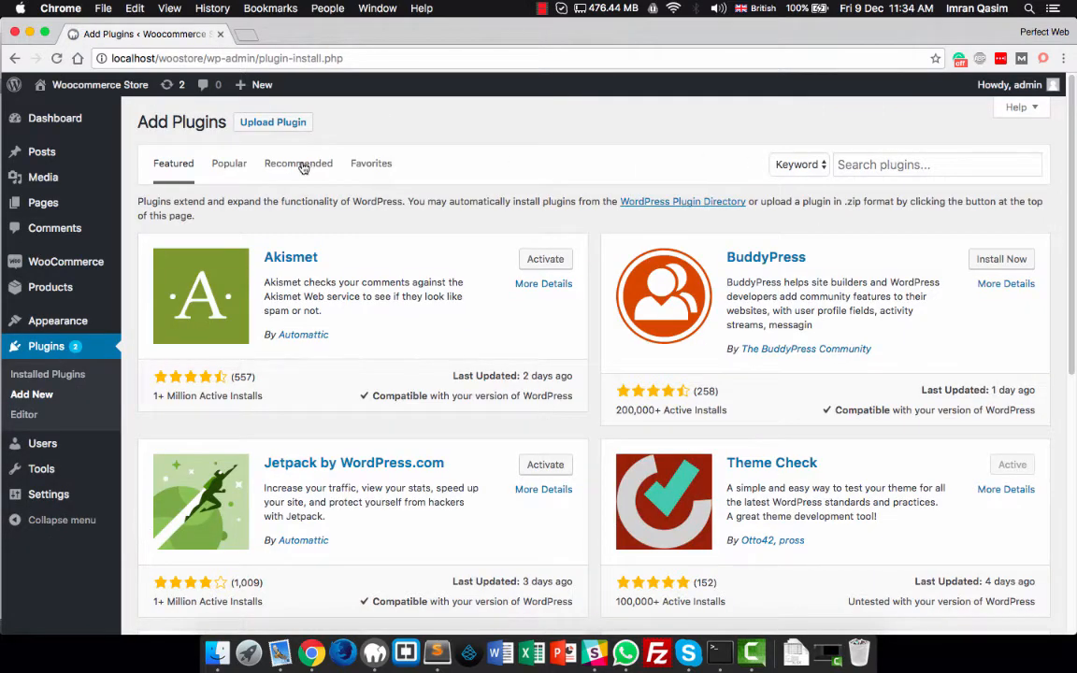
{"action": "left_click", "coordinate": [933, 161]}
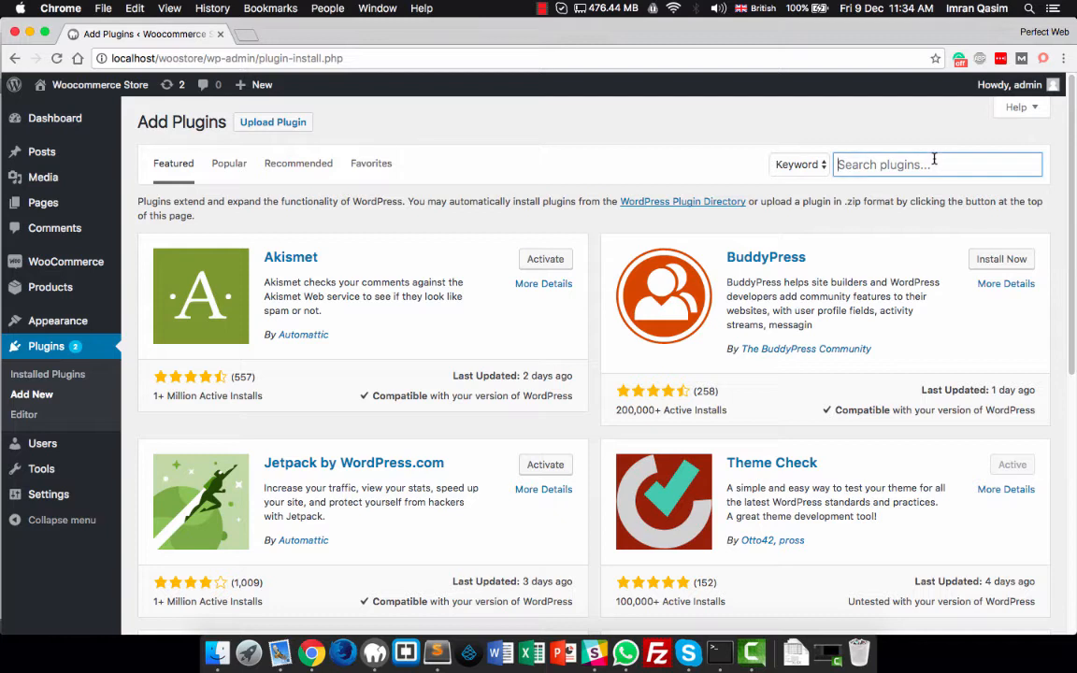
{"action": "type", "text": "child theme"}
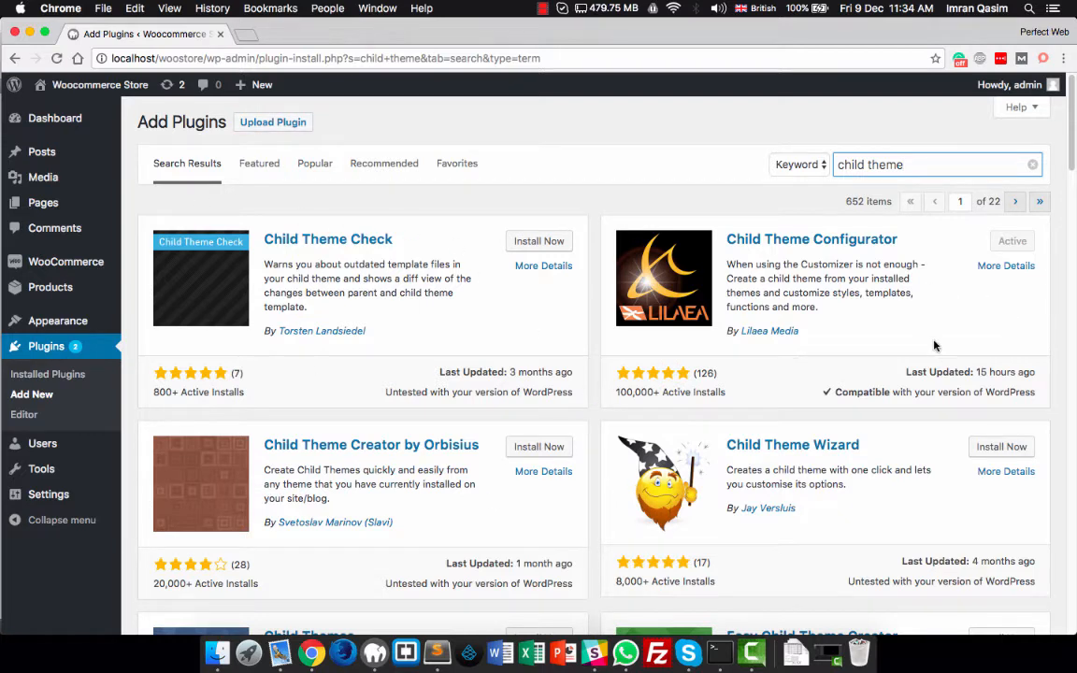
- Refine the plugin search to "child theme configurator"
{"action": "left_click", "coordinate": [897, 241]}
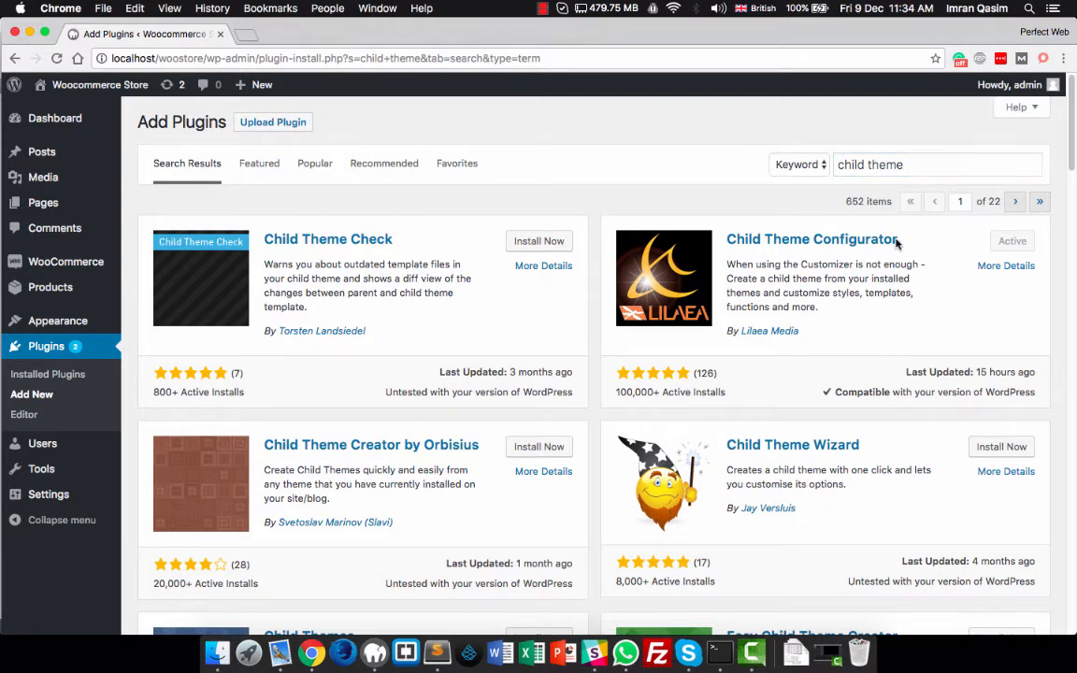
{"action": "left_click_drag", "start_coordinate": [895, 243], "coordinate": [726, 241]}
{"action": "left_click", "coordinate": [980, 171]}
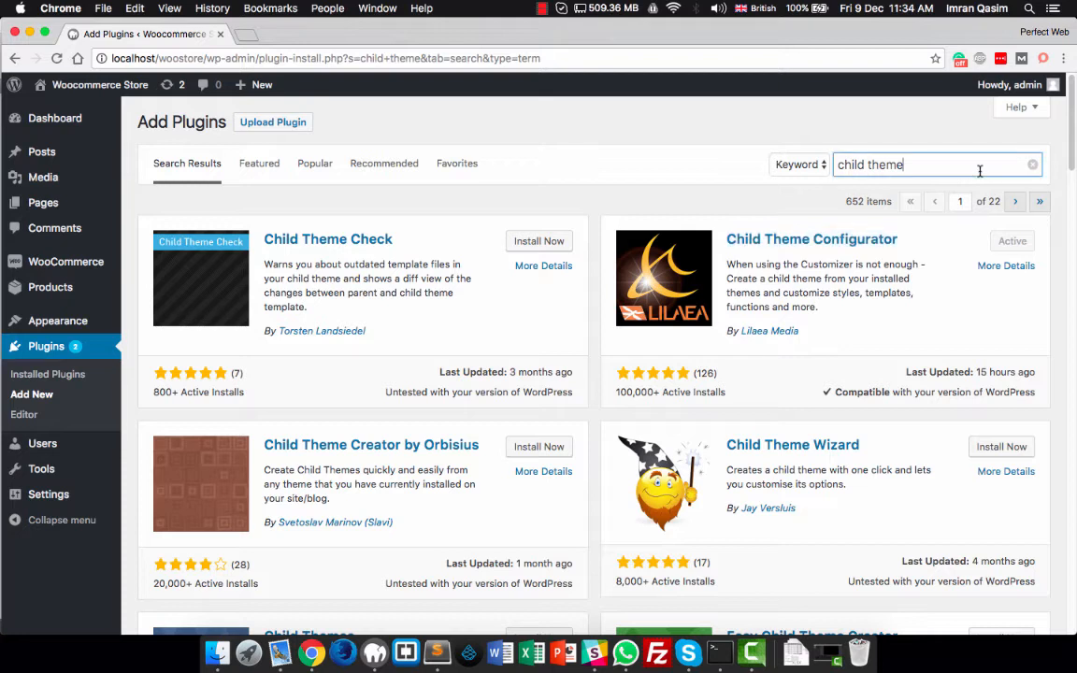
{"action": "type", "text": "o"}
{"action": "type", "text": "configurati"}
{"action": "type", "text": "or"}
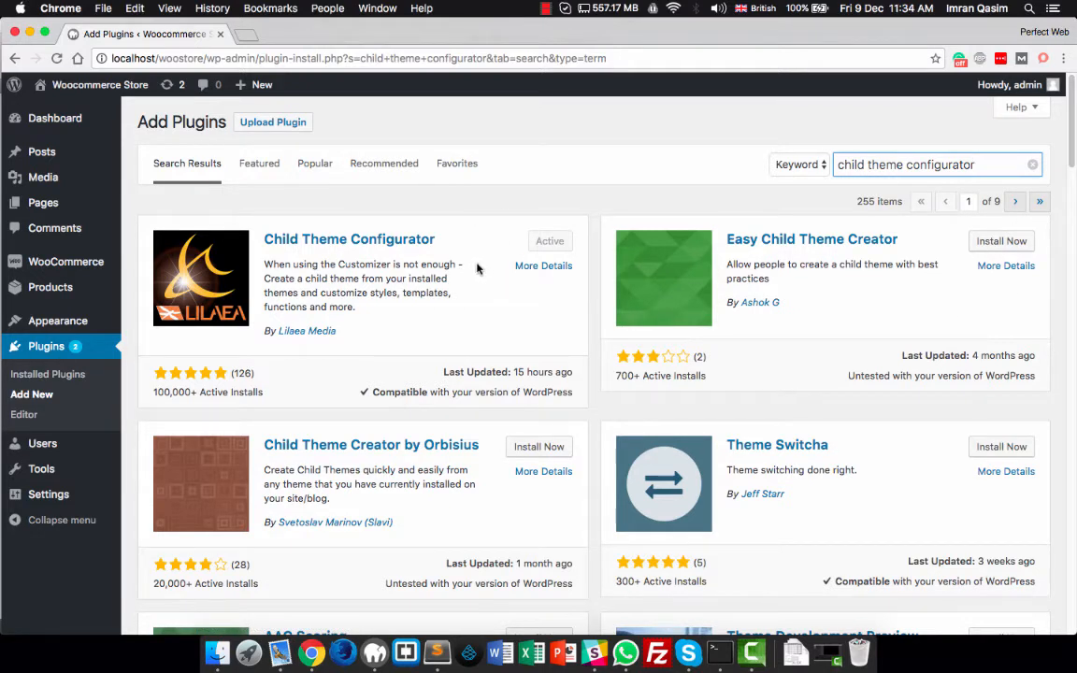
- Open the Child Themes tool and choose Twenty Seventeen as the parent theme for a new child theme
{"action": "mouse_move", "coordinate": [88, 470]}
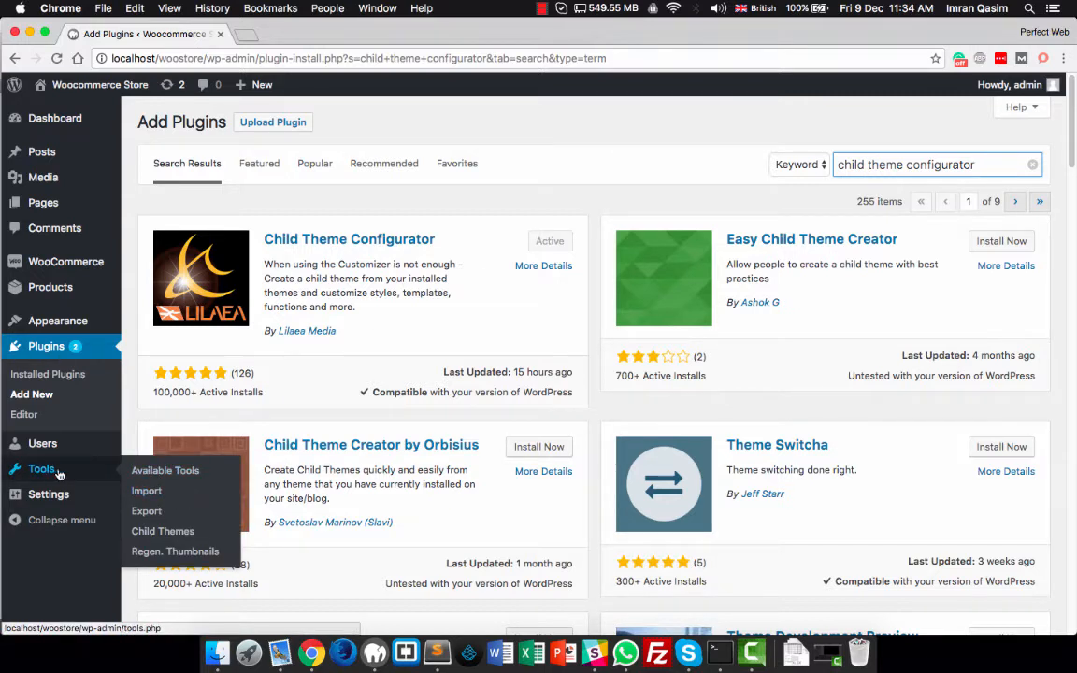
{"action": "left_click", "coordinate": [150, 533]}
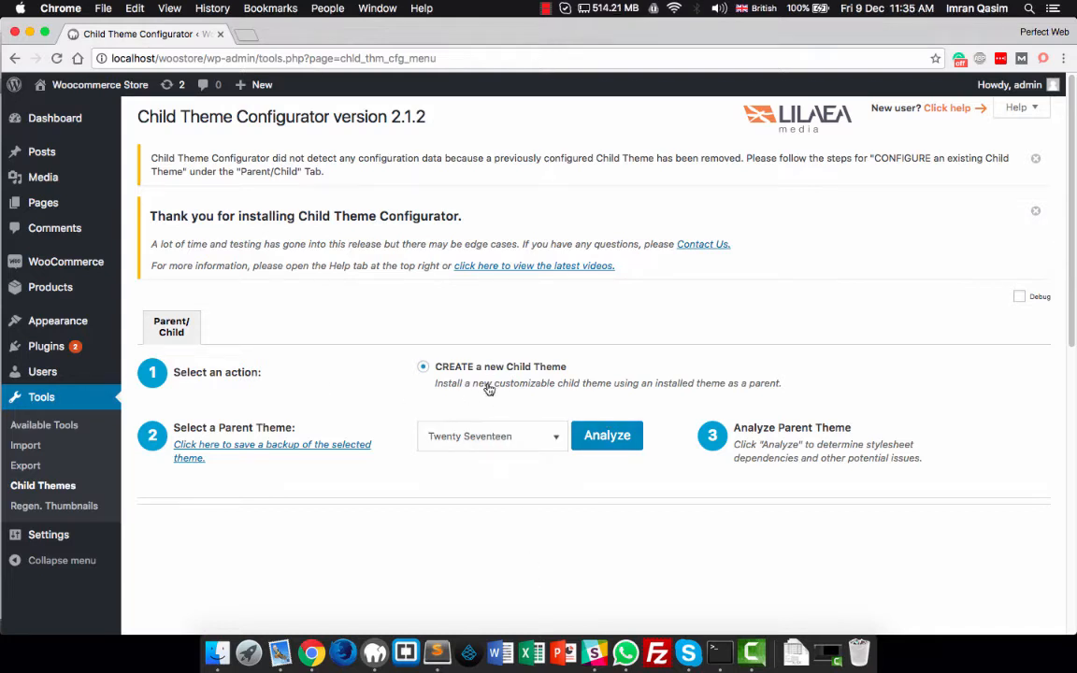
{"action": "scroll", "coordinate": [449, 360], "scroll_direction": "down", "scroll_amount": 1}
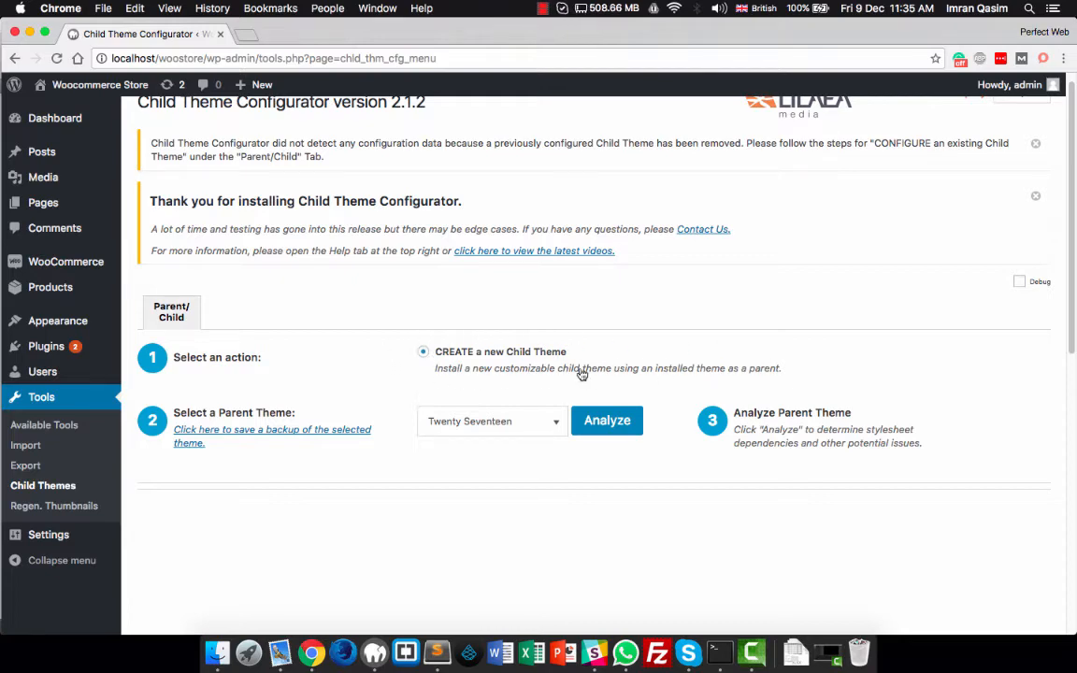
{"action": "left_click", "coordinate": [553, 423]}
{"action": "scroll", "coordinate": [553, 423], "scroll_direction": "down", "scroll_amount": 5}
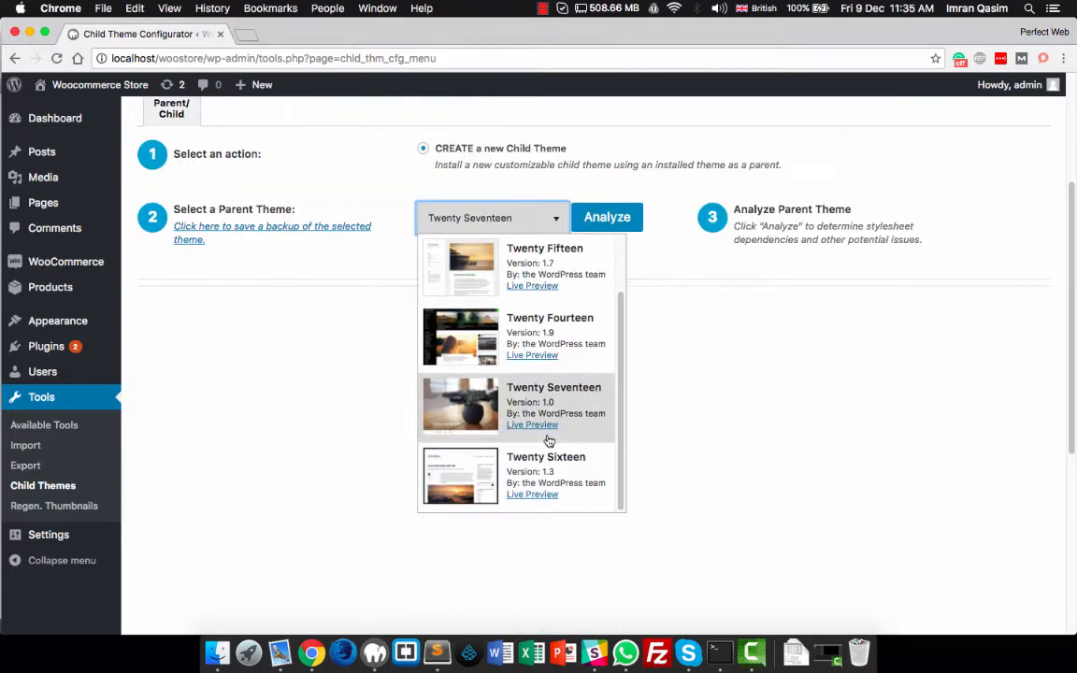
{"action": "scroll", "coordinate": [547, 440], "scroll_direction": "up", "scroll_amount": 5}
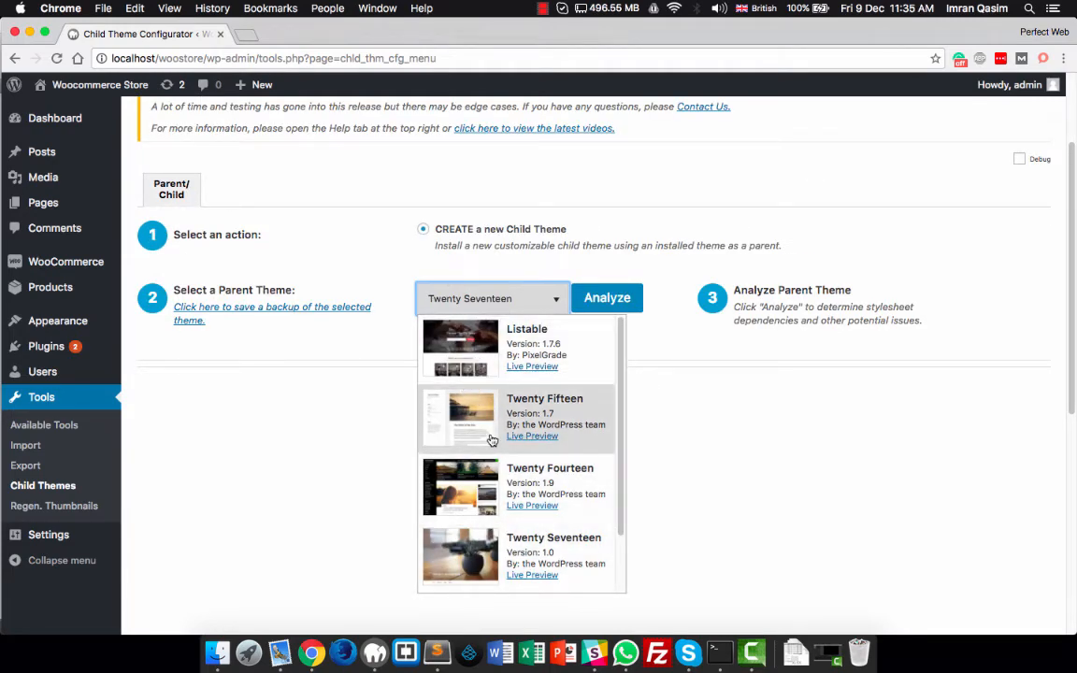
{"action": "scroll", "coordinate": [493, 439], "scroll_direction": "down", "scroll_amount": 2}
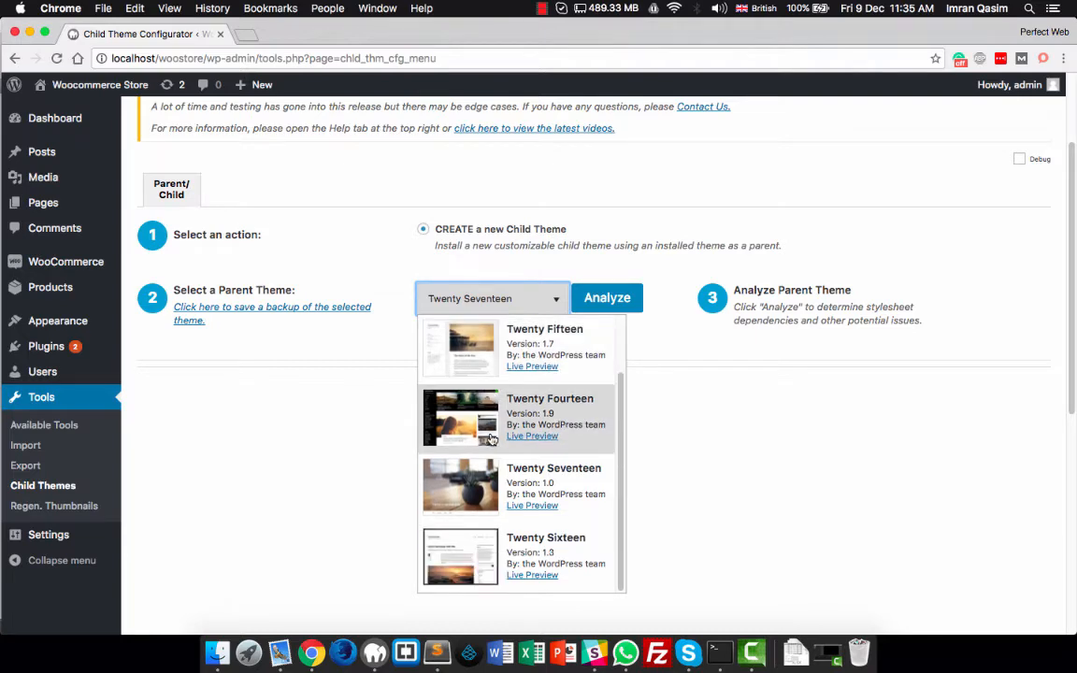
{"action": "scroll", "coordinate": [566, 414], "scroll_direction": "up", "scroll_amount": 2}
{"action": "scroll", "coordinate": [565, 414], "scroll_direction": "down", "scroll_amount": 5}
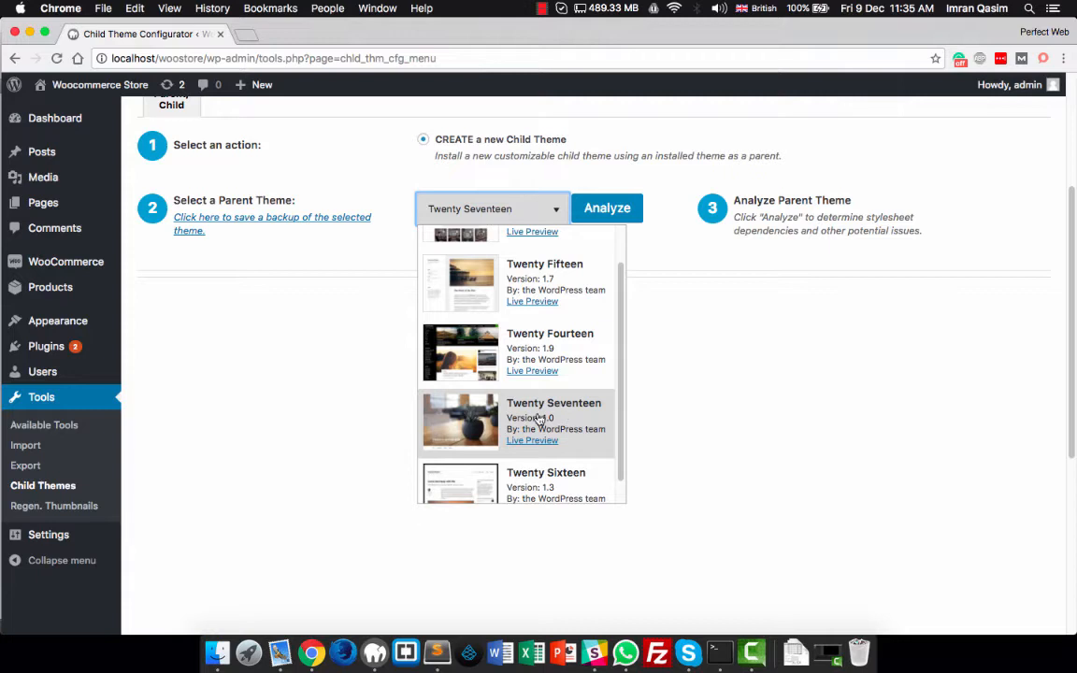
{"action": "left_click", "coordinate": [538, 420]}
- Analyze the Twenty Seventeen parent theme and review the directory, stylesheet and other child theme options
{"action": "scroll", "coordinate": [439, 308], "scroll_direction": "up", "scroll_amount": 1}
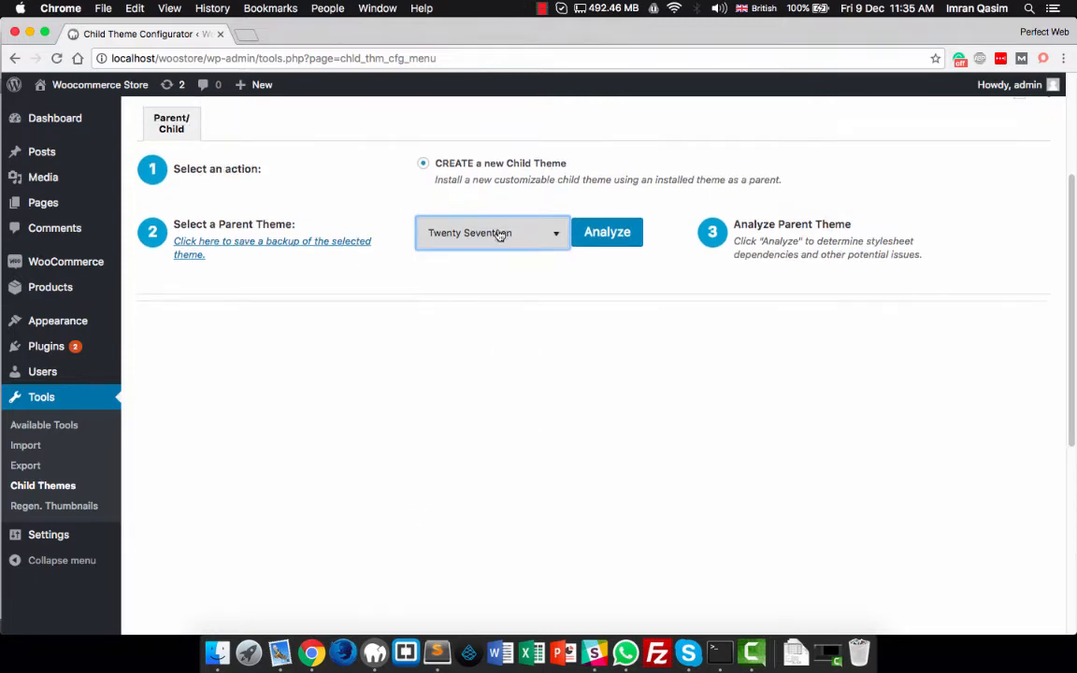
{"action": "scroll", "coordinate": [415, 280], "scroll_direction": "up", "scroll_amount": 1}
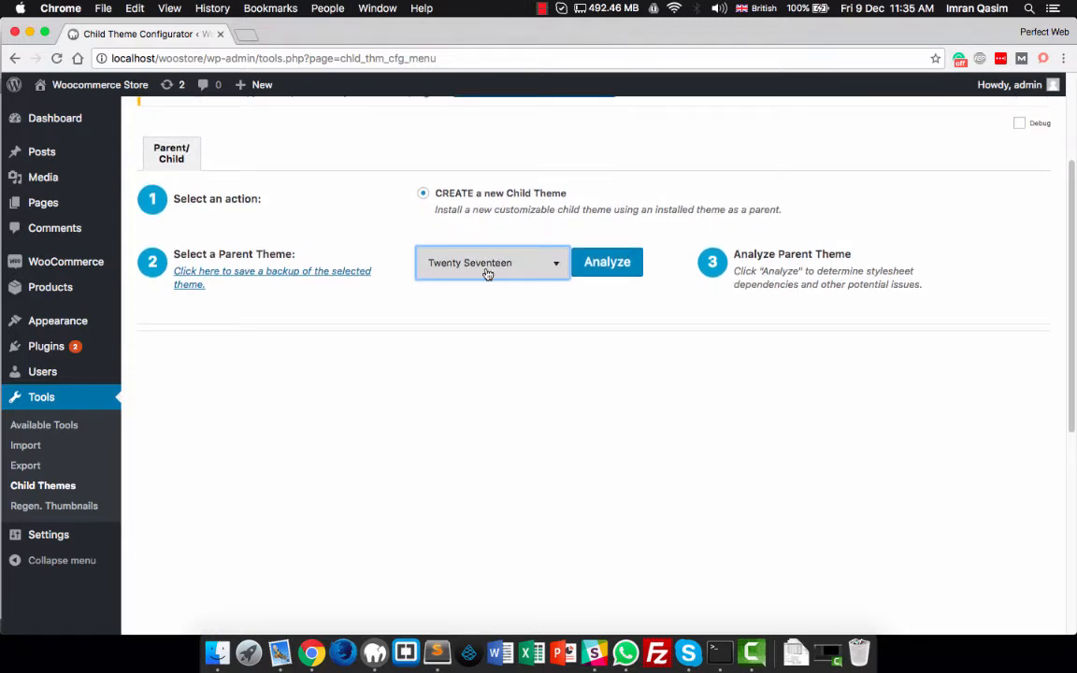
{"action": "scroll", "coordinate": [451, 255], "scroll_direction": "up", "scroll_amount": 3}
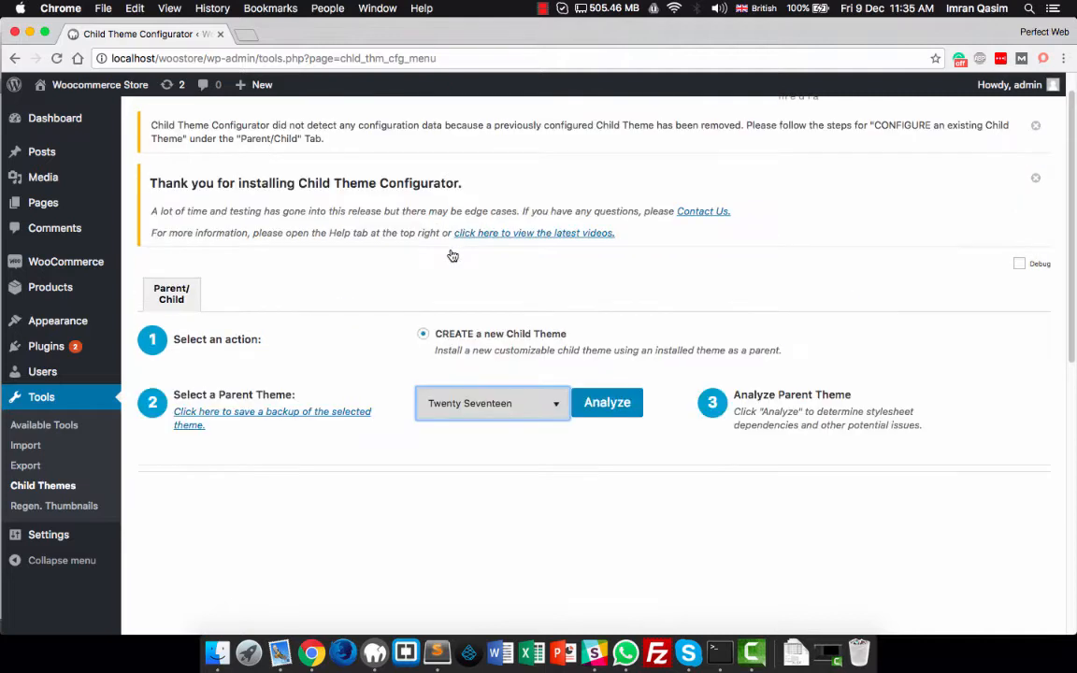
{"action": "scroll", "coordinate": [452, 255], "scroll_direction": "down", "scroll_amount": 3}
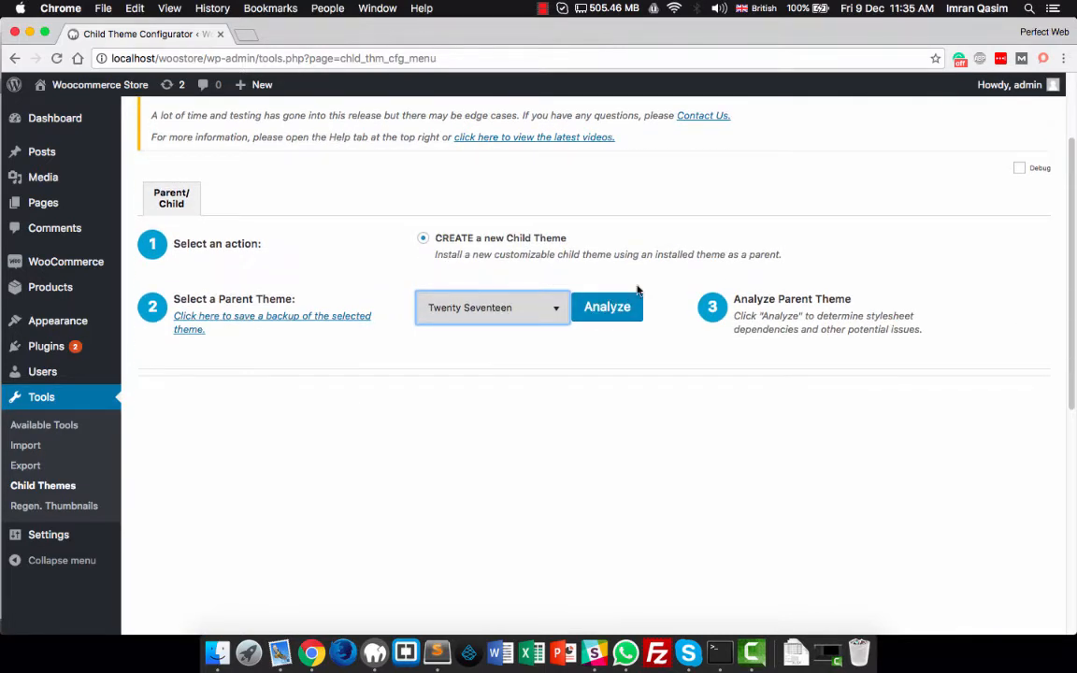
{"action": "left_click", "coordinate": [614, 311]}
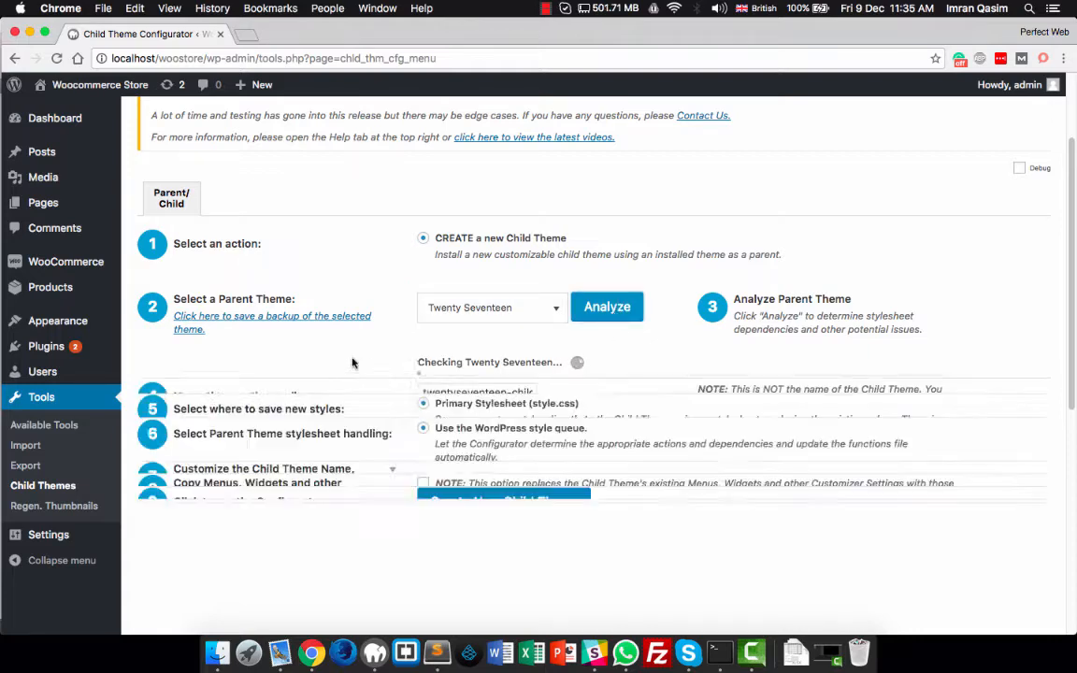
{"action": "scroll", "coordinate": [342, 348], "scroll_direction": "down", "scroll_amount": 4}
{"action": "scroll", "coordinate": [342, 347], "scroll_direction": "down", "scroll_amount": 10}
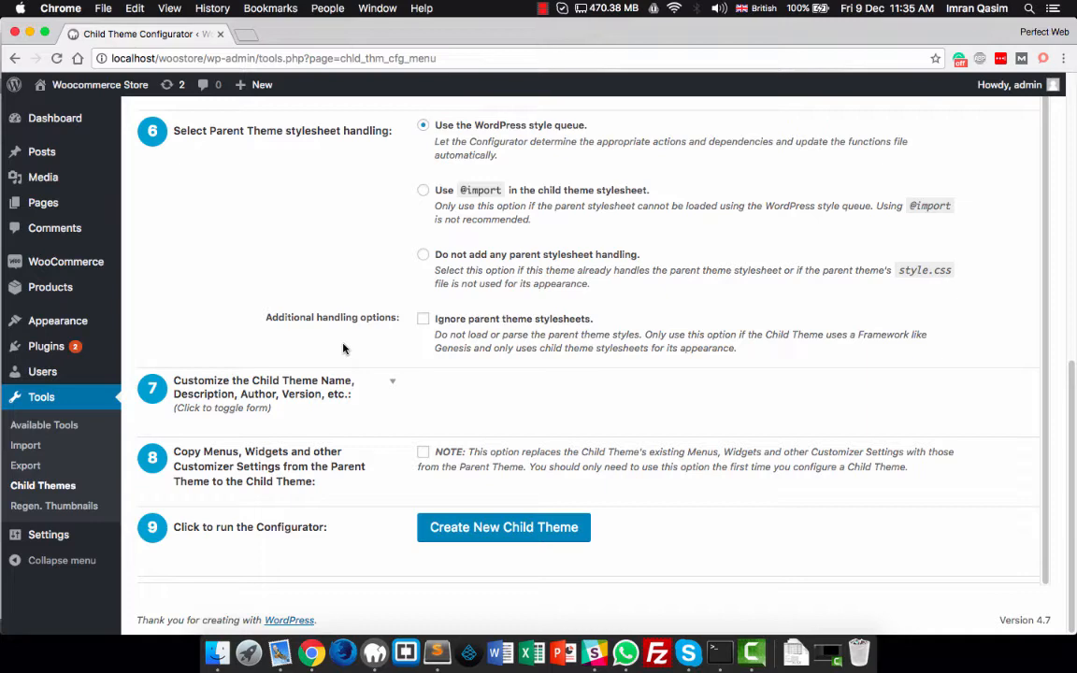
{"action": "scroll", "coordinate": [342, 348], "scroll_direction": "up", "scroll_amount": 7}
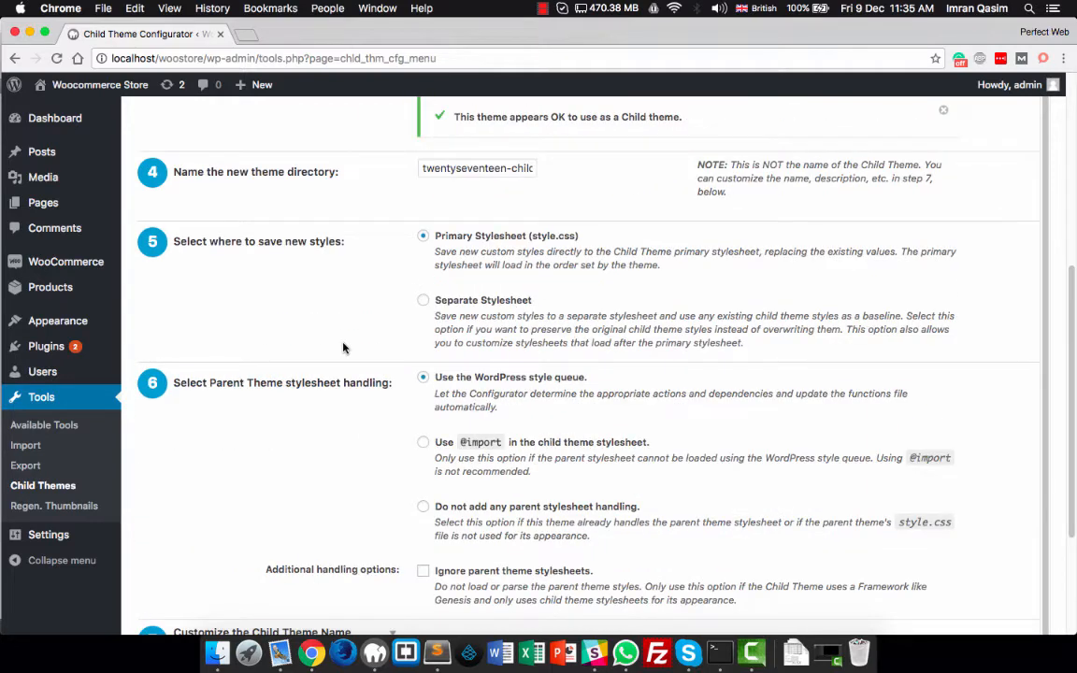
- Review the new theme directory name in the configurator and compare it with the folders in the local themes directory
{"action": "scroll", "coordinate": [342, 347], "scroll_direction": "up", "scroll_amount": 8}
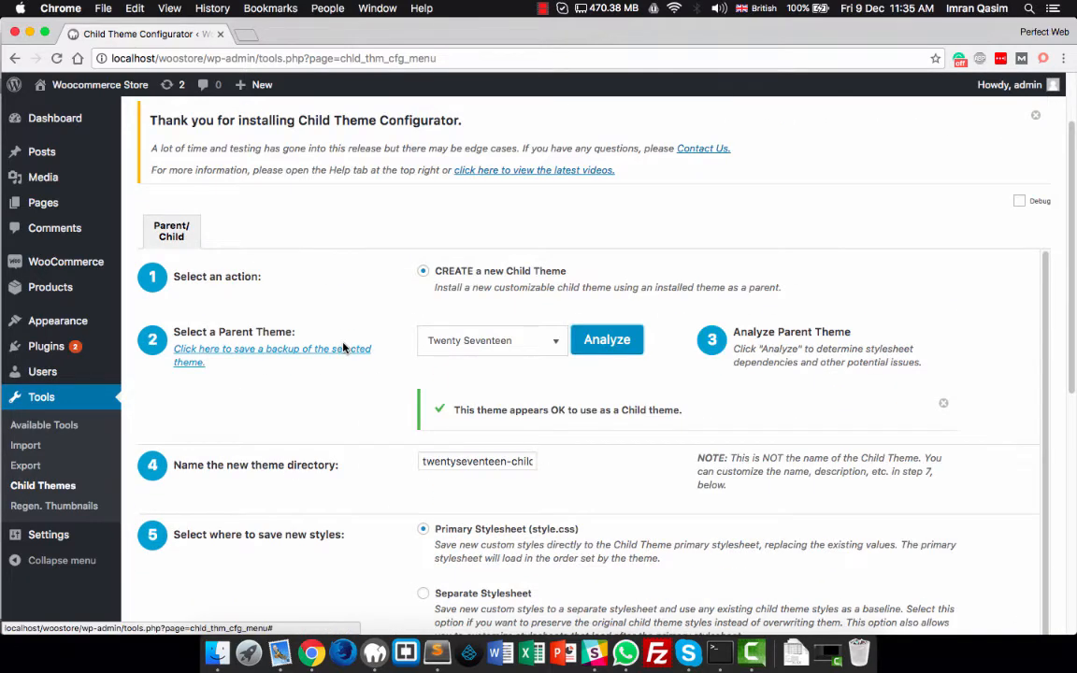
{"action": "scroll", "coordinate": [324, 332], "scroll_direction": "down", "scroll_amount": 2}
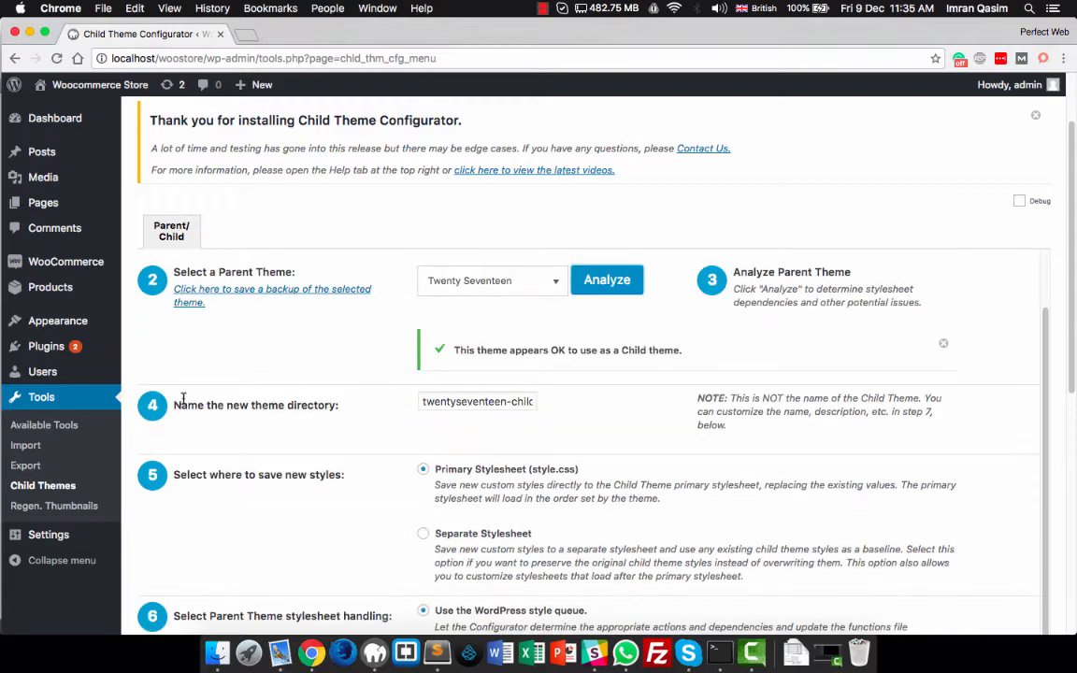
{"action": "left_click_drag", "start_coordinate": [166, 404], "coordinate": [535, 400]}
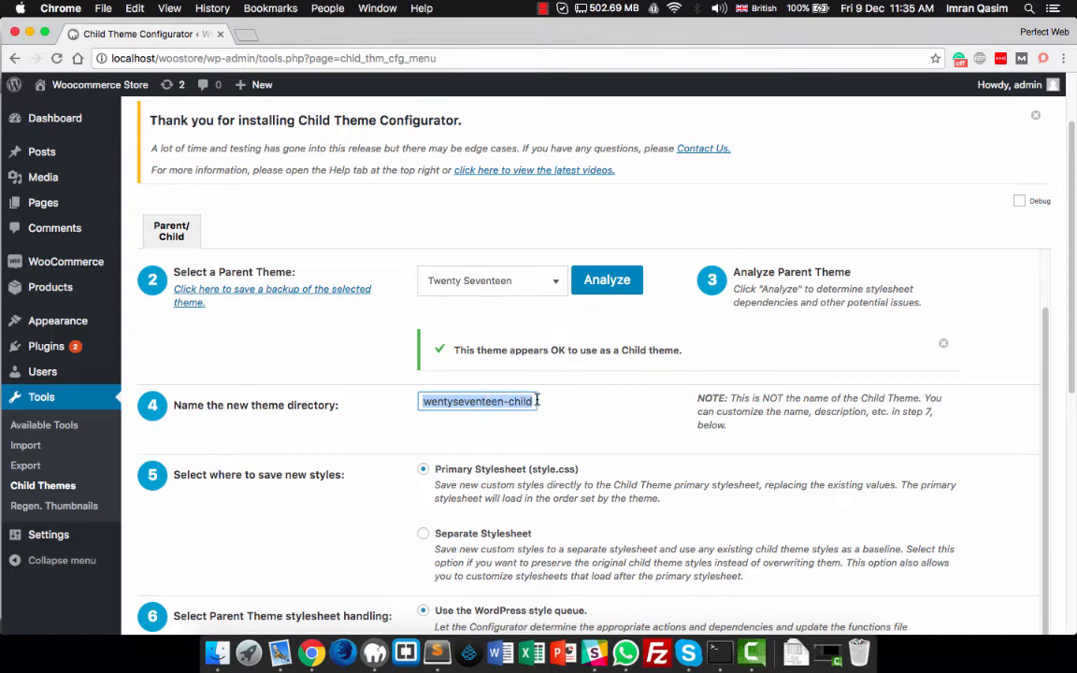
{"action": "left_click", "coordinate": [216, 650]}
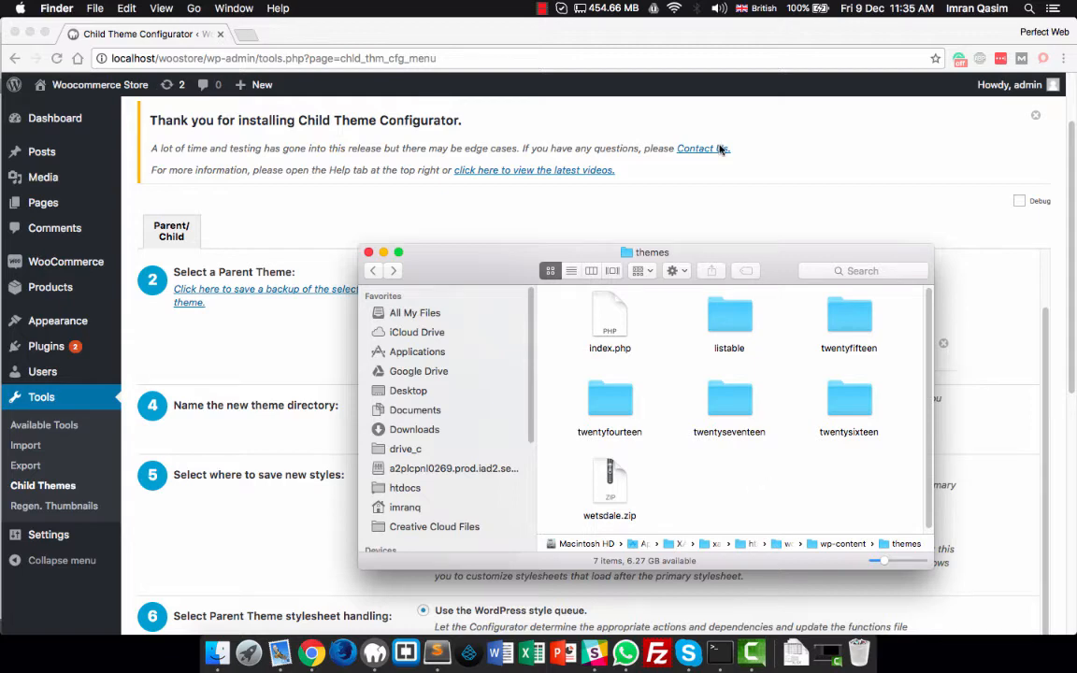
{"action": "left_click", "coordinate": [723, 213]}
- Review the options for where to save new styles, parent stylesheet handling and additional handling
{"action": "scroll", "coordinate": [724, 233], "scroll_direction": "down", "scroll_amount": 4}
{"action": "scroll", "coordinate": [410, 215], "scroll_direction": "up", "scroll_amount": 1}
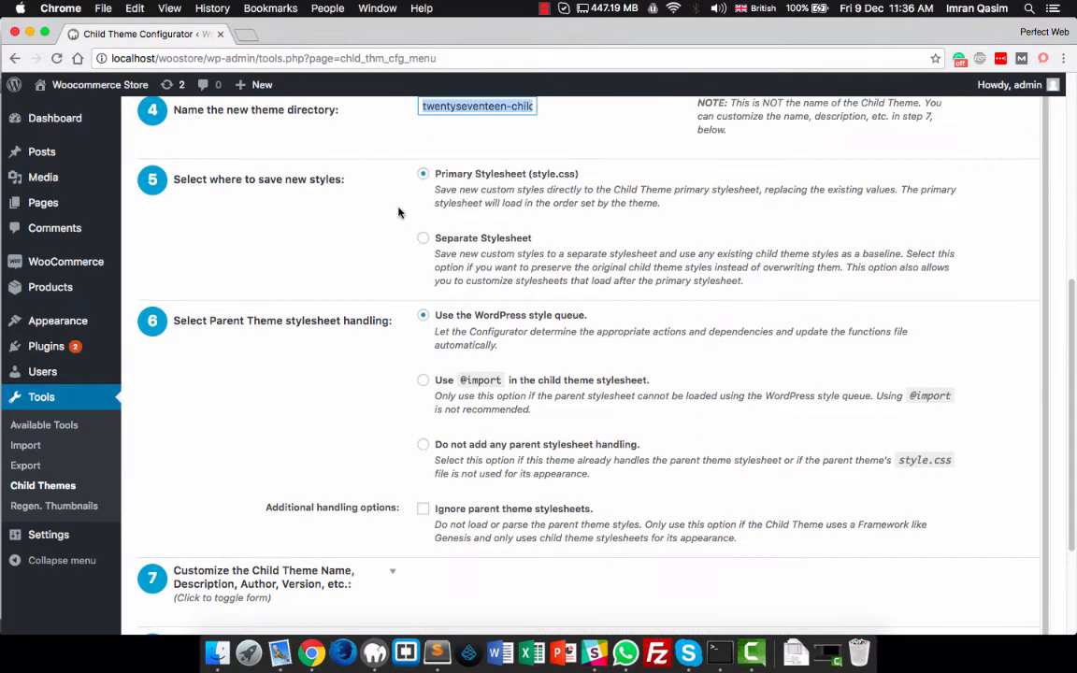
{"action": "left_click_drag", "start_coordinate": [174, 178], "coordinate": [367, 180]}
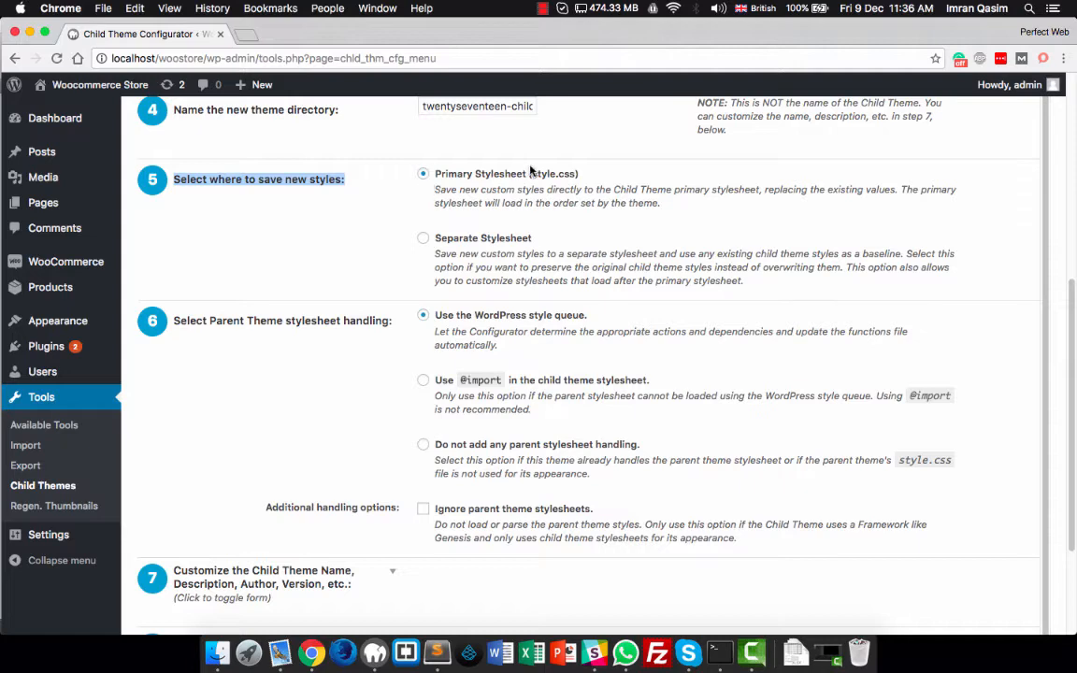
{"action": "scroll", "coordinate": [479, 156], "scroll_direction": "down", "scroll_amount": 2}
{"action": "left_click_drag", "start_coordinate": [176, 263], "coordinate": [381, 262]}
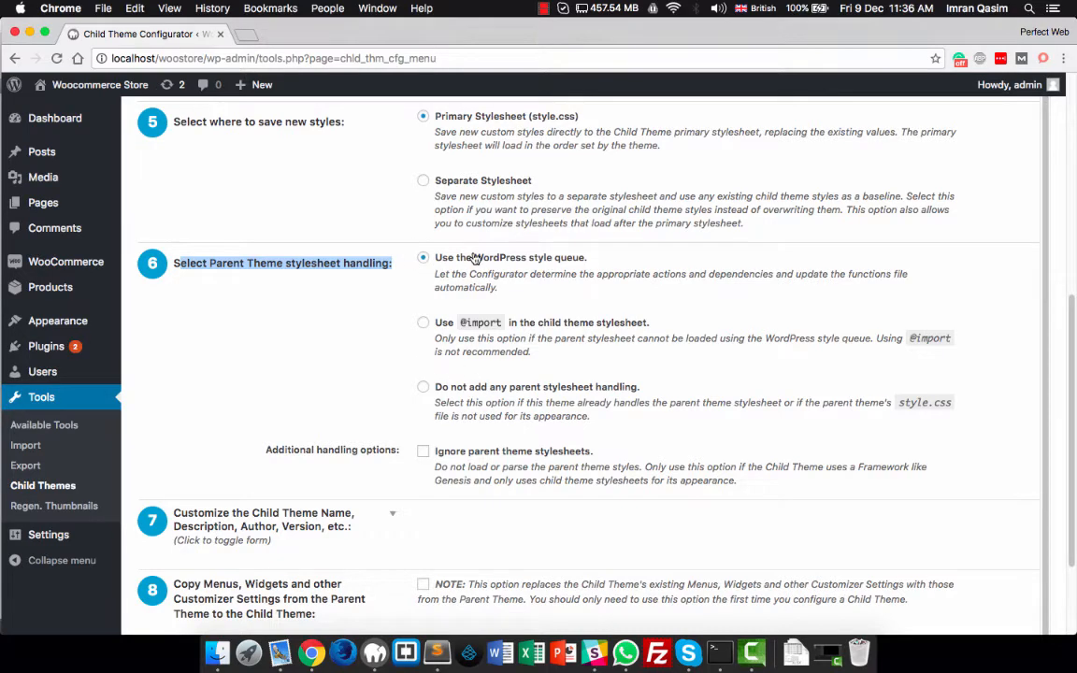
{"action": "scroll", "coordinate": [475, 257], "scroll_direction": "down", "scroll_amount": 1}
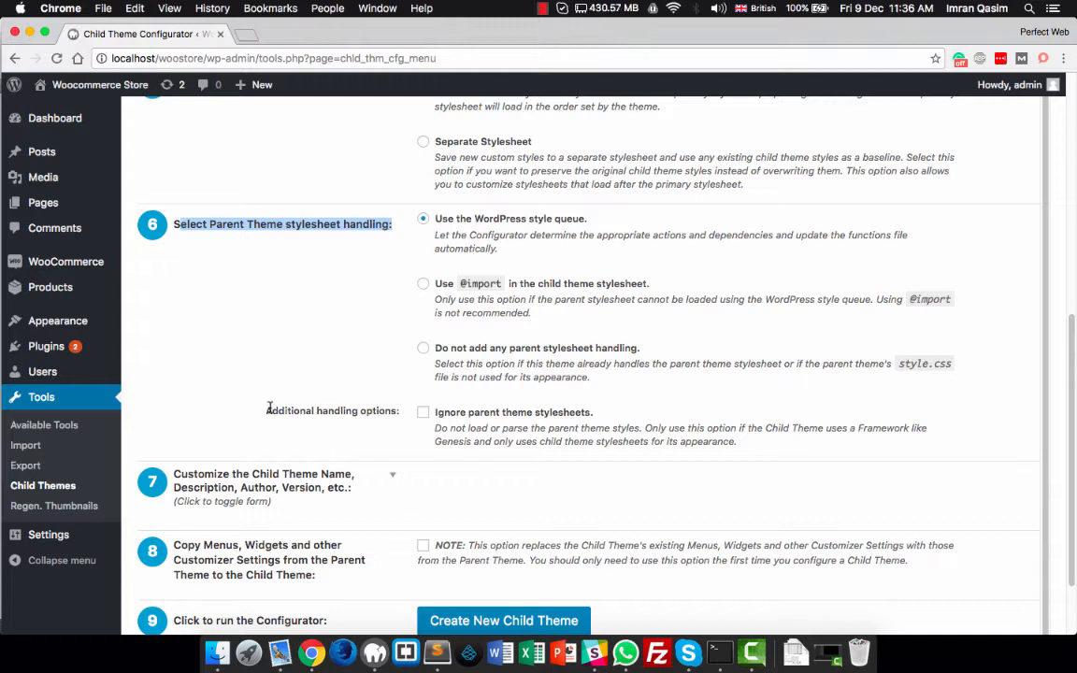
{"action": "left_click_drag", "start_coordinate": [266, 411], "coordinate": [359, 424]}
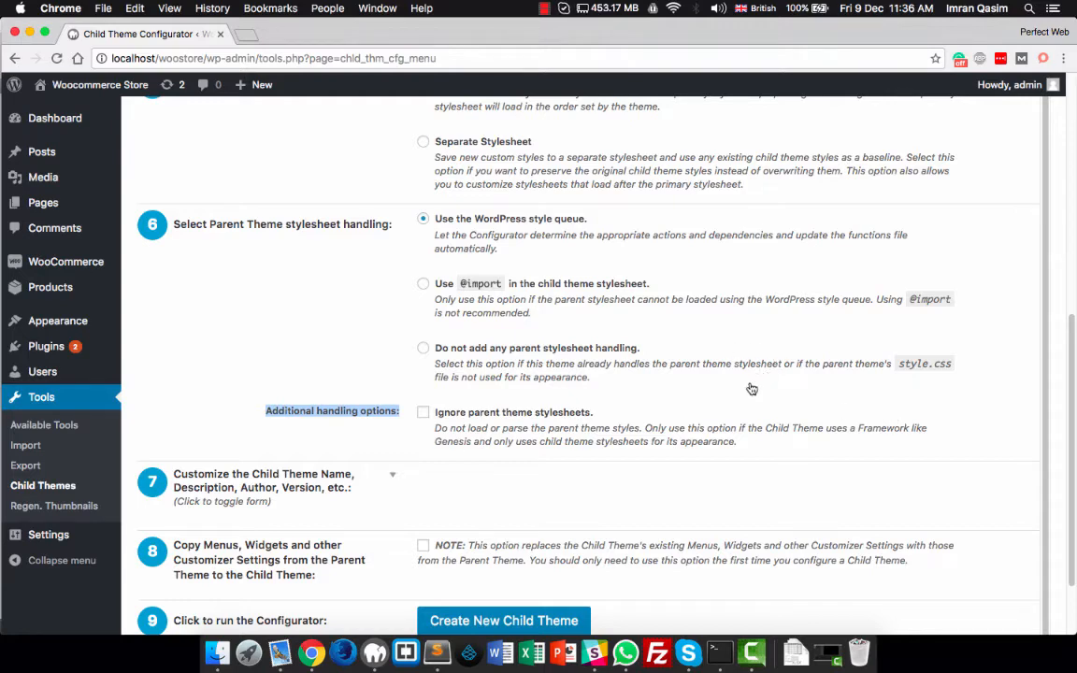
{"action": "scroll", "coordinate": [503, 228], "scroll_direction": "down", "scroll_amount": 3}
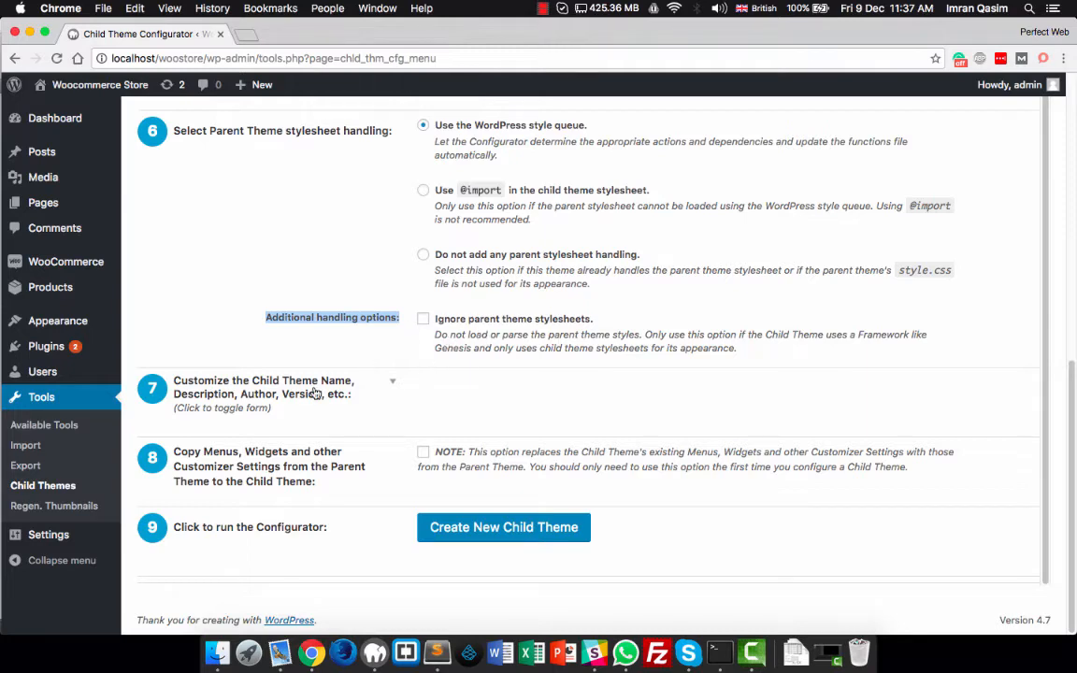
- Expand the child theme details form and review the name, website, author, author website, description and tags
{"action": "left_click", "coordinate": [242, 400]}
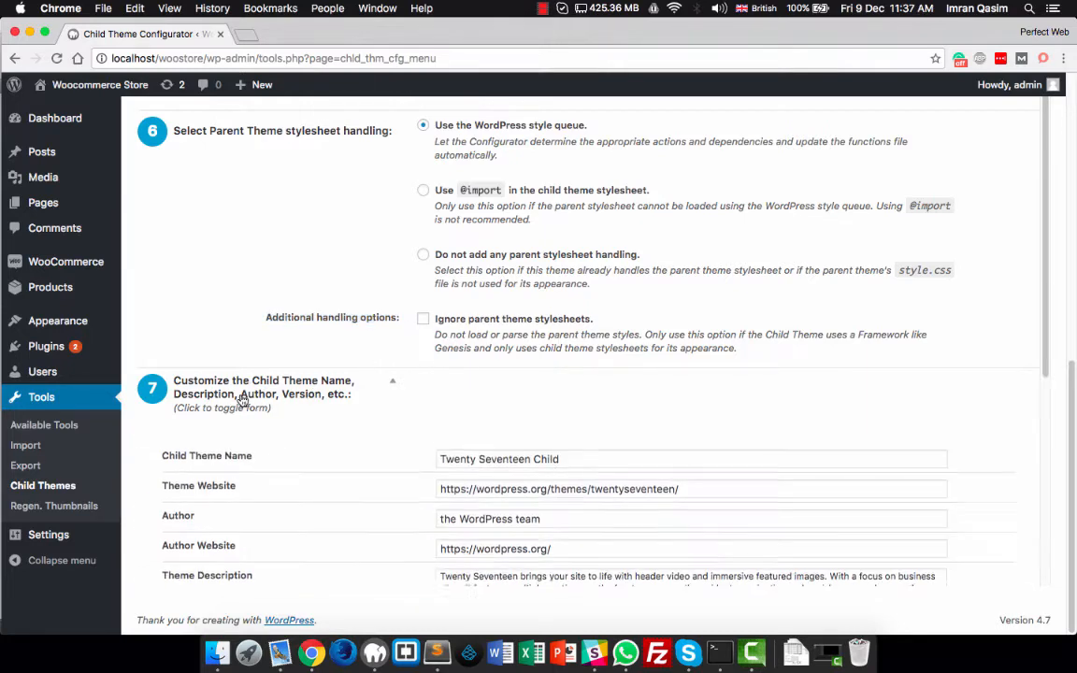
{"action": "scroll", "coordinate": [594, 378], "scroll_direction": "down", "scroll_amount": 3}
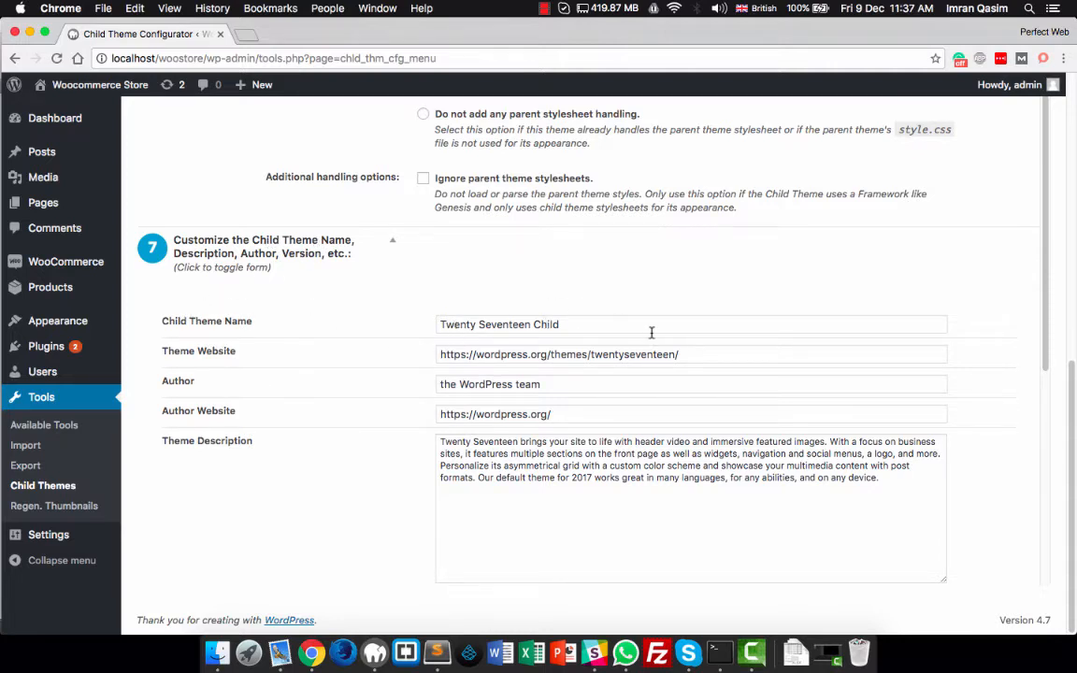
{"action": "left_click_drag", "start_coordinate": [651, 332], "coordinate": [433, 320]}
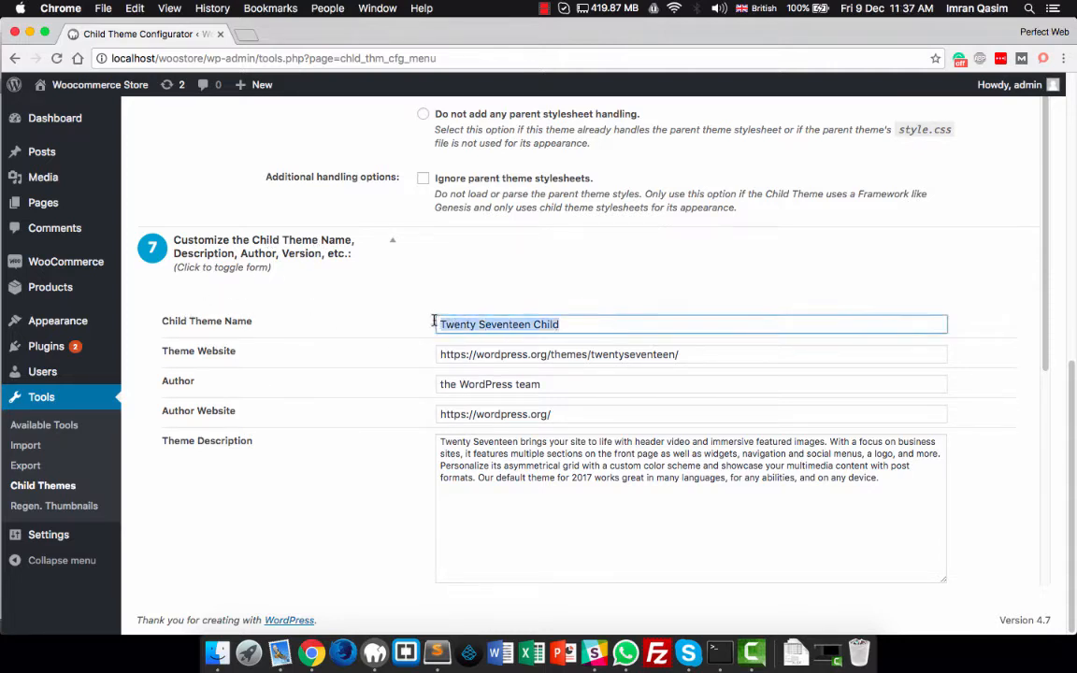
{"action": "left_click", "coordinate": [733, 360]}
{"action": "left_click_drag", "start_coordinate": [464, 361], "coordinate": [424, 351]}
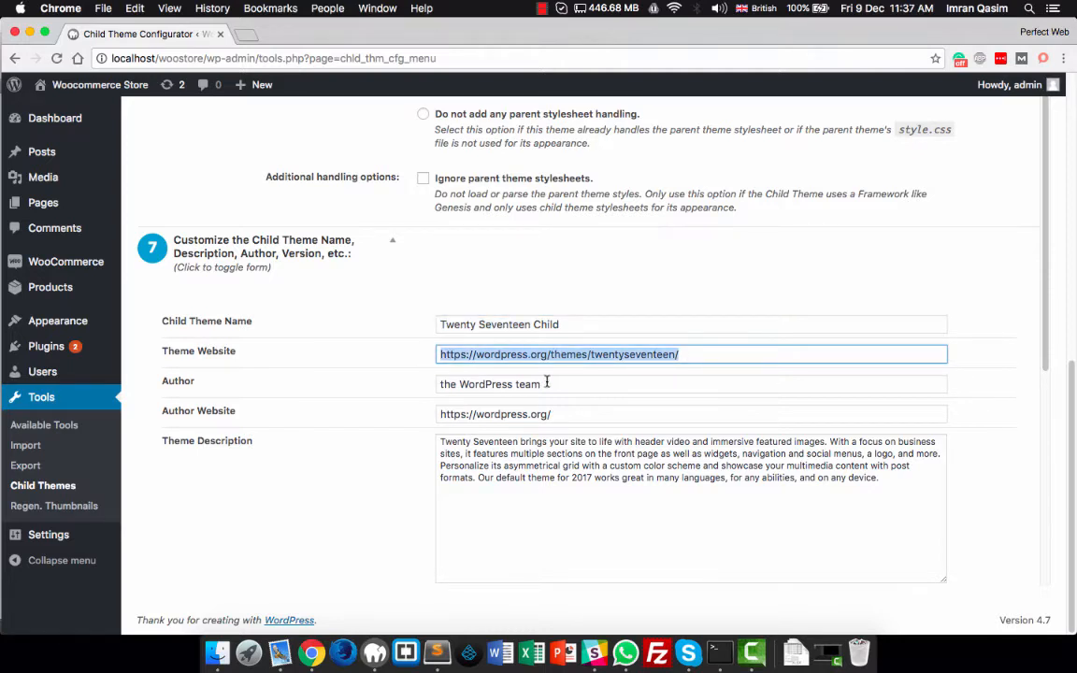
{"action": "left_click", "coordinate": [580, 384]}
{"action": "left_click_drag", "start_coordinate": [579, 384], "coordinate": [429, 383]}
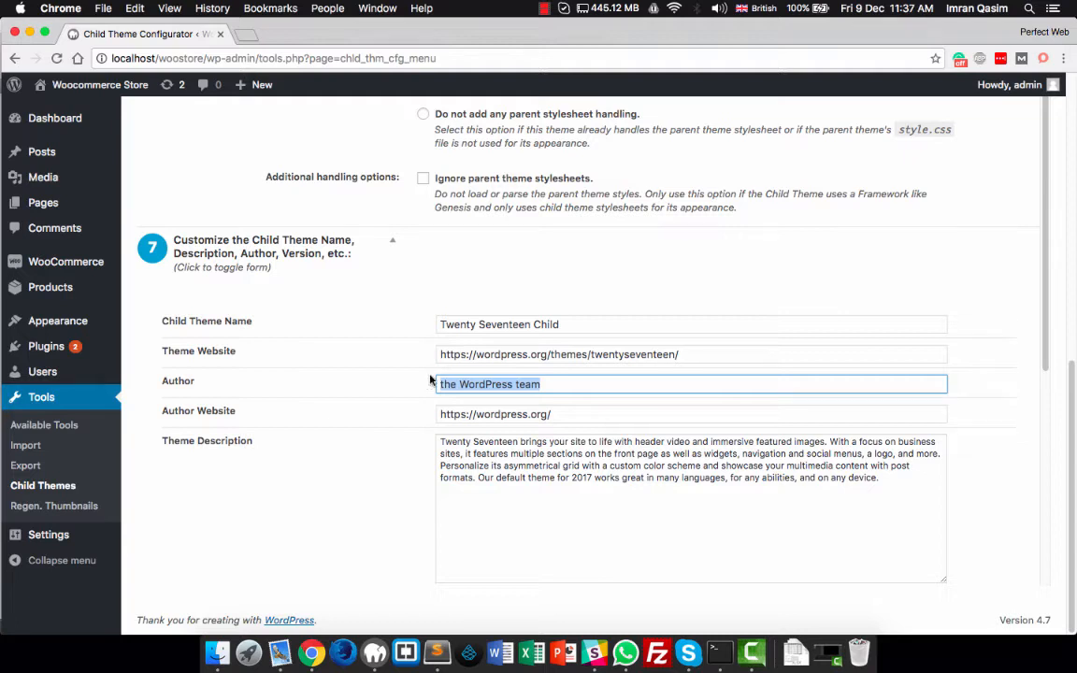
{"action": "left_click", "coordinate": [514, 414]}
{"action": "left_click_drag", "start_coordinate": [514, 414], "coordinate": [389, 407]}
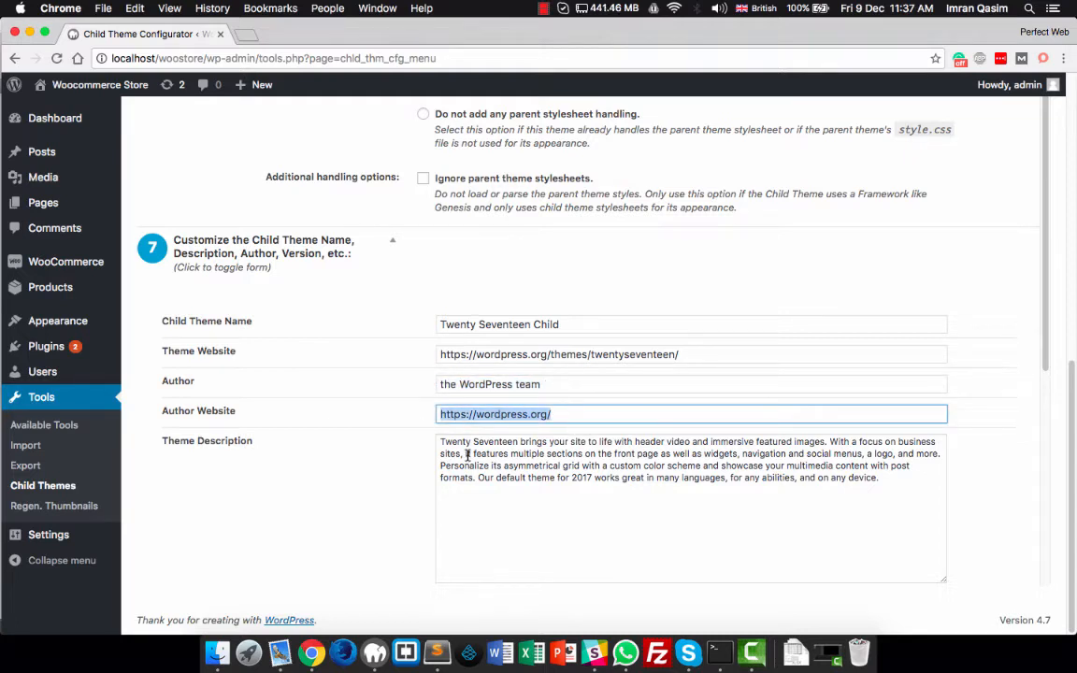
{"action": "left_click", "coordinate": [630, 474]}
{"action": "left_click_drag", "start_coordinate": [630, 474], "coordinate": [452, 442]}
{"action": "scroll", "coordinate": [344, 418], "scroll_direction": "down", "scroll_amount": 5}
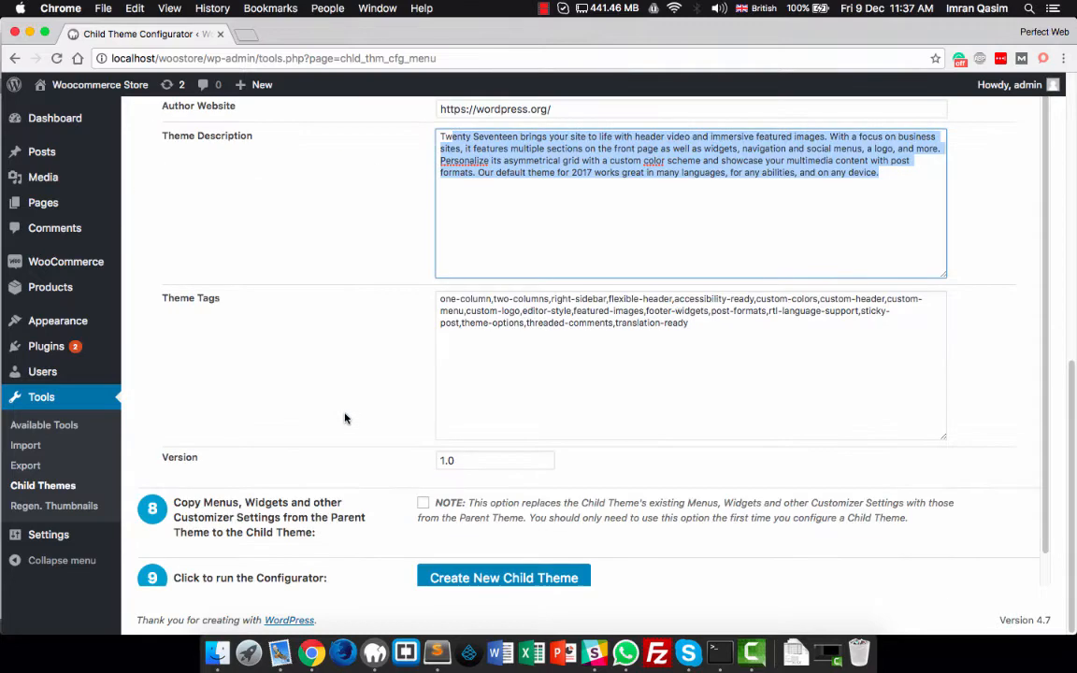
{"action": "left_click_drag", "start_coordinate": [590, 382], "coordinate": [356, 292]}
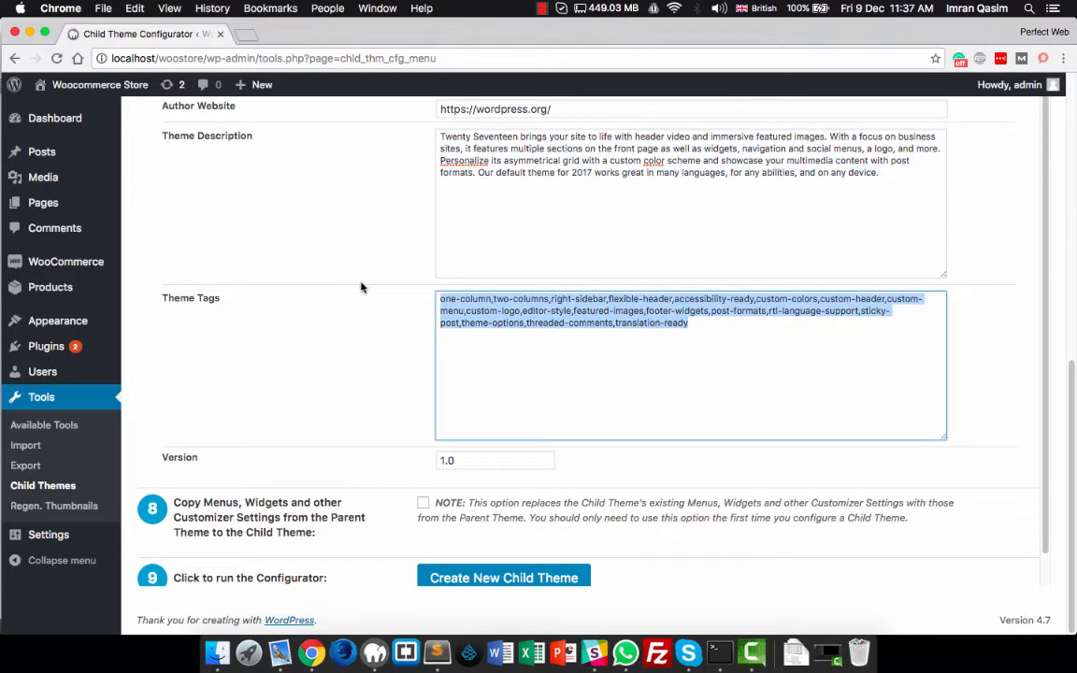
- Run the configurator to create the new Twenty Seventeen child theme with the default details and options
{"action": "scroll", "coordinate": [361, 287], "scroll_direction": "up", "scroll_amount": 5}
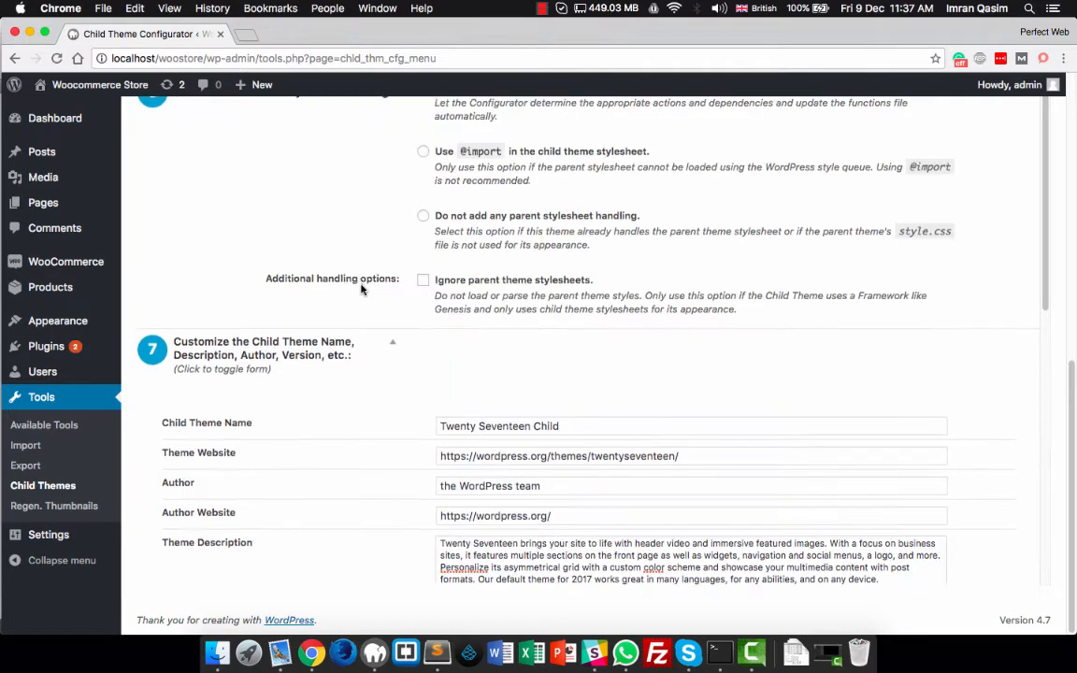
{"action": "scroll", "coordinate": [360, 289], "scroll_direction": "down", "scroll_amount": 5}
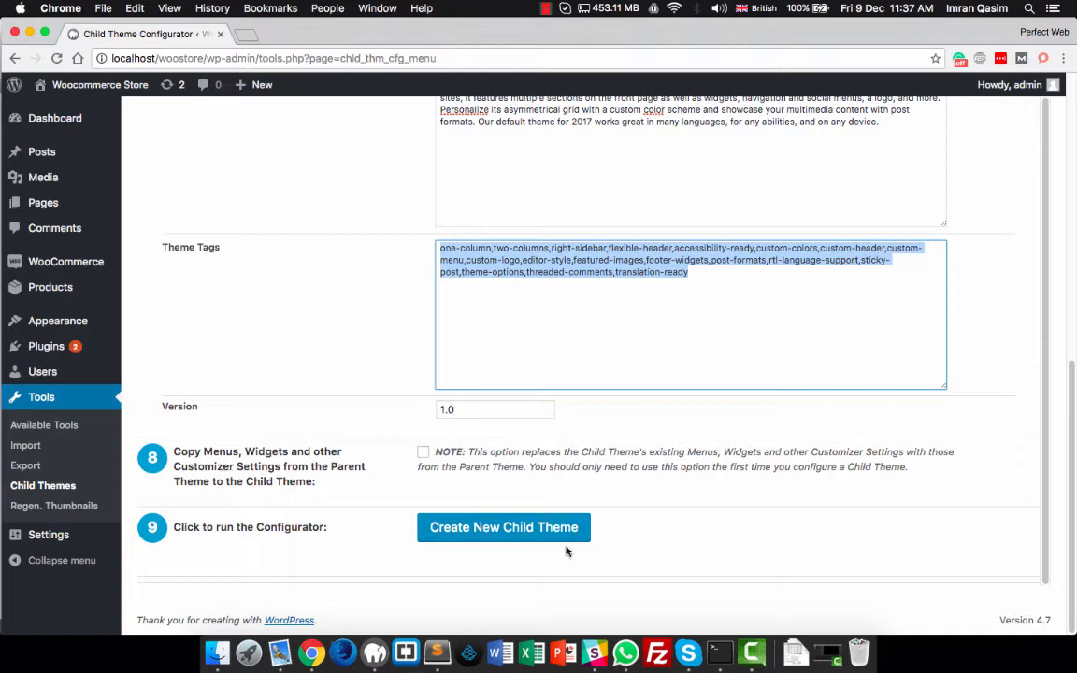
{"action": "scroll", "coordinate": [515, 372], "scroll_direction": "up", "scroll_amount": 5}
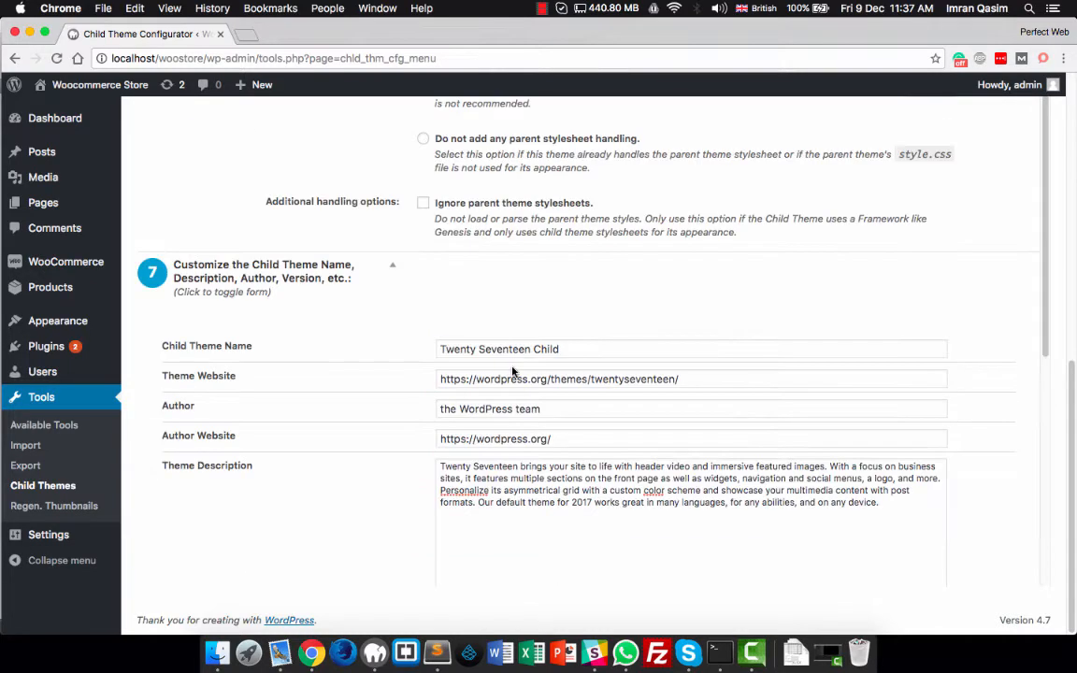
{"action": "scroll", "coordinate": [512, 373], "scroll_direction": "down", "scroll_amount": 5}
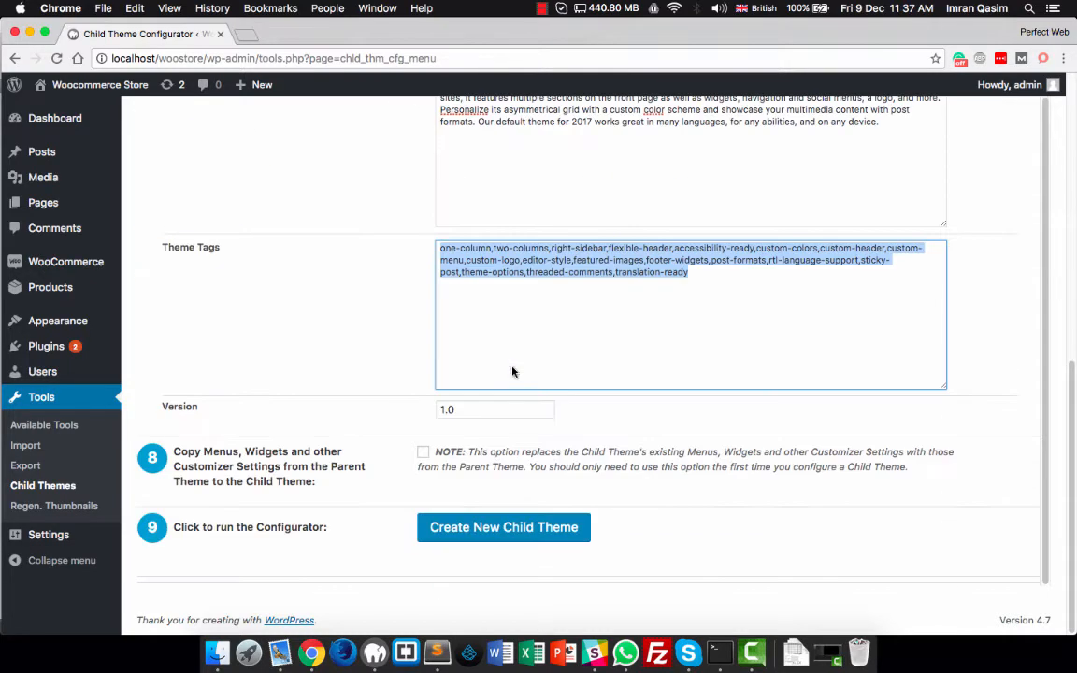
{"action": "left_click", "coordinate": [530, 529]}
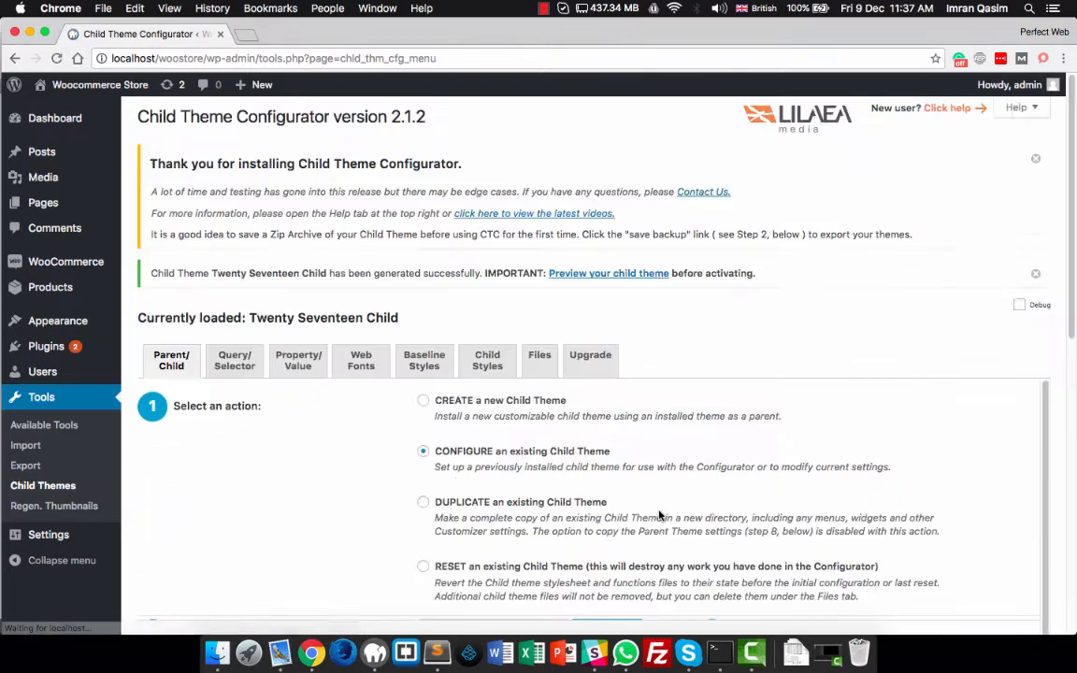
- Open the installed themes page, examine the Twenty Seventeen Child theme's details and close them
{"action": "mouse_move", "coordinate": [93, 321]}
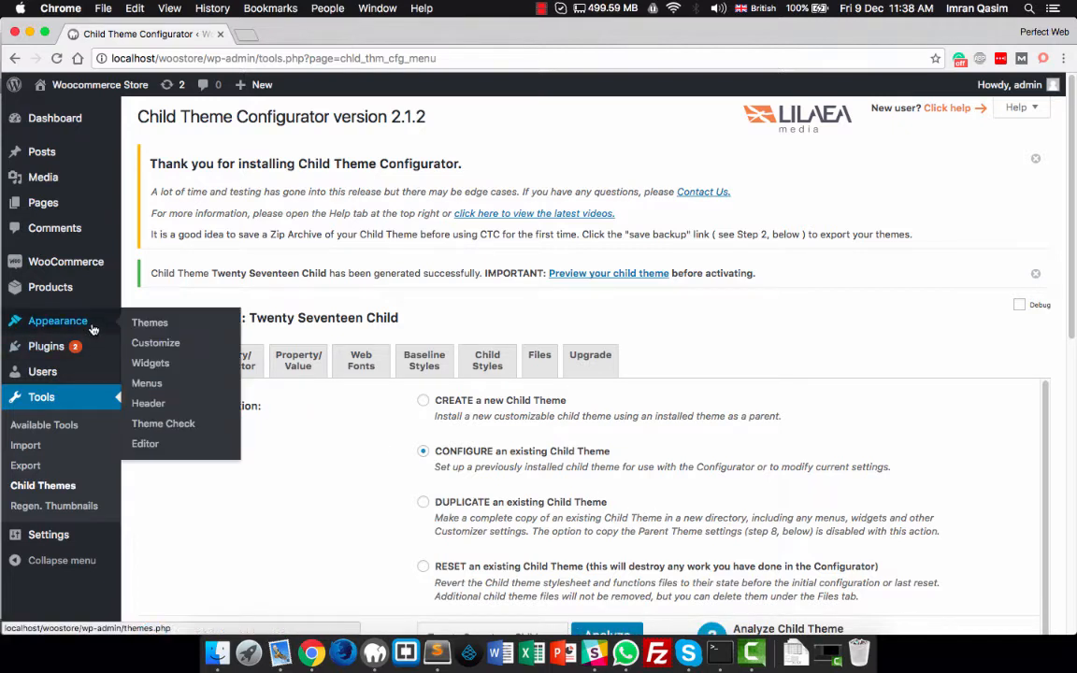
{"action": "left_click", "coordinate": [147, 325]}
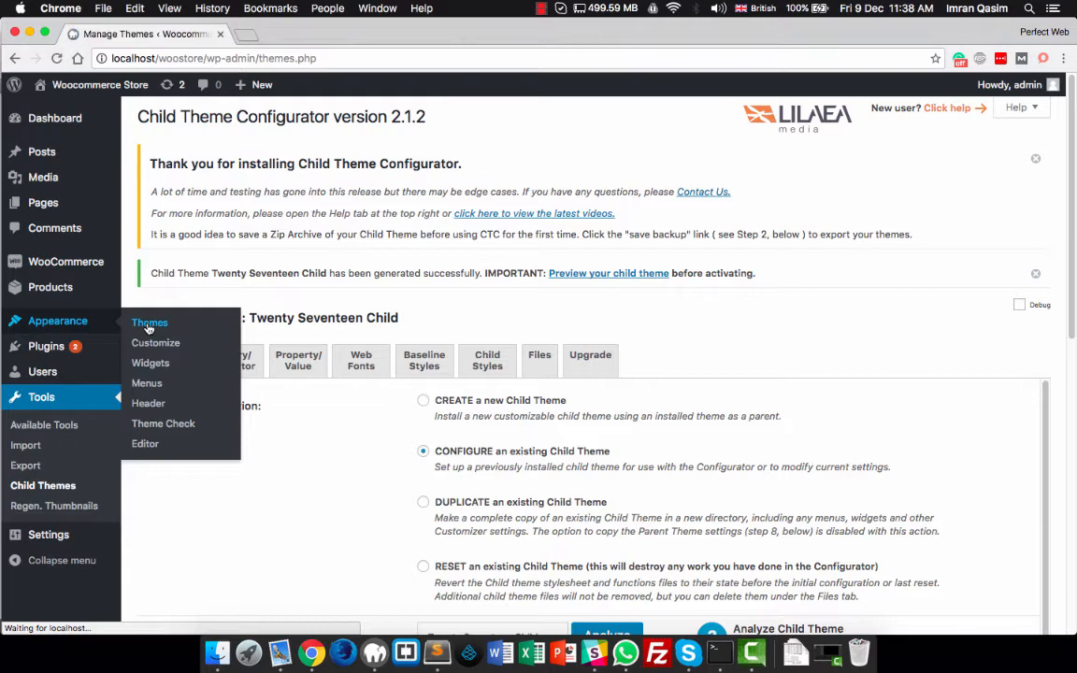
{"action": "scroll", "coordinate": [228, 338], "scroll_direction": "down", "scroll_amount": 5}
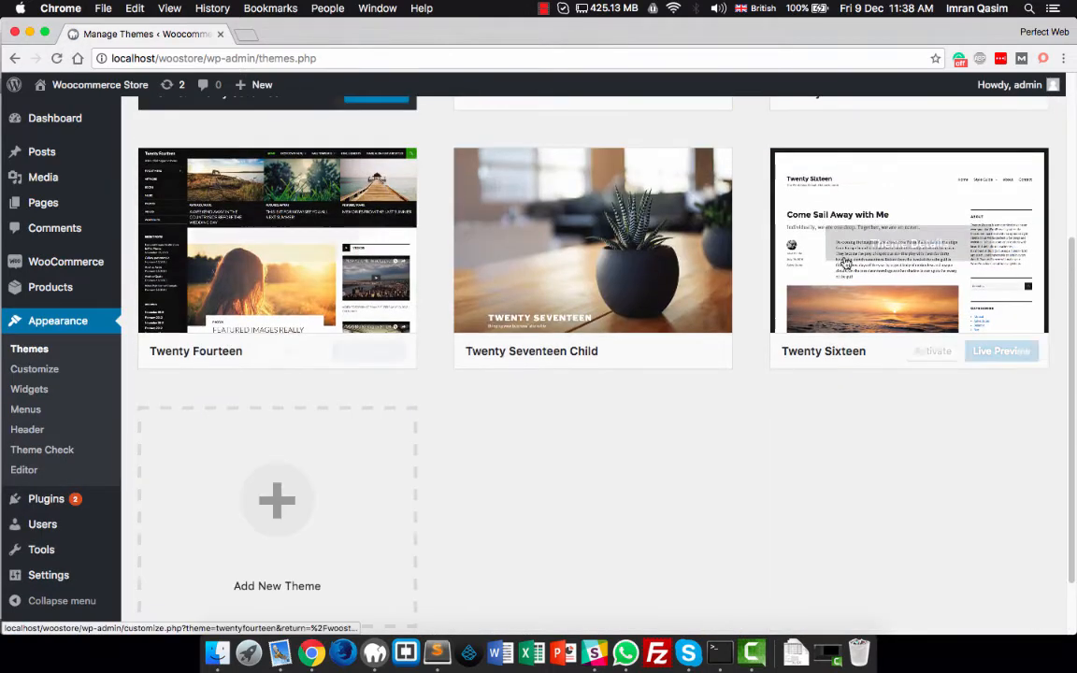
{"action": "left_click", "coordinate": [559, 241]}
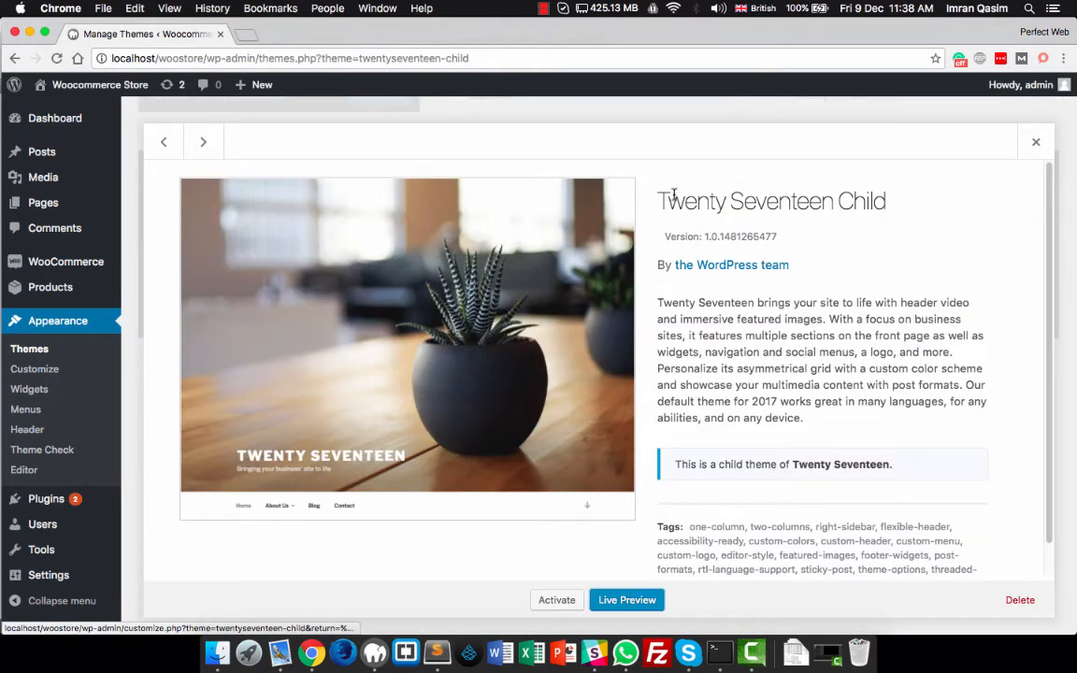
{"action": "left_click_drag", "start_coordinate": [656, 199], "coordinate": [865, 291]}
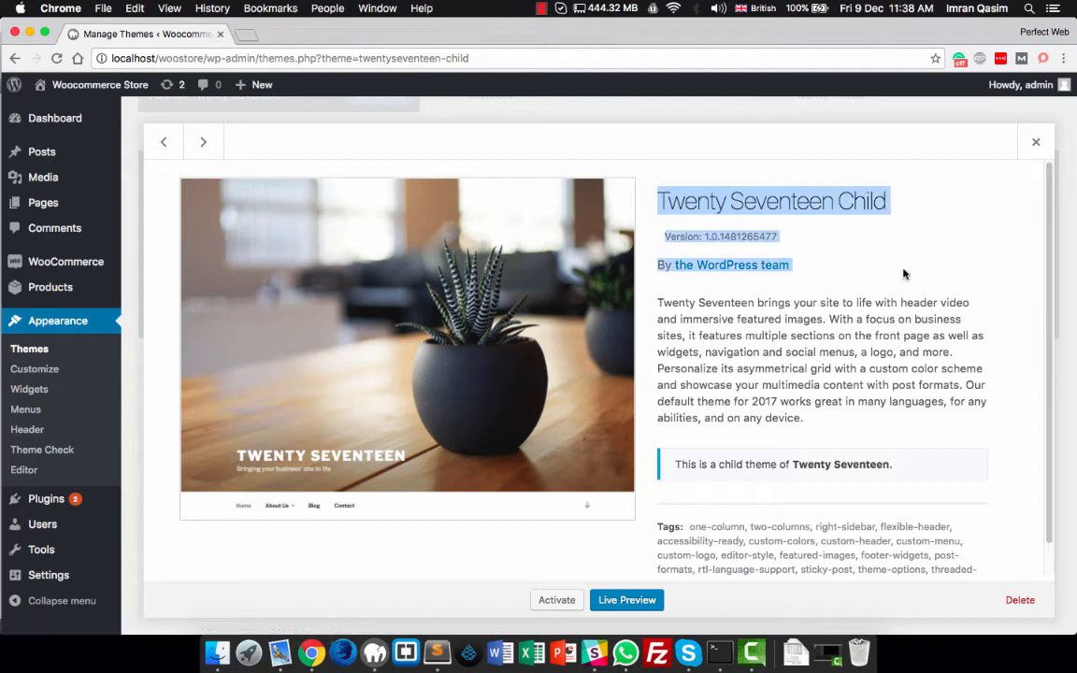
{"action": "left_click", "coordinate": [829, 200]}
{"action": "left_click", "coordinate": [1036, 141]}
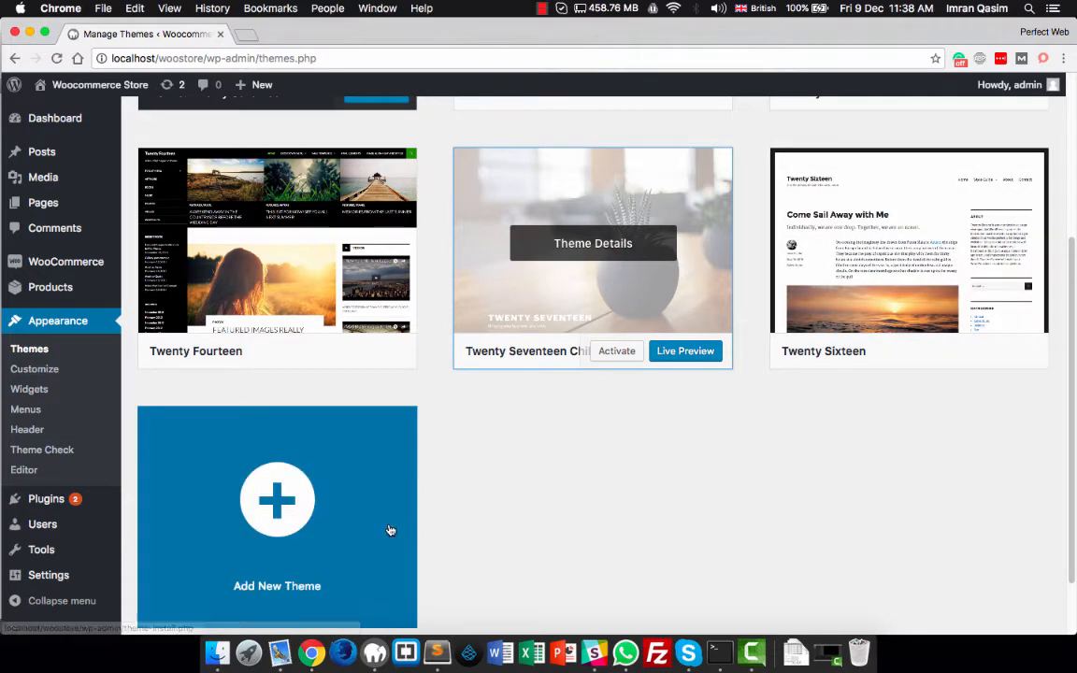
- Switch to Finder, open the twentyseventeen-child folder in the themes directory and examine its generated files
{"action": "left_click", "coordinate": [217, 653]}
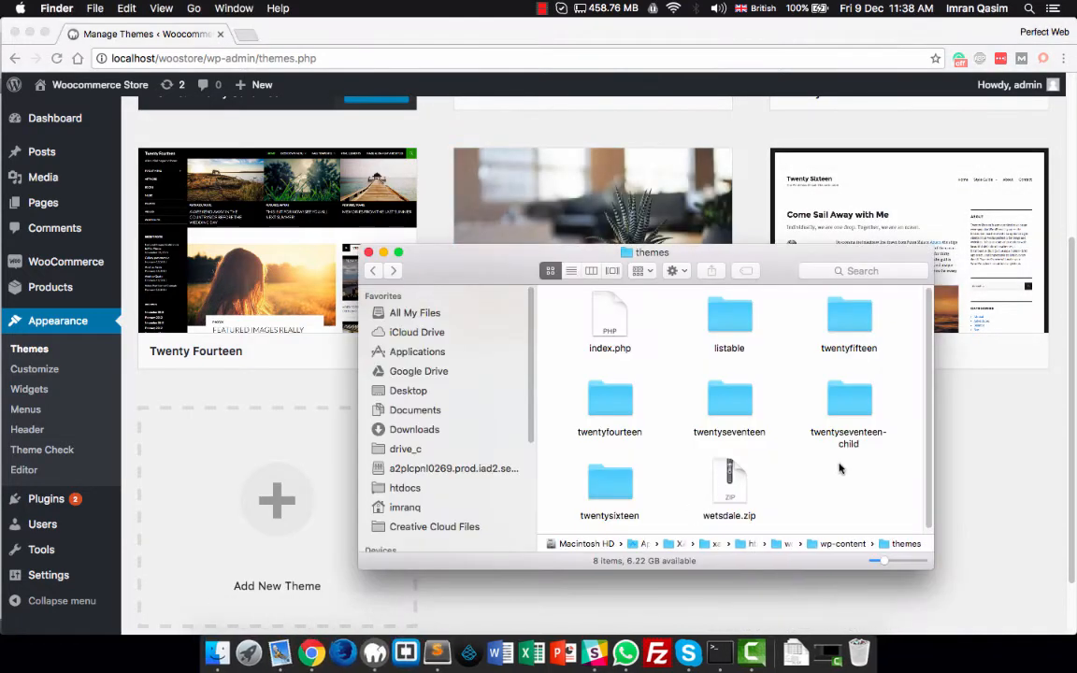
{"action": "left_click", "coordinate": [848, 402]}
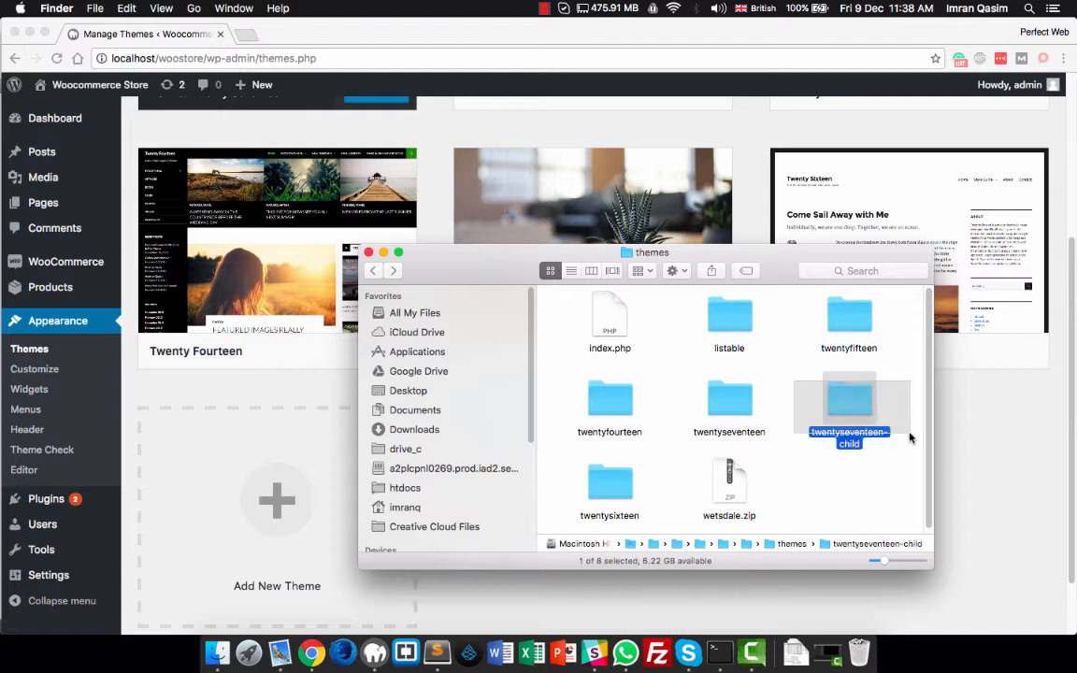
{"action": "left_click", "coordinate": [907, 460]}
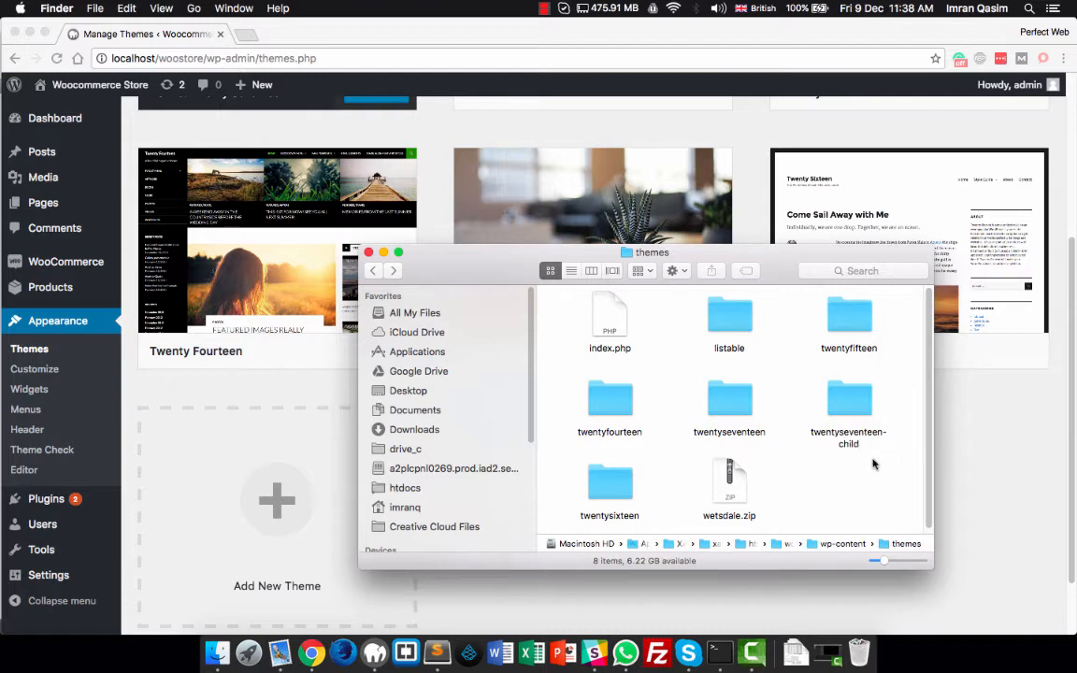
{"action": "double_click", "coordinate": [854, 403]}
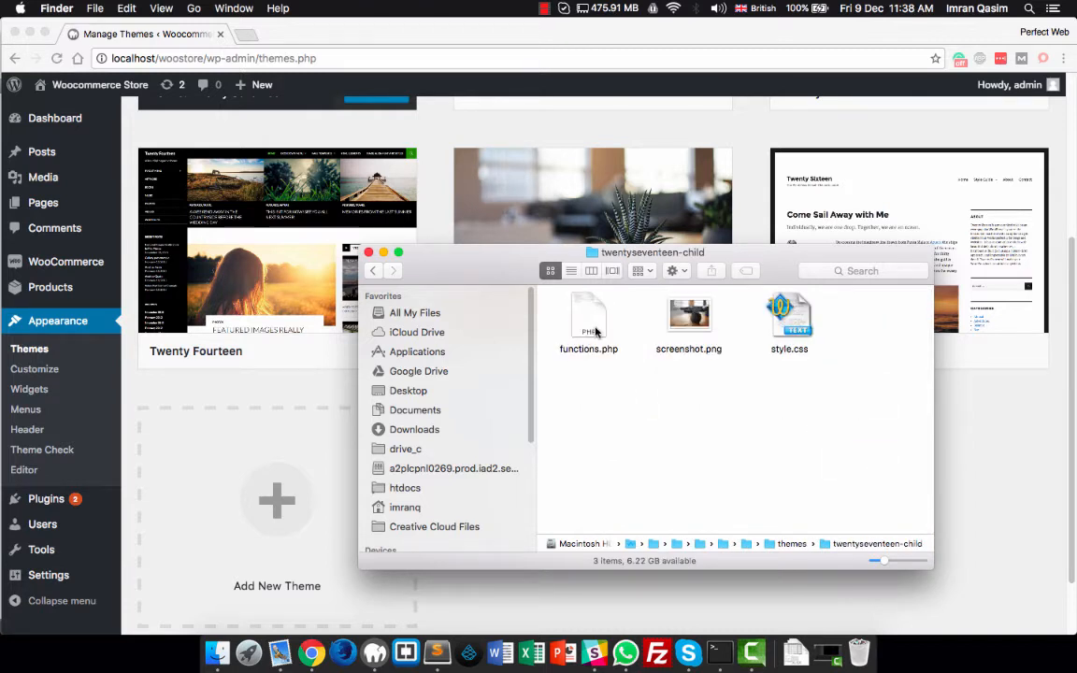
{"action": "left_click_drag", "start_coordinate": [762, 365], "coordinate": [527, 272]}
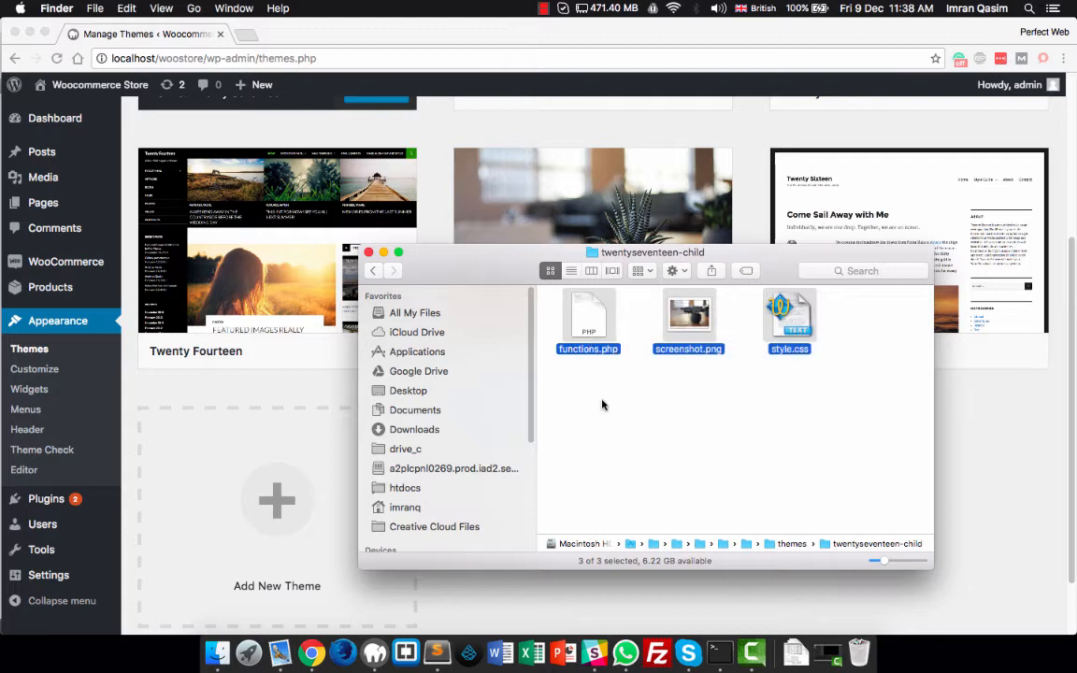
{"action": "left_click", "coordinate": [600, 403]}
{"action": "left_click_drag", "start_coordinate": [584, 404], "coordinate": [816, 318]}
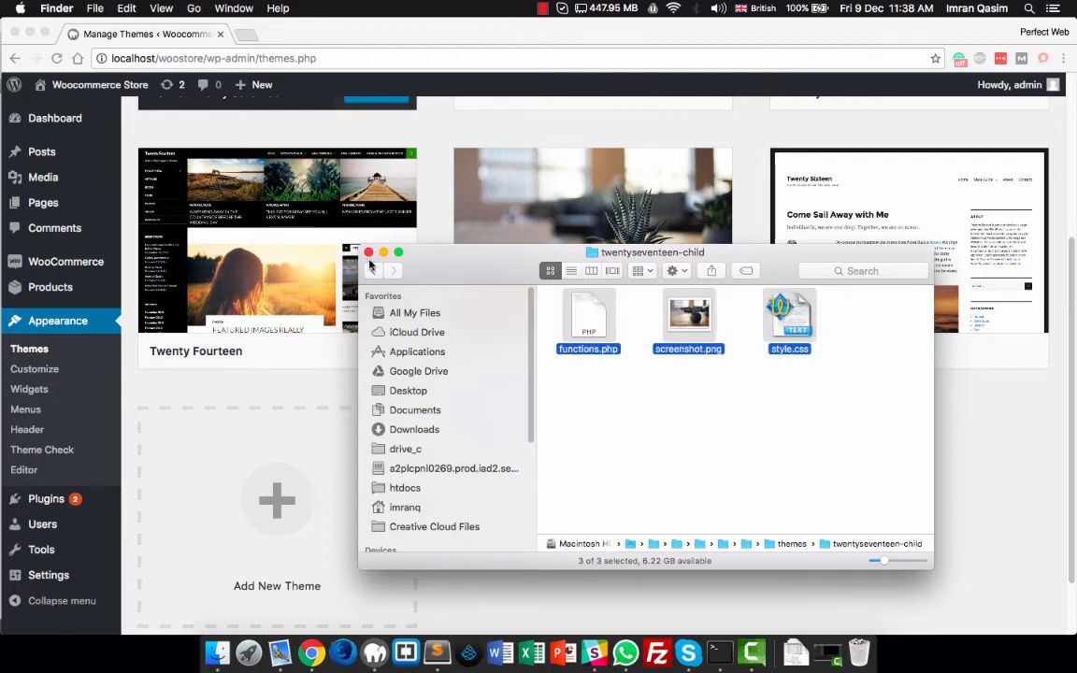
- Close the Finder window and open the Child Themes configurator from the WordPress tools
{"action": "left_click", "coordinate": [369, 252]}
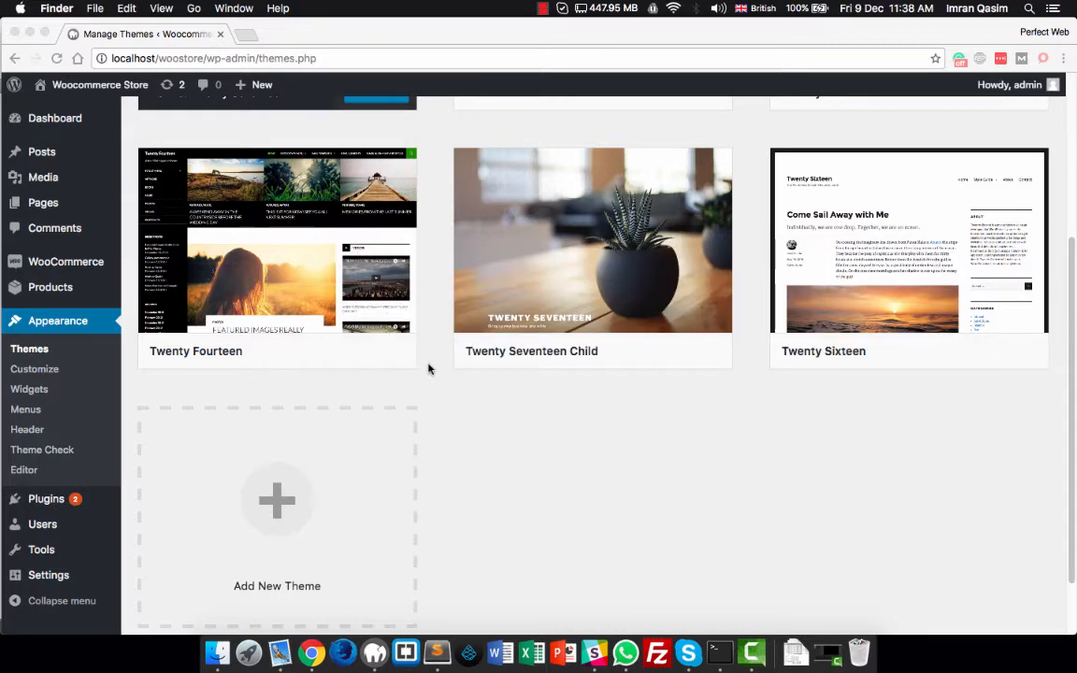
{"action": "scroll", "coordinate": [428, 368], "scroll_direction": "up", "scroll_amount": 5}
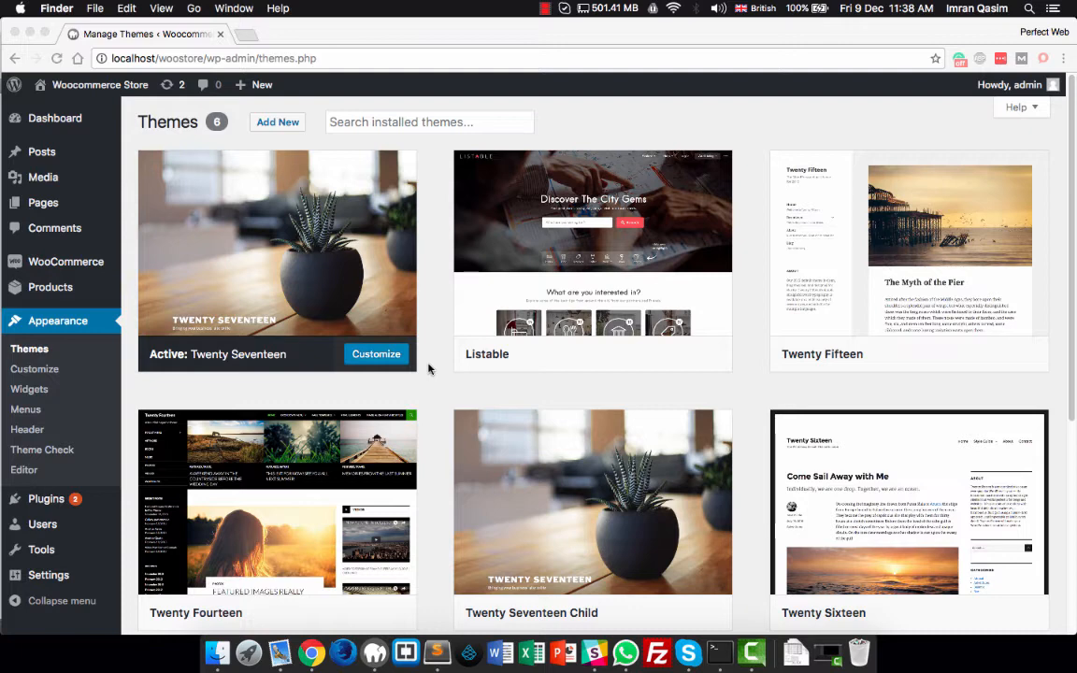
{"action": "scroll", "coordinate": [428, 368], "scroll_direction": "down", "scroll_amount": 2}
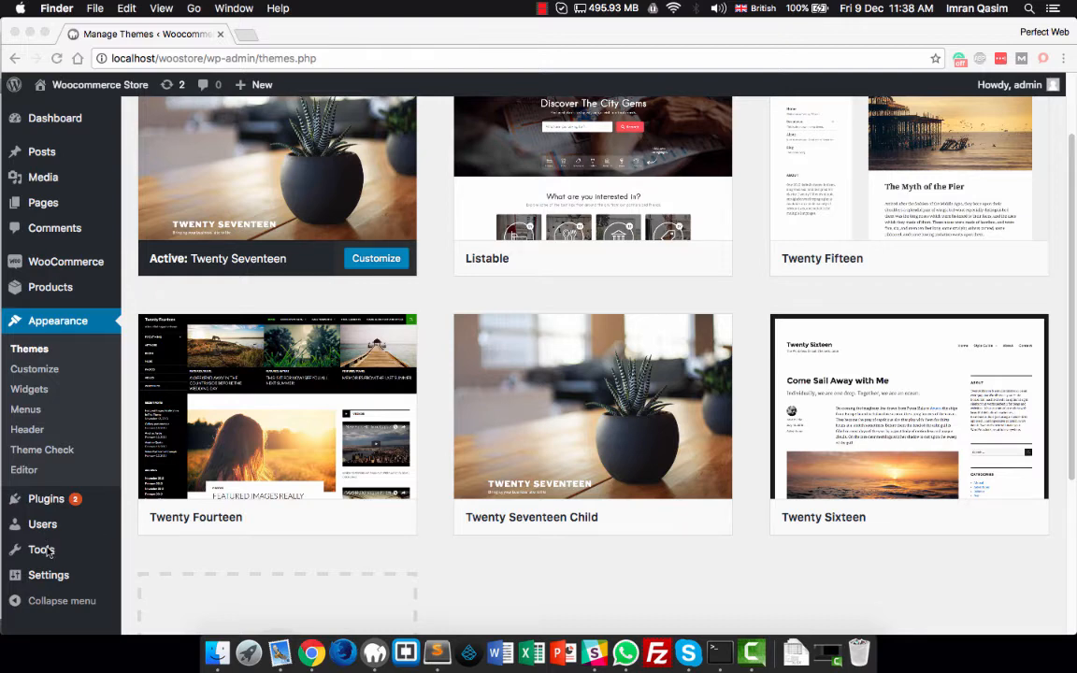
{"action": "left_click", "coordinate": [90, 546]}
{"action": "mouse_move", "coordinate": [55, 552]}
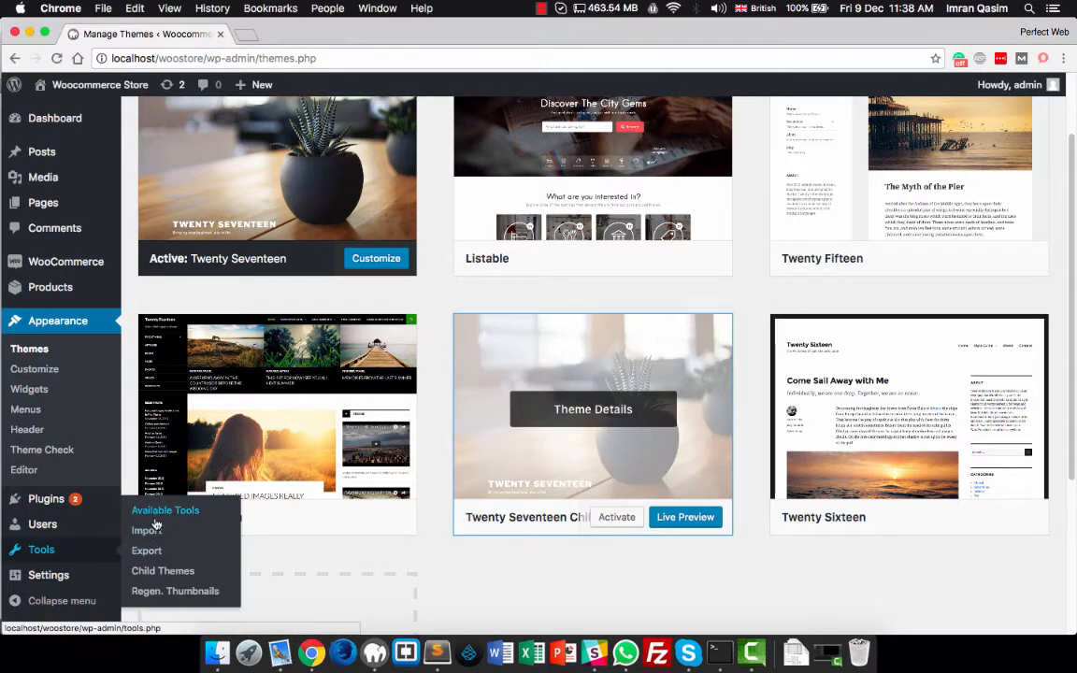
{"action": "left_click", "coordinate": [151, 572]}
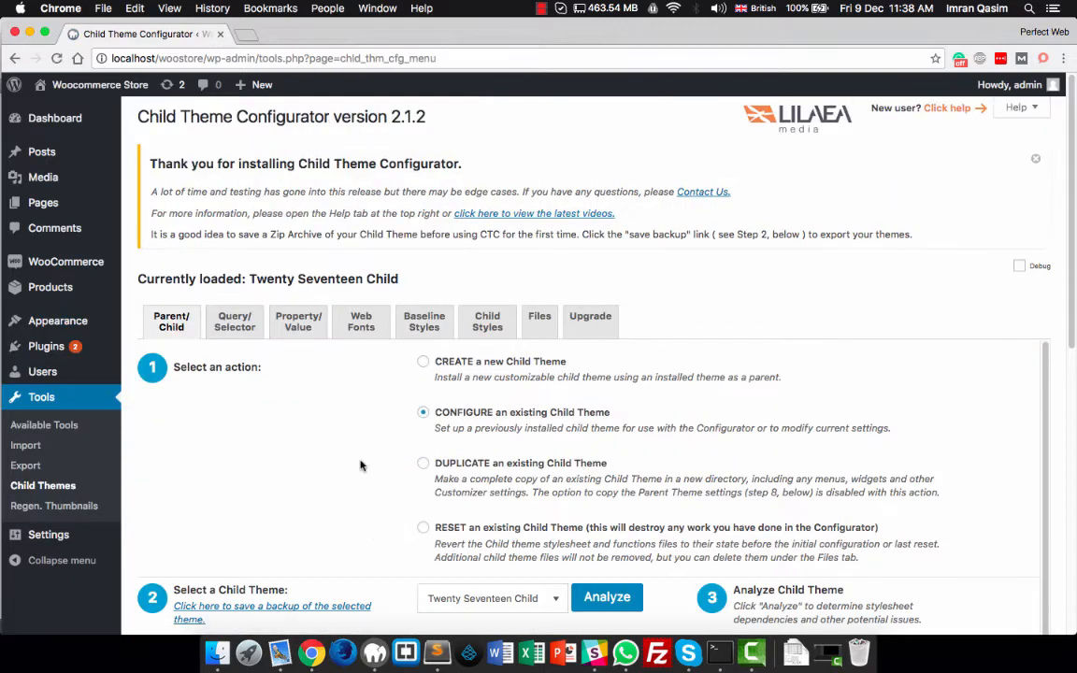
- Keep Twenty Seventeen Child selected as the existing child theme to configure and analyze it
{"action": "scroll", "coordinate": [292, 423], "scroll_direction": "down", "scroll_amount": 1}
{"action": "scroll", "coordinate": [267, 392], "scroll_direction": "up", "scroll_amount": 1}
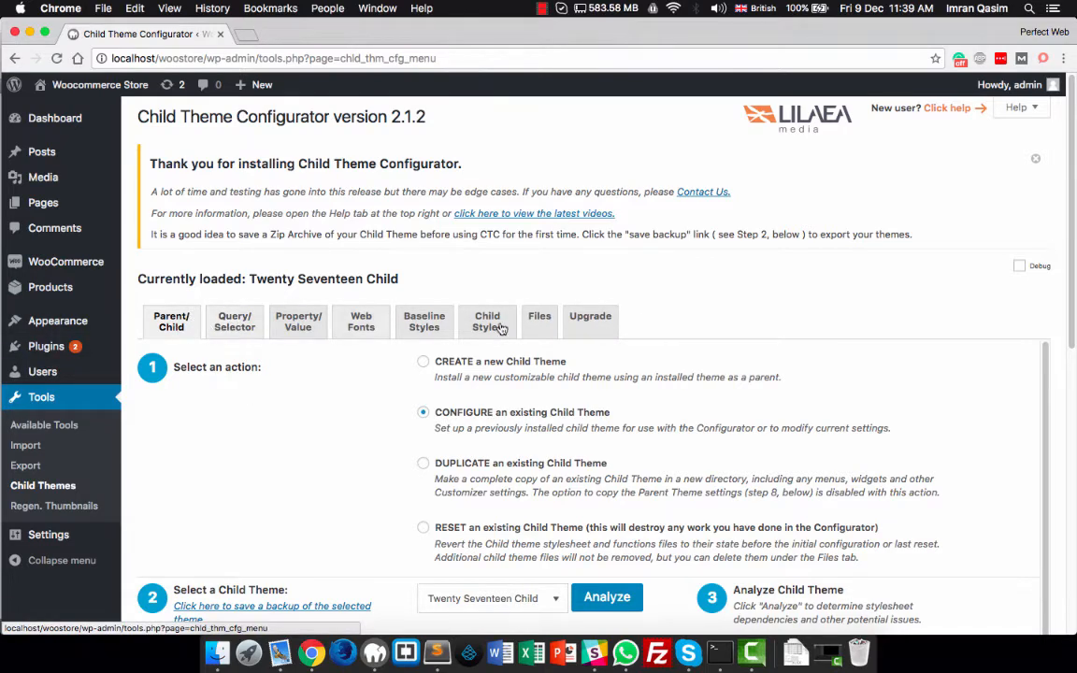
{"action": "scroll", "coordinate": [377, 404], "scroll_direction": "down", "scroll_amount": 1}
{"action": "left_click", "coordinate": [474, 549]}
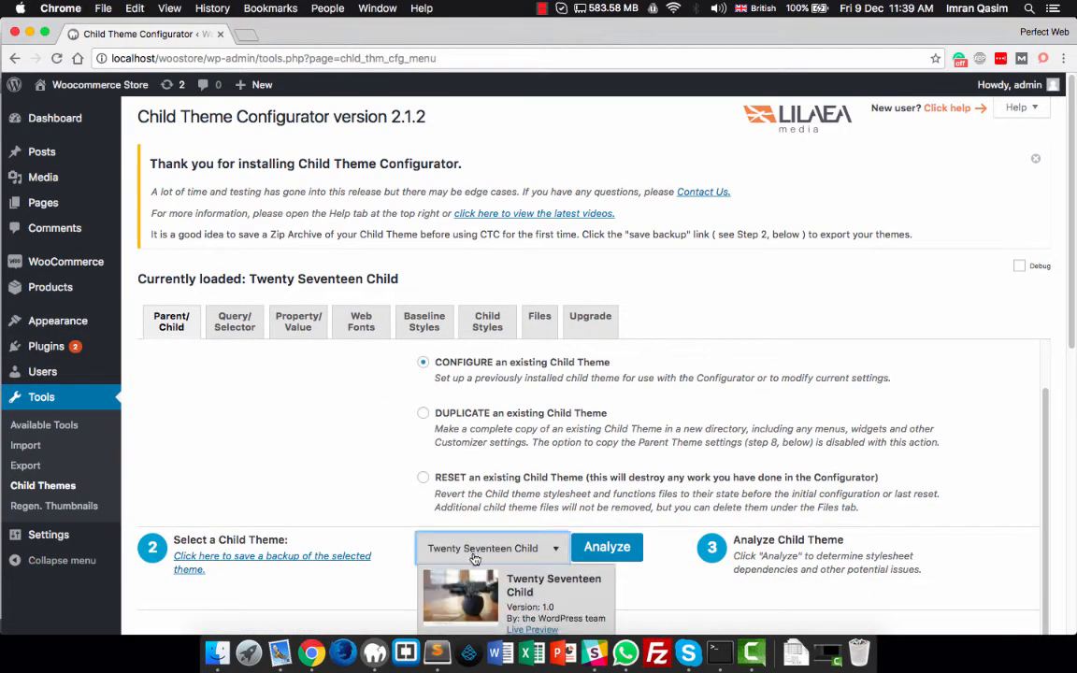
{"action": "scroll", "coordinate": [478, 558], "scroll_direction": "down", "scroll_amount": 3}
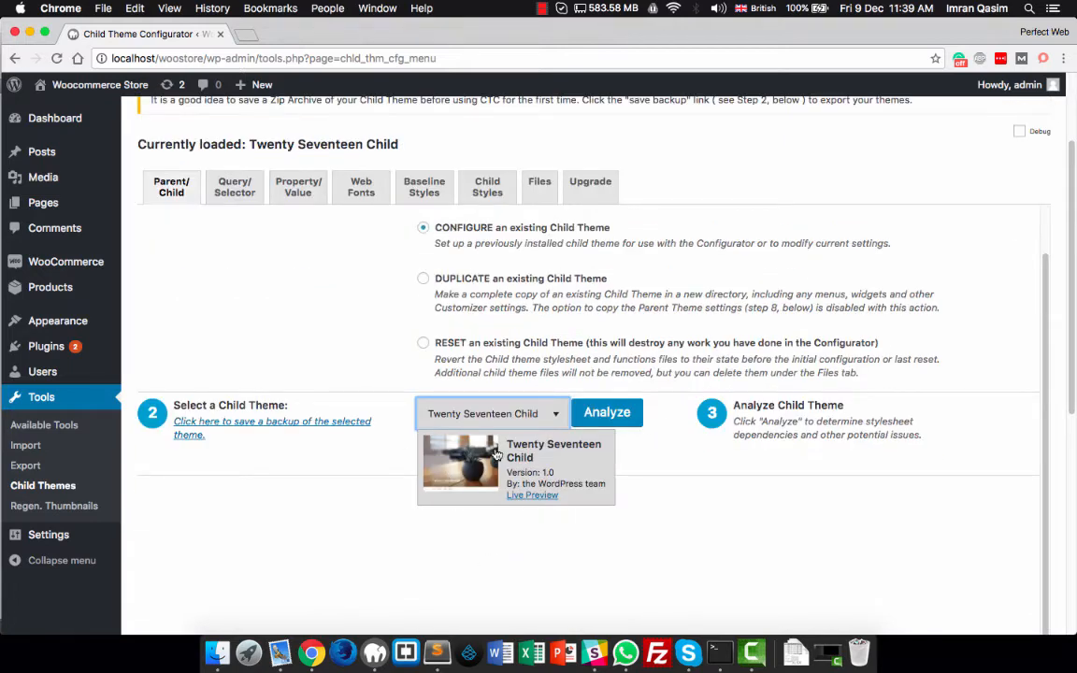
{"action": "left_click", "coordinate": [575, 471]}
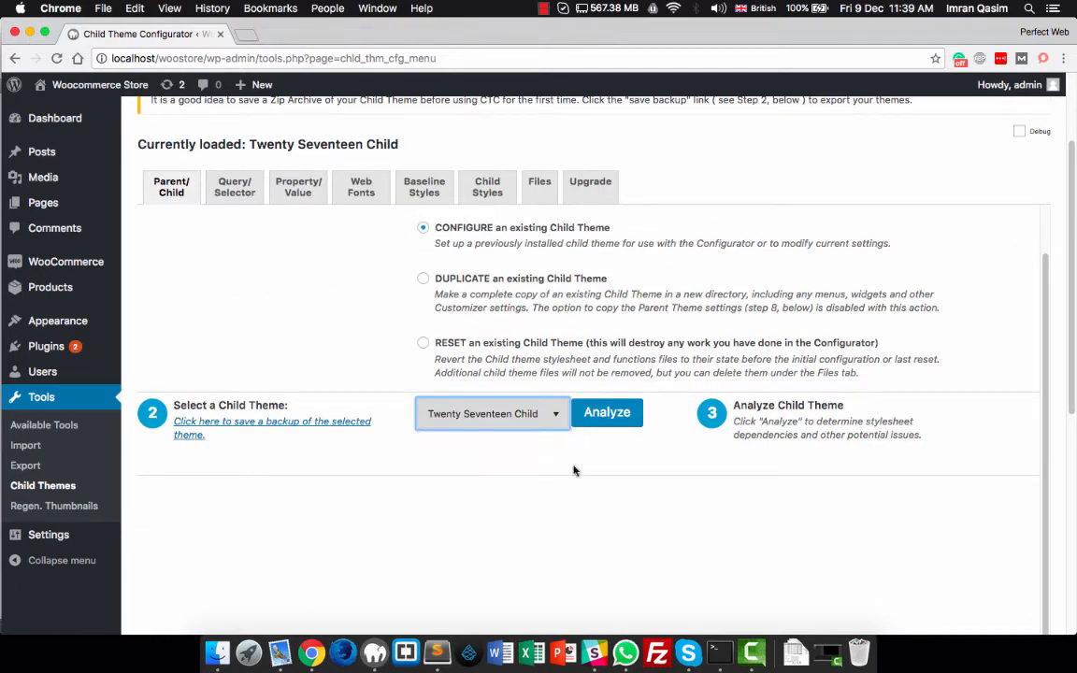
{"action": "left_click", "coordinate": [602, 414]}
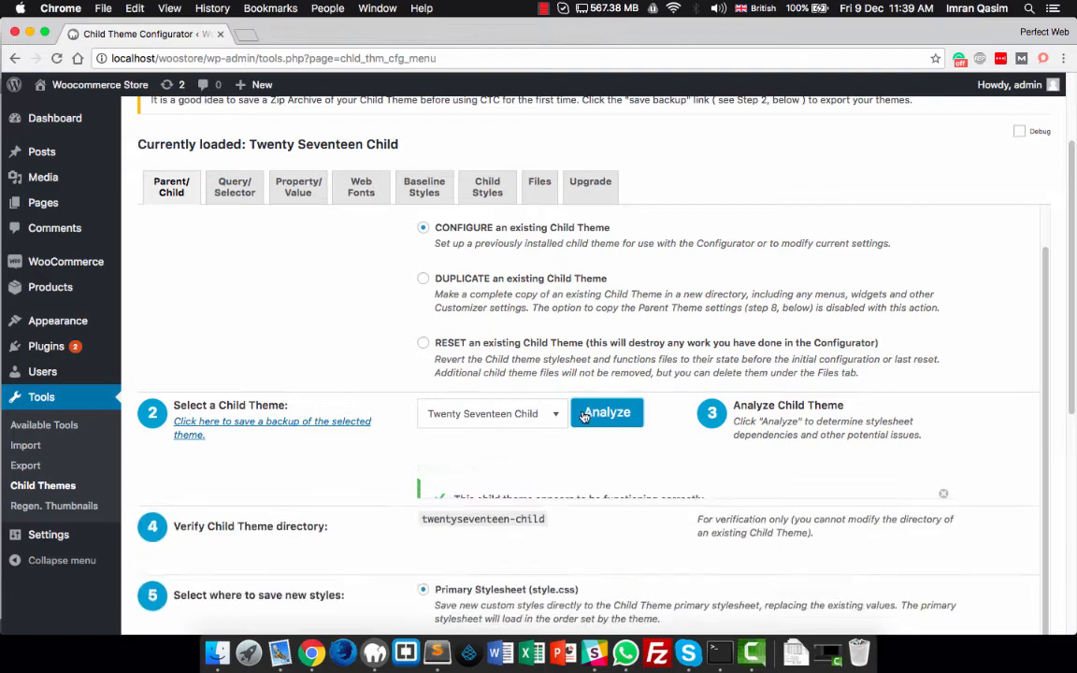
- Review the child theme's analysis result, directory, stylesheet saving, parent stylesheet handling and Customizer copy options
{"action": "scroll", "coordinate": [588, 416], "scroll_direction": "down", "scroll_amount": 5}
{"action": "scroll", "coordinate": [583, 416], "scroll_direction": "down", "scroll_amount": 5}
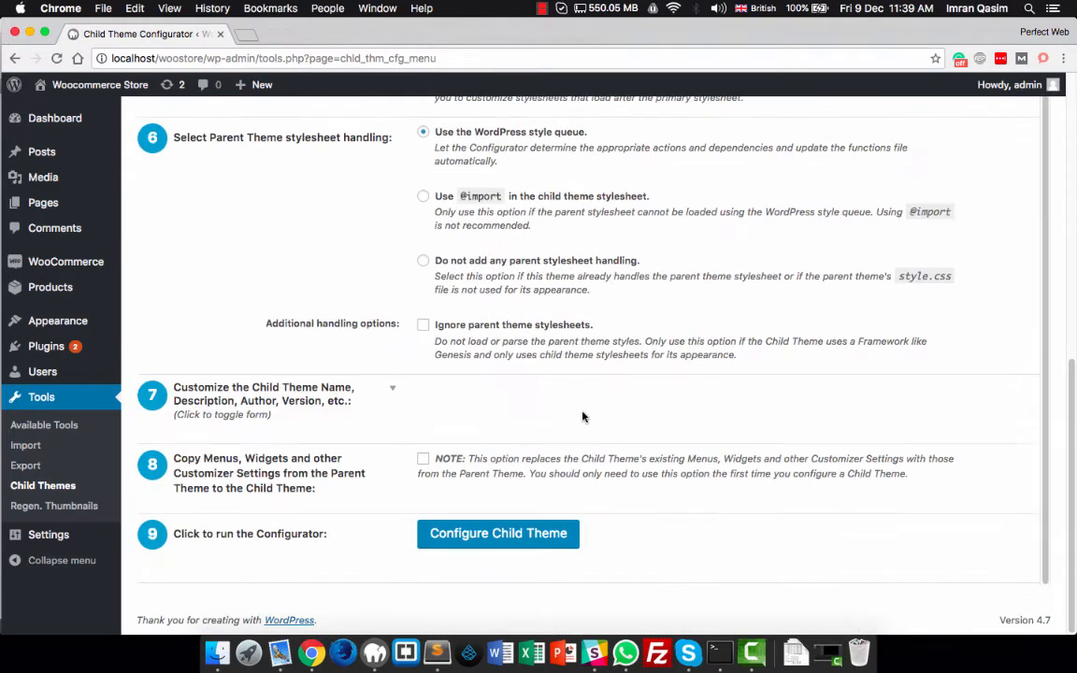
{"action": "scroll", "coordinate": [583, 417], "scroll_direction": "up", "scroll_amount": 5}
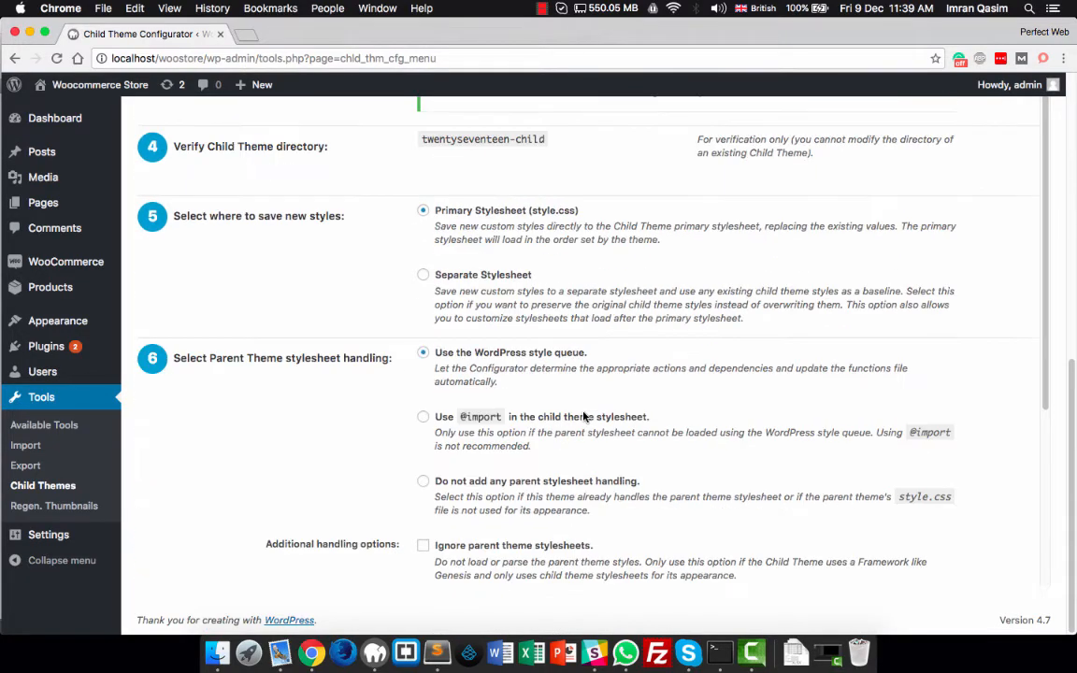
{"action": "scroll", "coordinate": [537, 412], "scroll_direction": "down", "scroll_amount": 3}
{"action": "scroll", "coordinate": [538, 412], "scroll_direction": "down", "scroll_amount": 2}
{"action": "scroll", "coordinate": [537, 413], "scroll_direction": "up", "scroll_amount": 10}
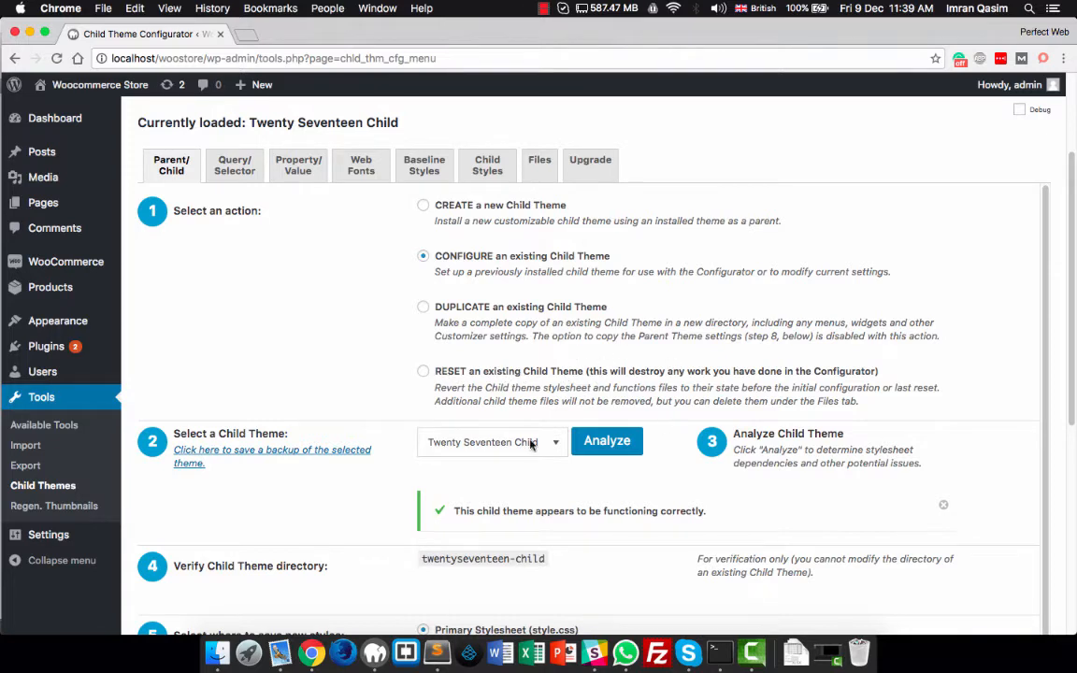
- Switch to Sublime Text and examine style.css and functions.php in the twentyseventeen-child folder
{"action": "left_click", "coordinate": [447, 651]}
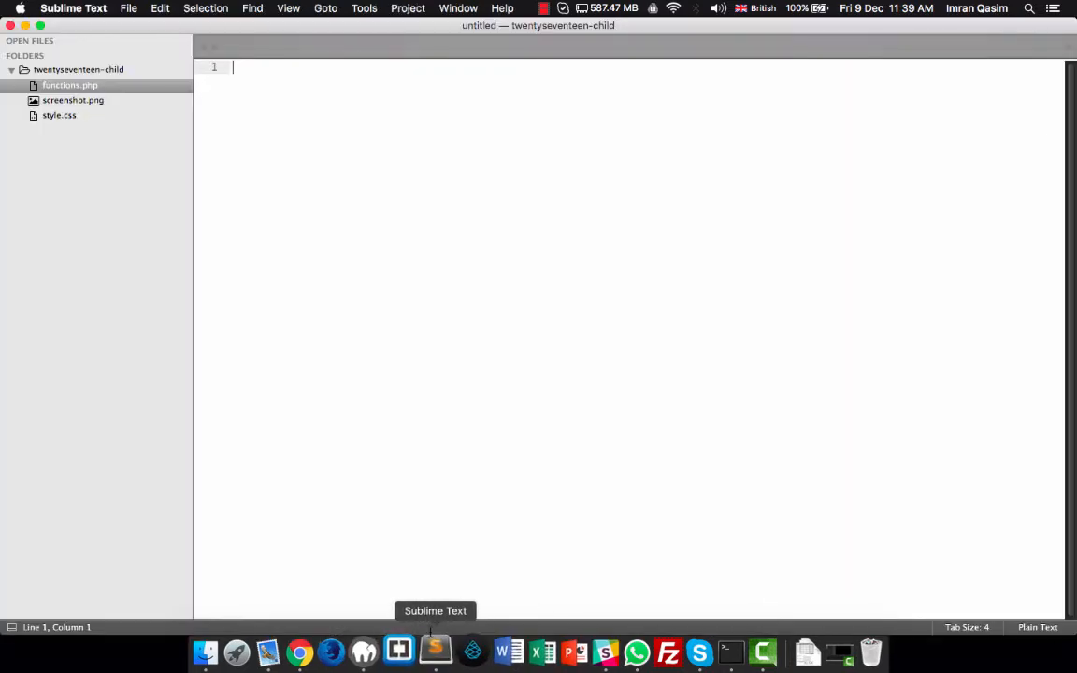
{"action": "left_click", "coordinate": [58, 115]}
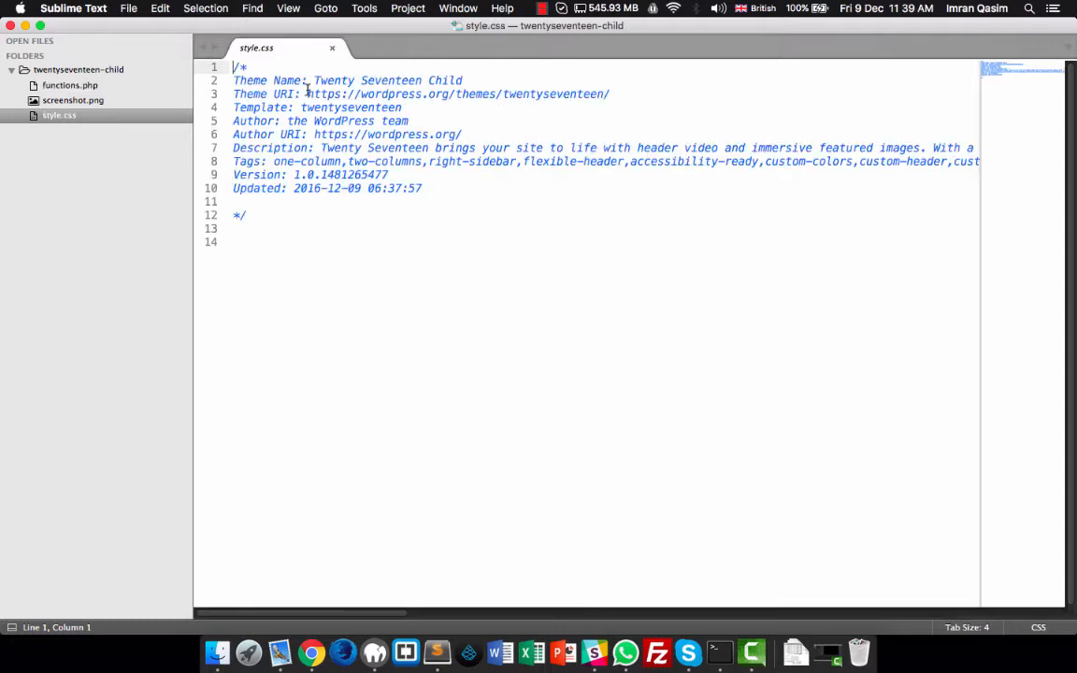
{"action": "left_click", "coordinate": [97, 85]}
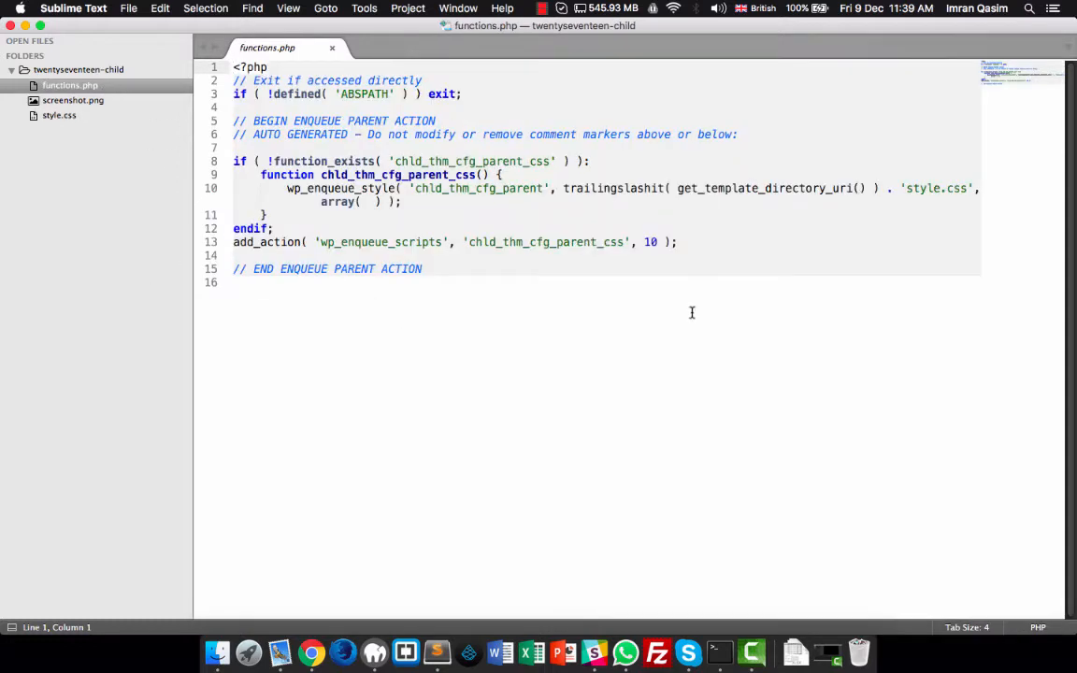
- Switch back to Chrome, open the configurator's Query/Selector section and read its instructions on media queries and base
{"action": "left_click", "coordinate": [311, 652]}
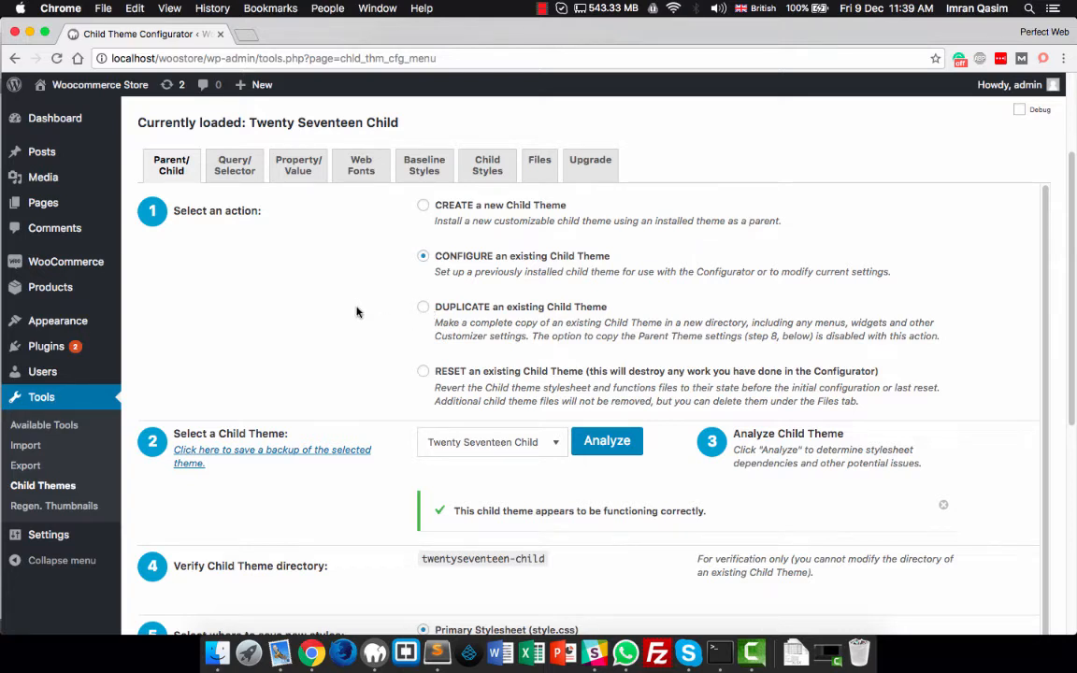
{"action": "left_click", "coordinate": [235, 164]}
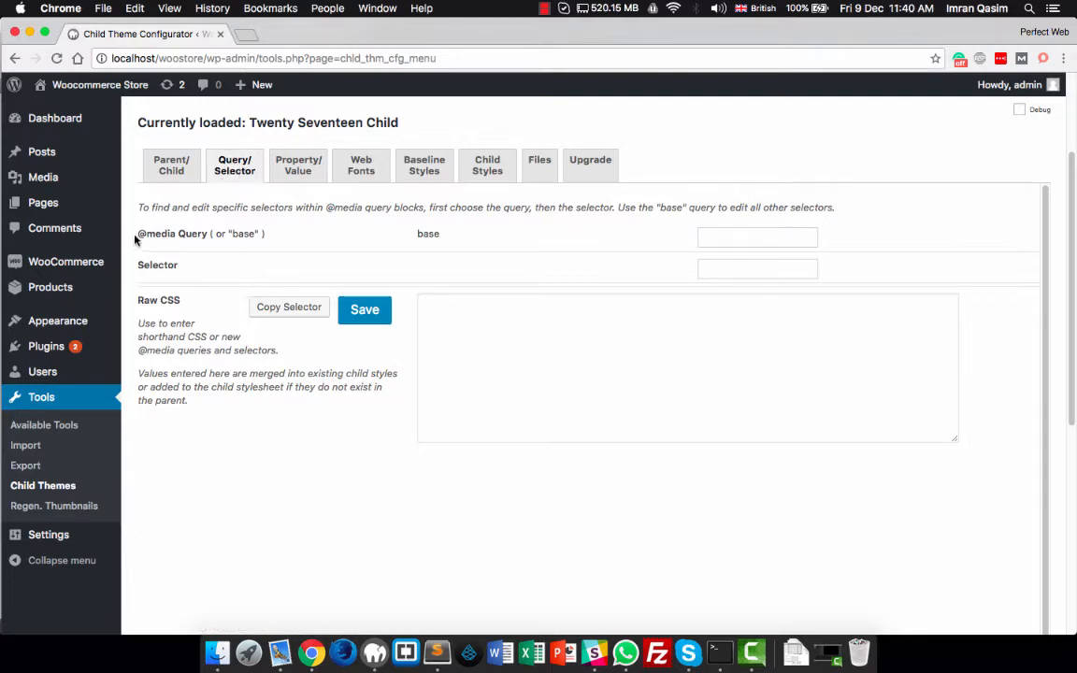
{"action": "left_click_drag", "start_coordinate": [143, 210], "coordinate": [432, 205]}
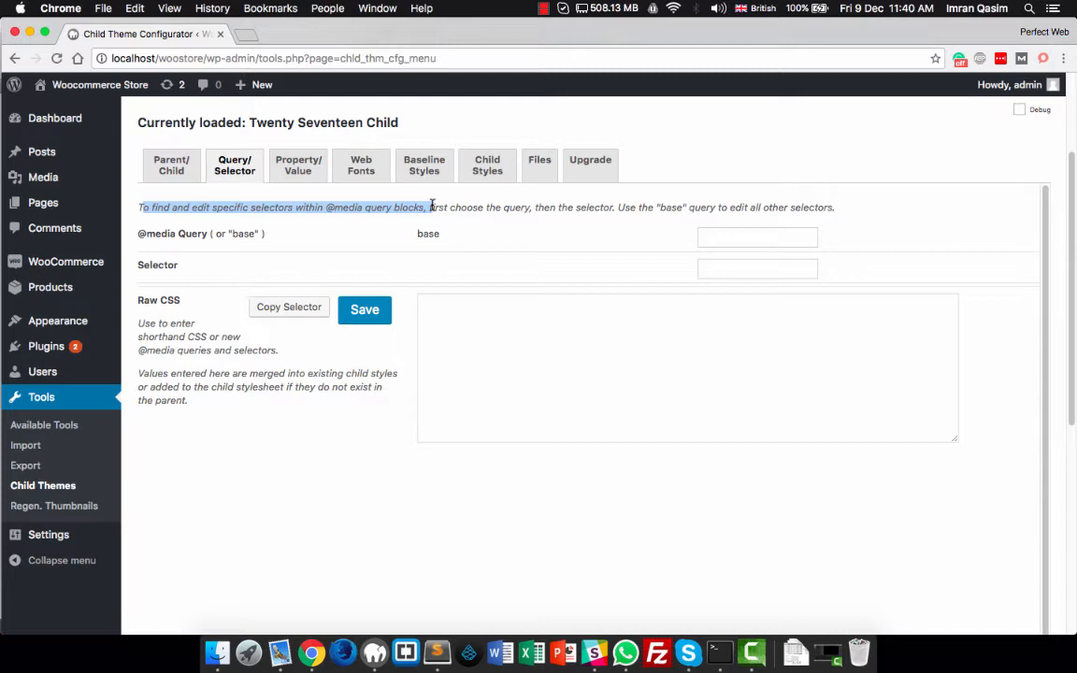
{"action": "left_click", "coordinate": [435, 204]}
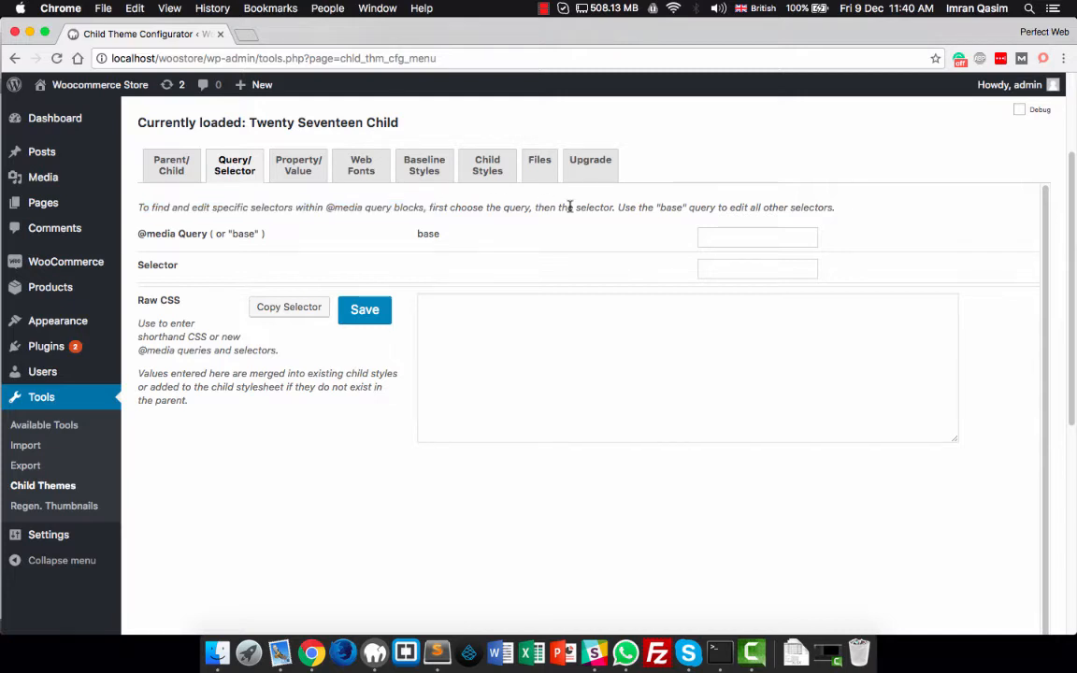
{"action": "left_click_drag", "start_coordinate": [692, 206], "coordinate": [838, 206]}
{"action": "left_click", "coordinate": [838, 207]}
{"action": "left_click", "coordinate": [733, 237]}
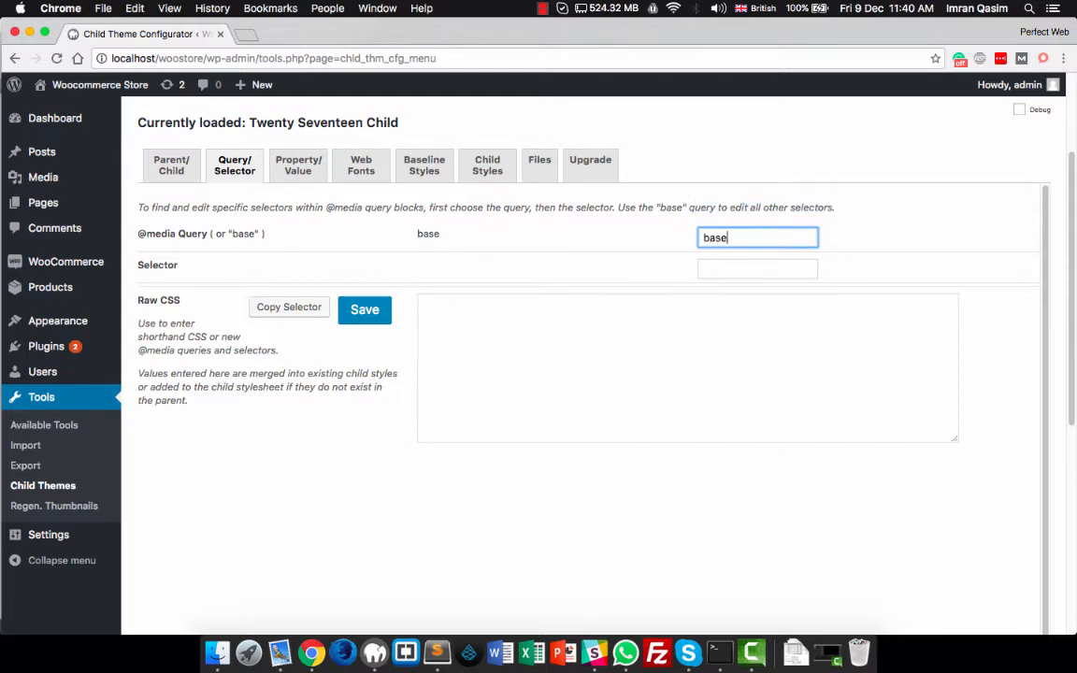
{"action": "left_click", "coordinate": [718, 258]}
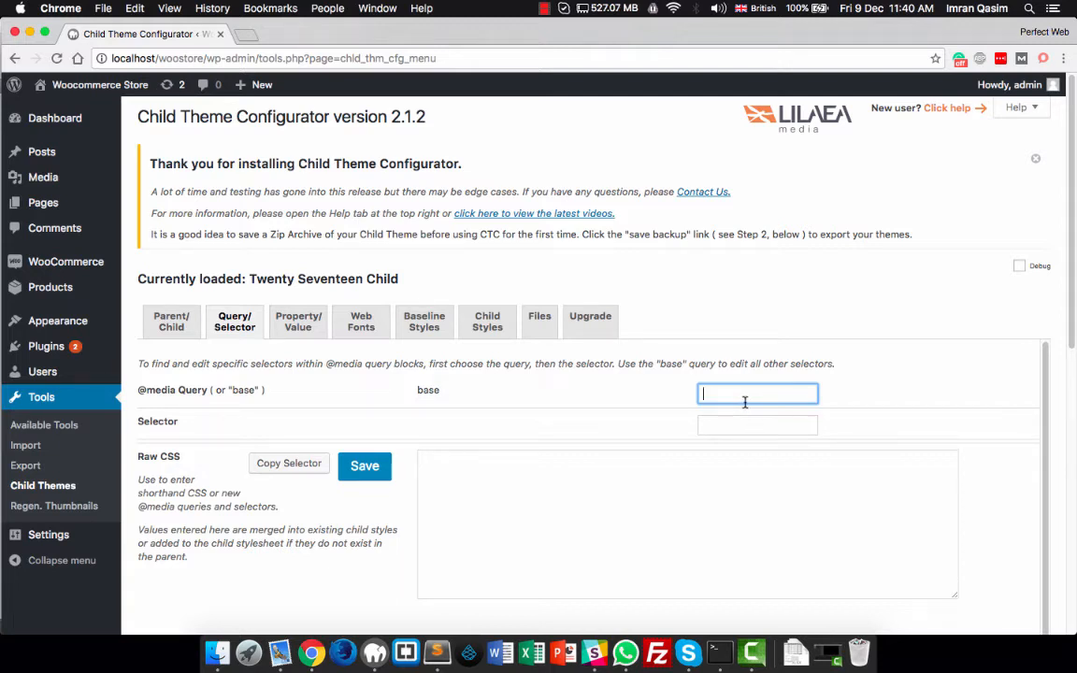
{"action": "type", "text": "@"}
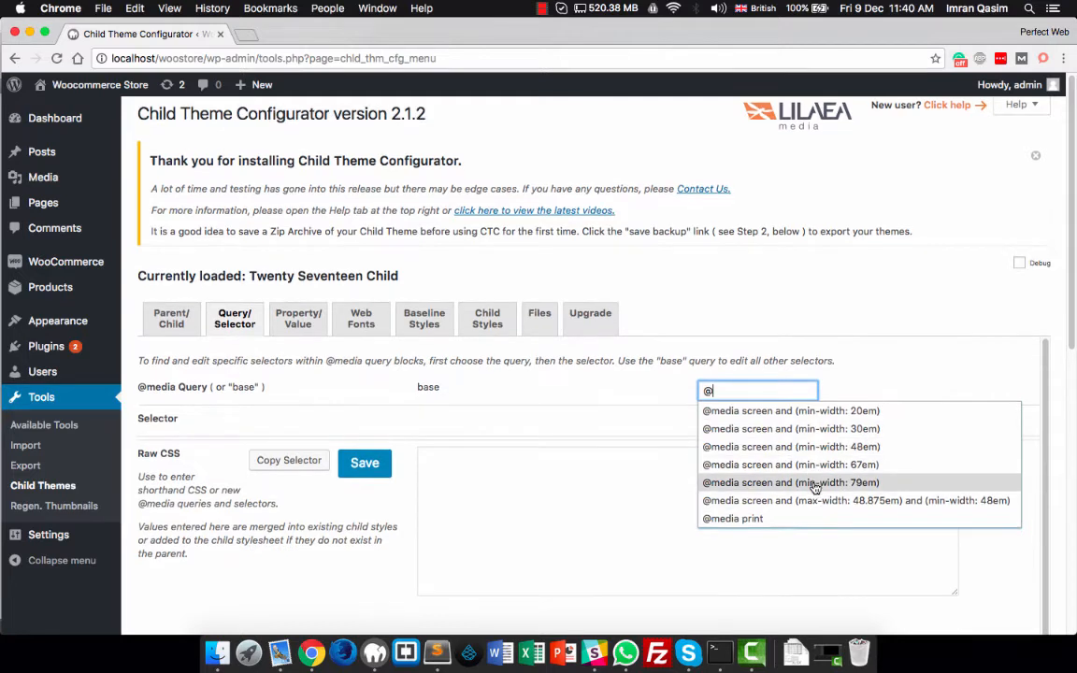
{"action": "scroll", "coordinate": [789, 505], "scroll_direction": "down", "scroll_amount": 1}
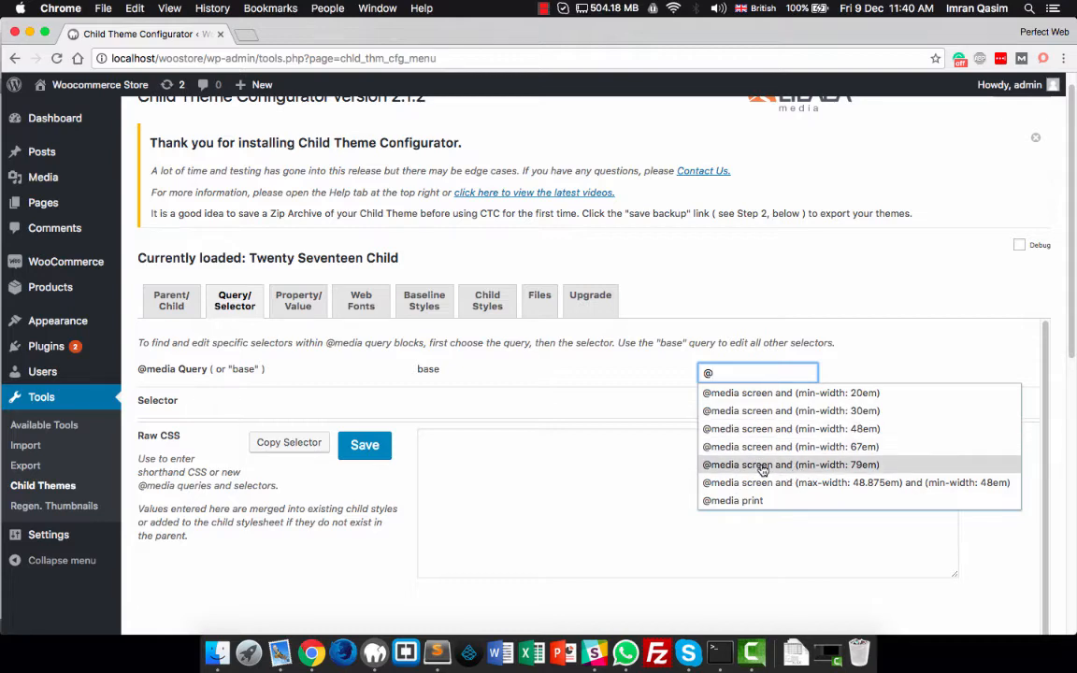
{"action": "left_click", "coordinate": [764, 464]}
{"action": "scroll", "coordinate": [763, 470], "scroll_direction": "up", "scroll_amount": 2}
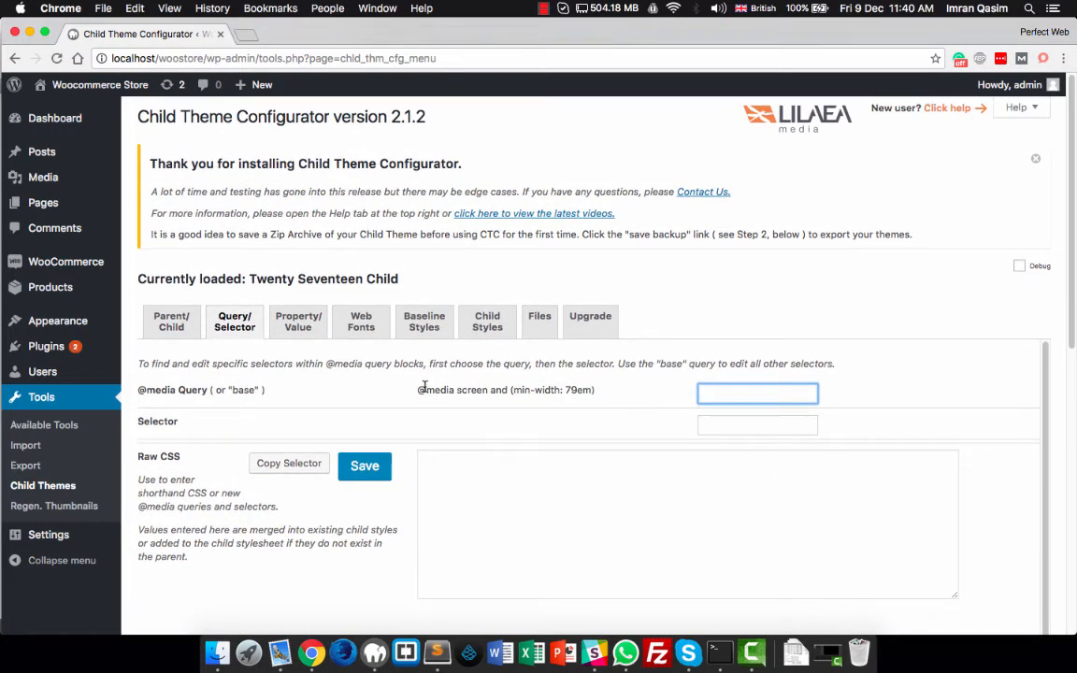
{"action": "left_click_drag", "start_coordinate": [418, 389], "coordinate": [565, 392]}
- Search the selectors of the 79em media query for ".align-center" and for "h3"
{"action": "left_click", "coordinate": [743, 425]}
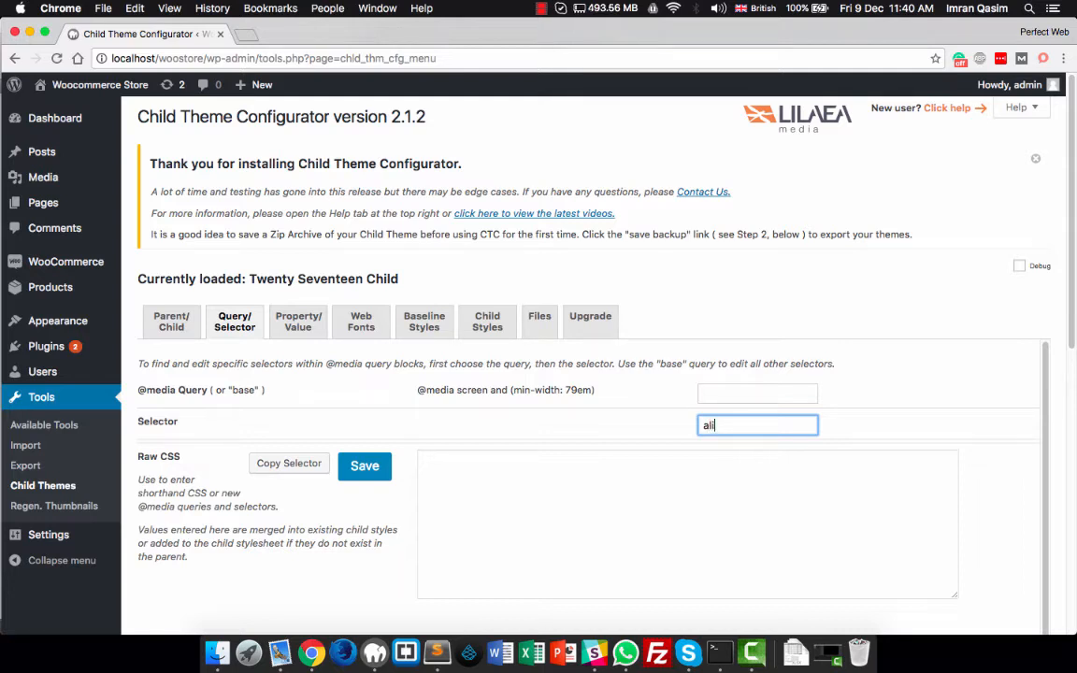
{"action": "type", "text": "align-center."}
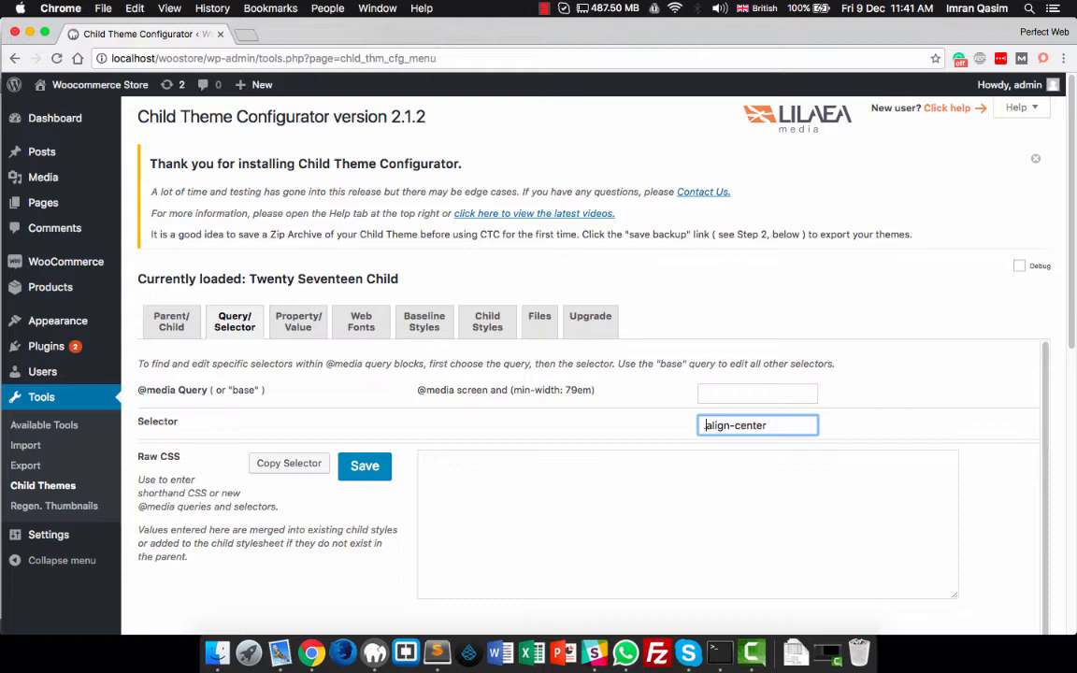
{"action": "key", "text": "super+a"}
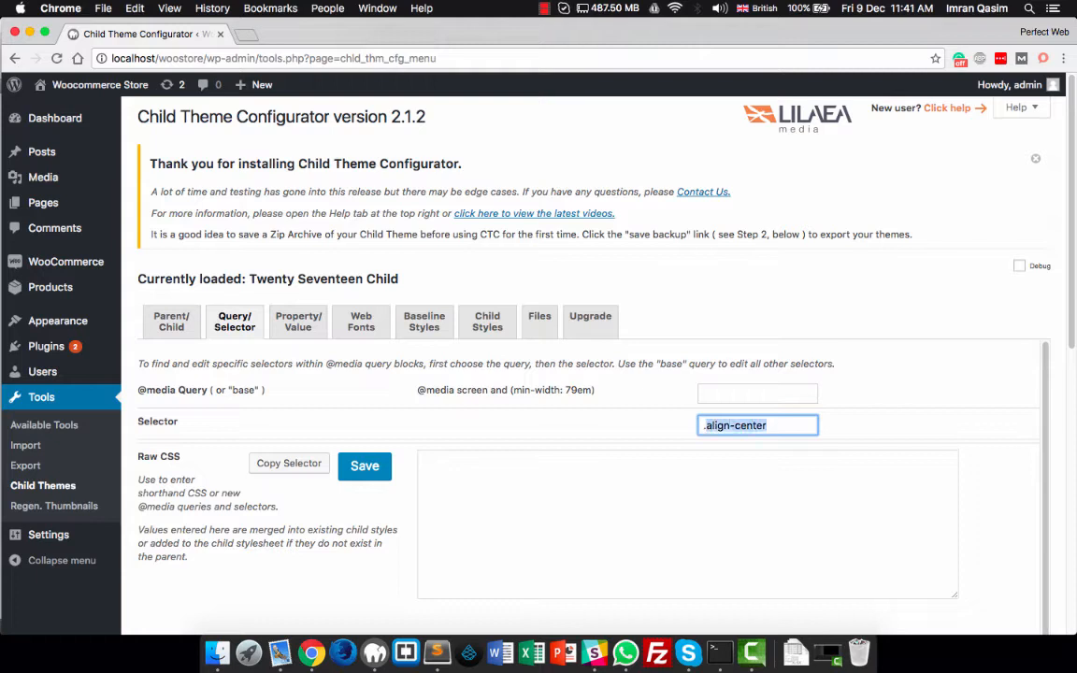
{"action": "key", "text": "BackSpace"}
{"action": "type", "text": "h3"}
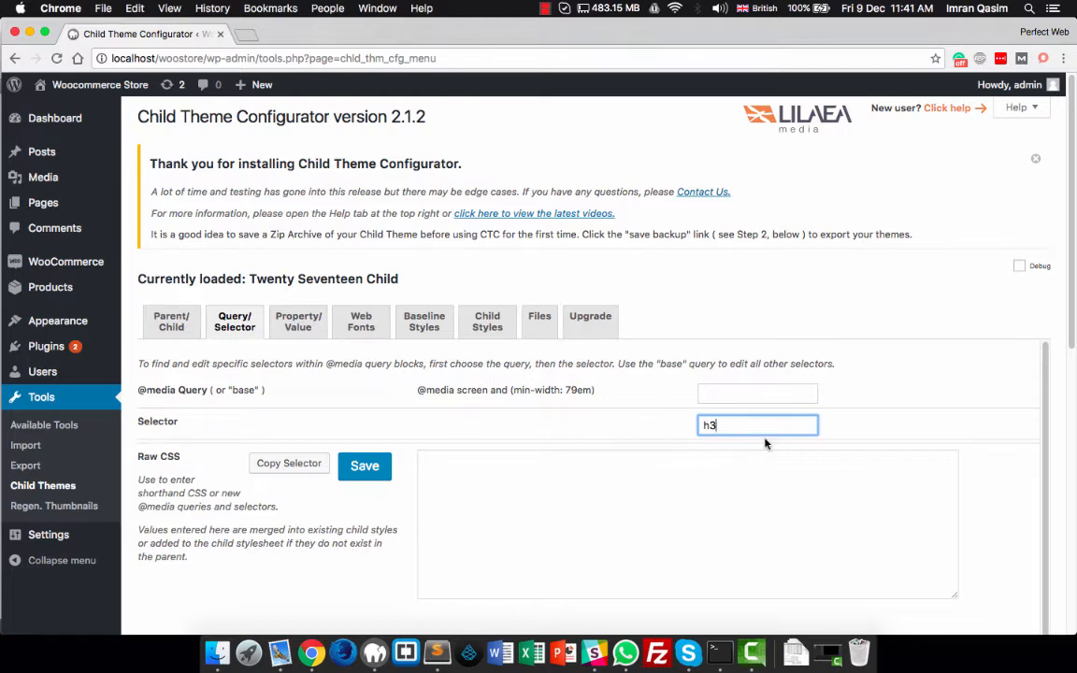
{"action": "left_click_drag", "start_coordinate": [767, 428], "coordinate": [668, 422]}
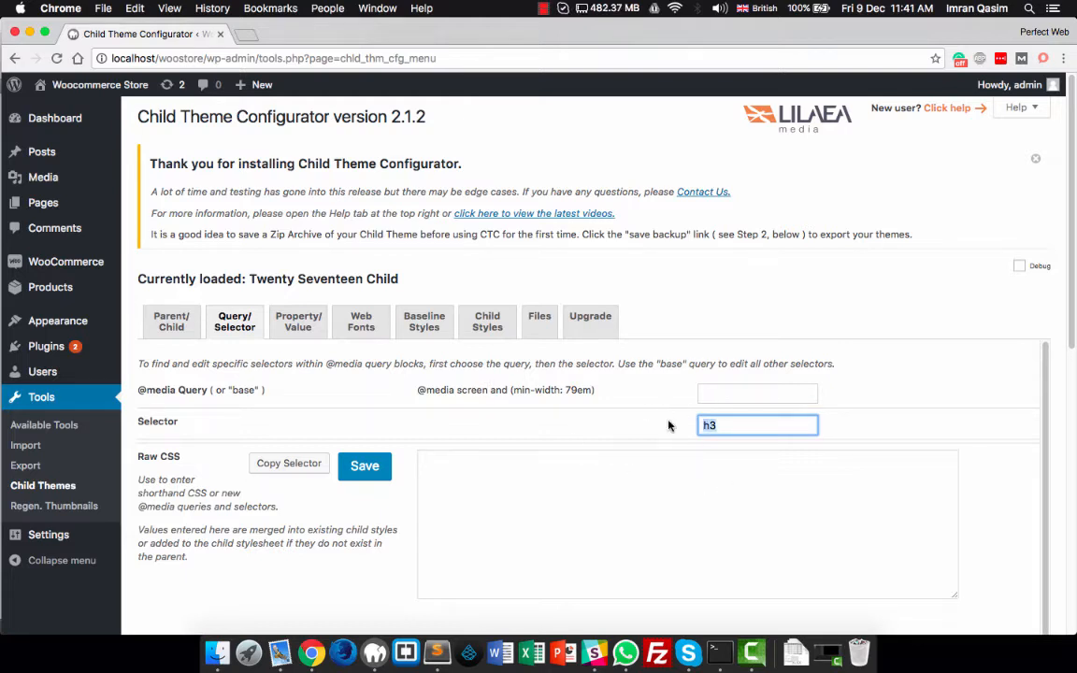
- Set the media query to base
{"action": "left_click_drag", "start_coordinate": [416, 390], "coordinate": [591, 394]}
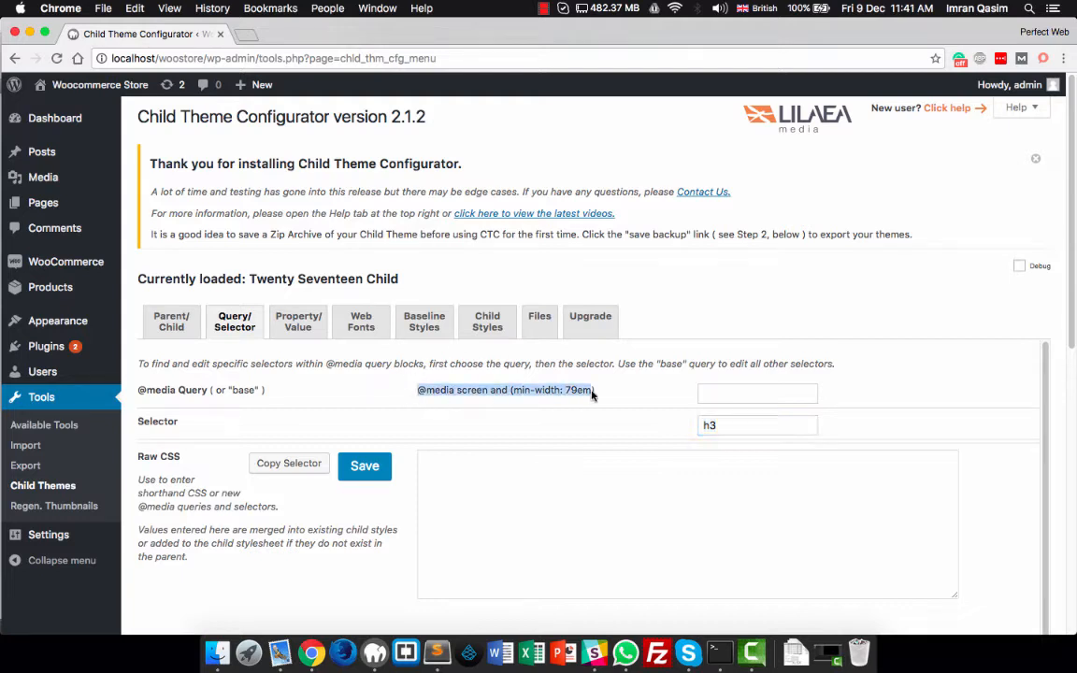
{"action": "left_click", "coordinate": [718, 392]}
{"action": "type", "text": "bas"}
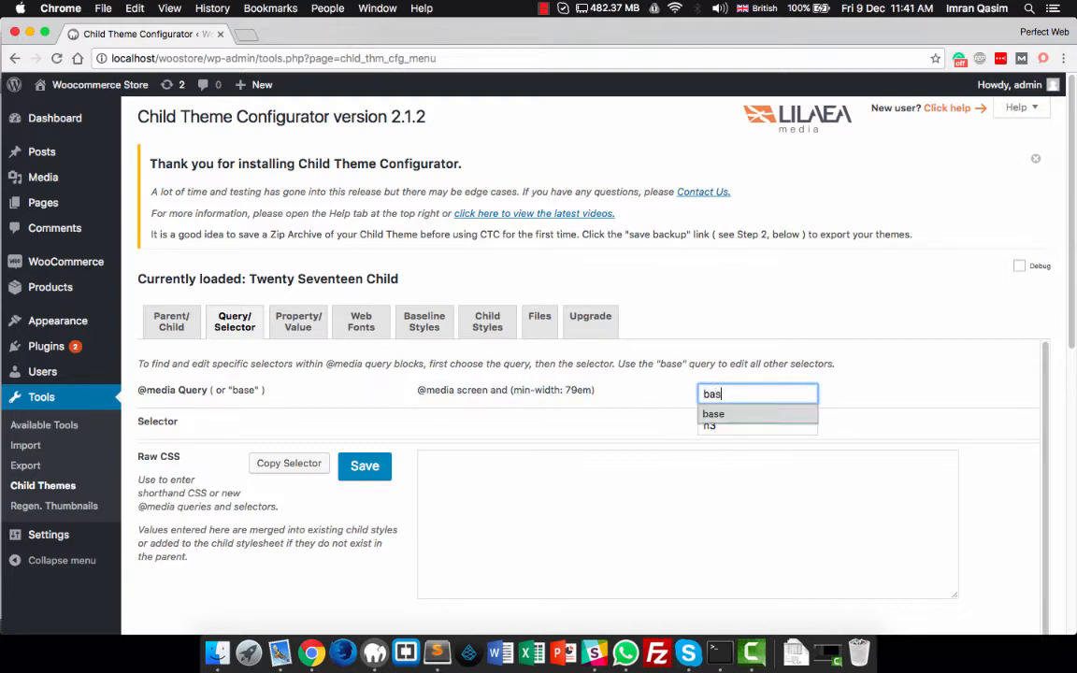
{"action": "left_click", "coordinate": [710, 412]}
- Search the base selectors for "h3" and for "align", and choose ".aligncenter" as the selector
{"action": "left_click", "coordinate": [729, 426]}
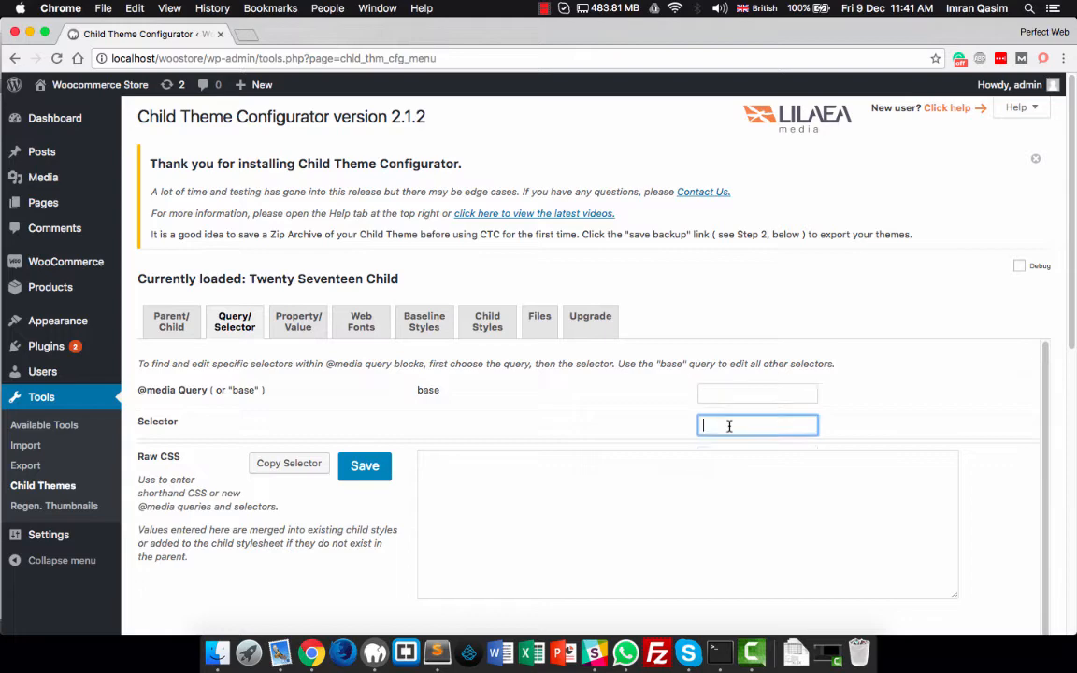
{"action": "scroll", "coordinate": [807, 506], "scroll_direction": "down", "scroll_amount": 5}
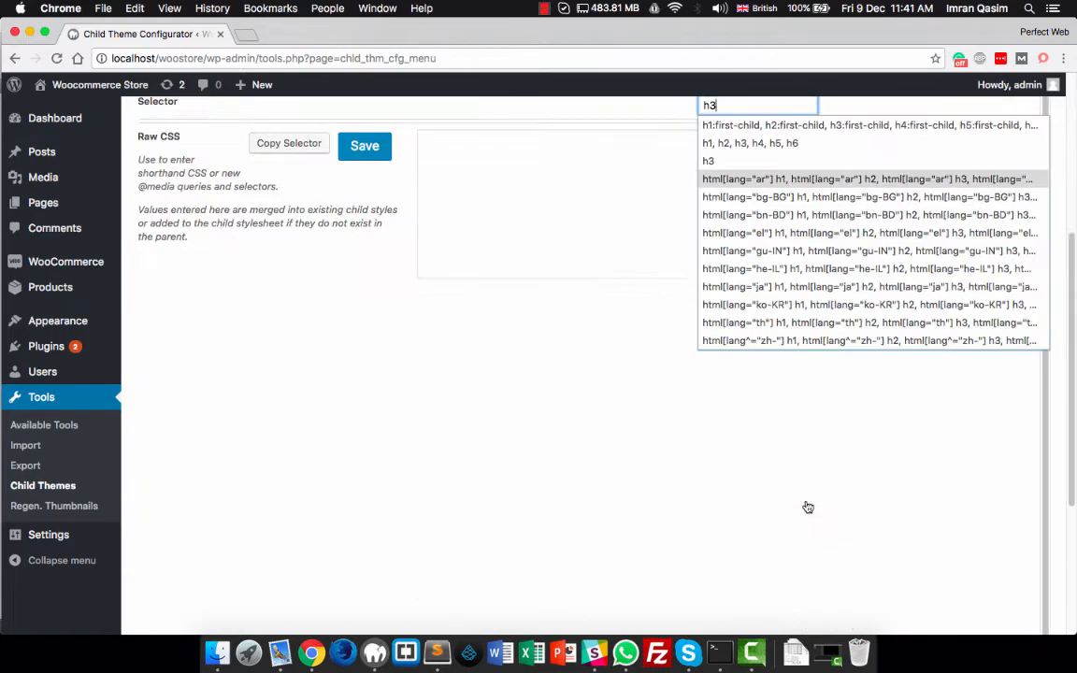
{"action": "scroll", "coordinate": [808, 505], "scroll_direction": "up", "scroll_amount": 3}
{"action": "left_click_drag", "start_coordinate": [737, 256], "coordinate": [685, 257]}
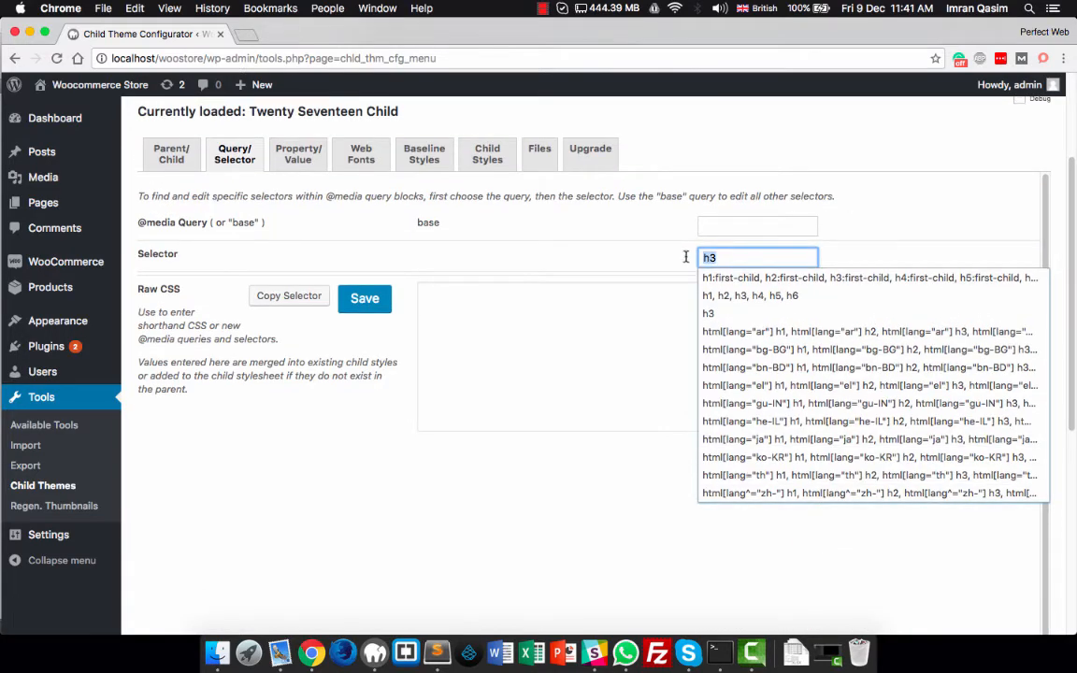
{"action": "type", "text": "alg"}
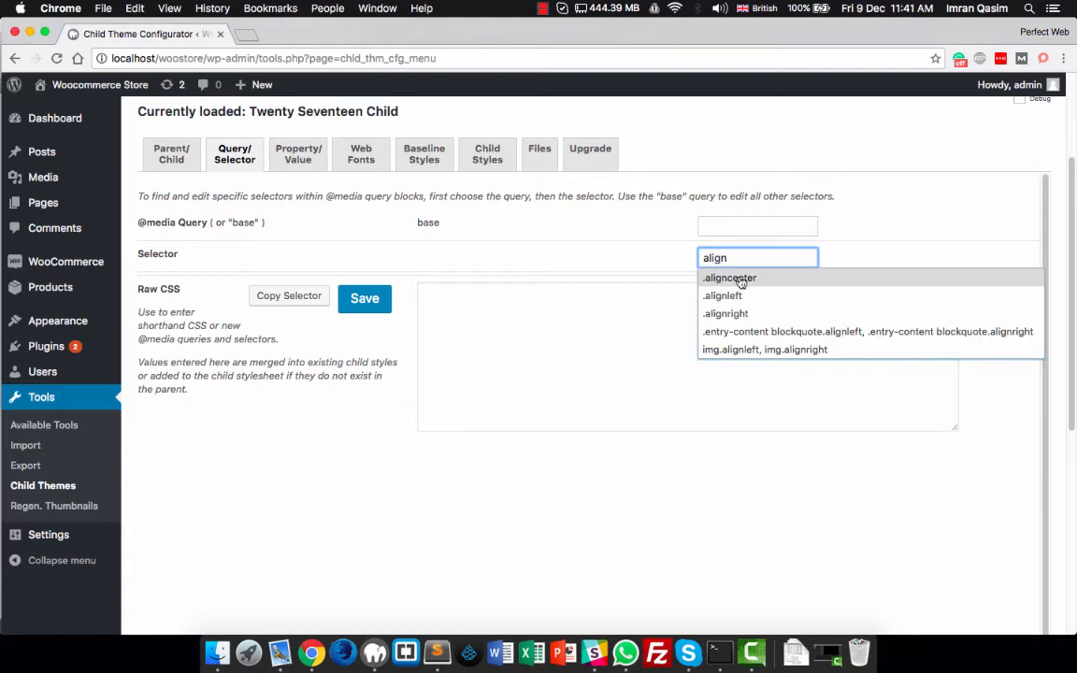
{"action": "left_click", "coordinate": [741, 280]}
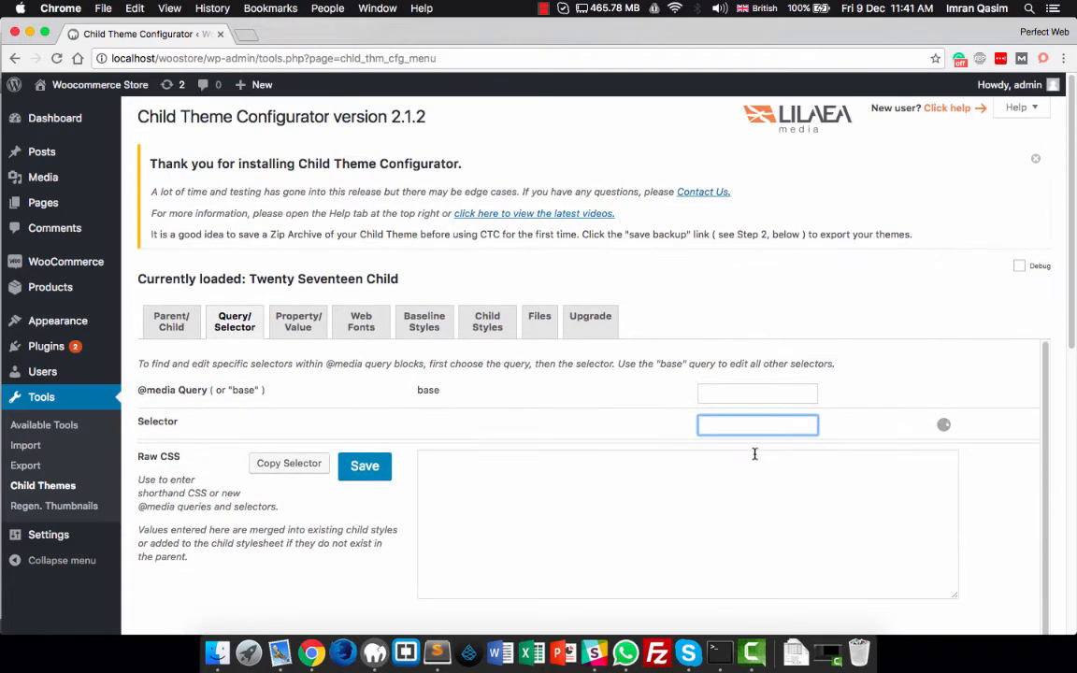
- Examine the properties, baseline values and child value fields of the .aligncenter selector, including margin-left and margin-right
{"action": "scroll", "coordinate": [897, 449], "scroll_direction": "down", "scroll_amount": 2}
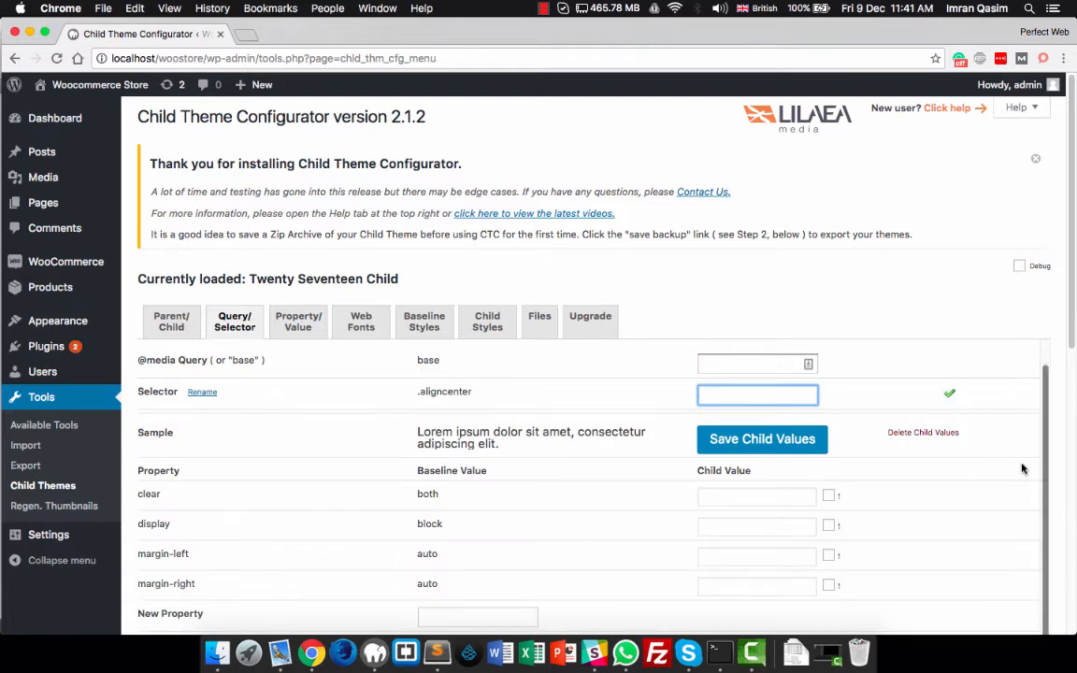
{"action": "scroll", "coordinate": [1022, 467], "scroll_direction": "down", "scroll_amount": 3}
{"action": "scroll", "coordinate": [1022, 459], "scroll_direction": "up", "scroll_amount": 2}
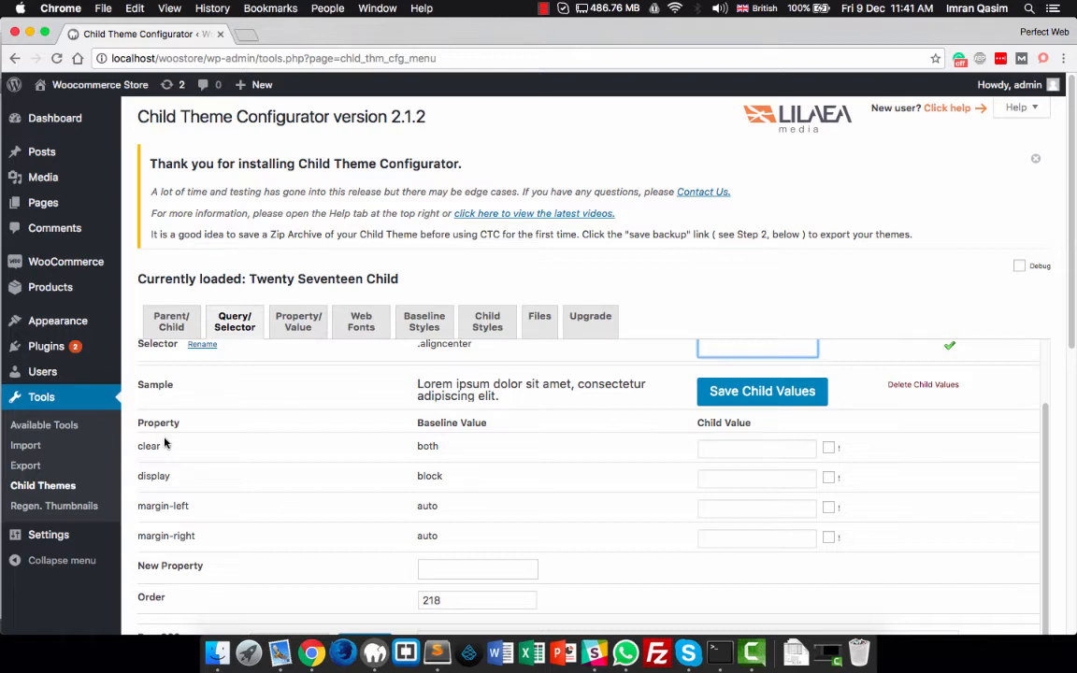
{"action": "scroll", "coordinate": [164, 443], "scroll_direction": "up", "scroll_amount": 1}
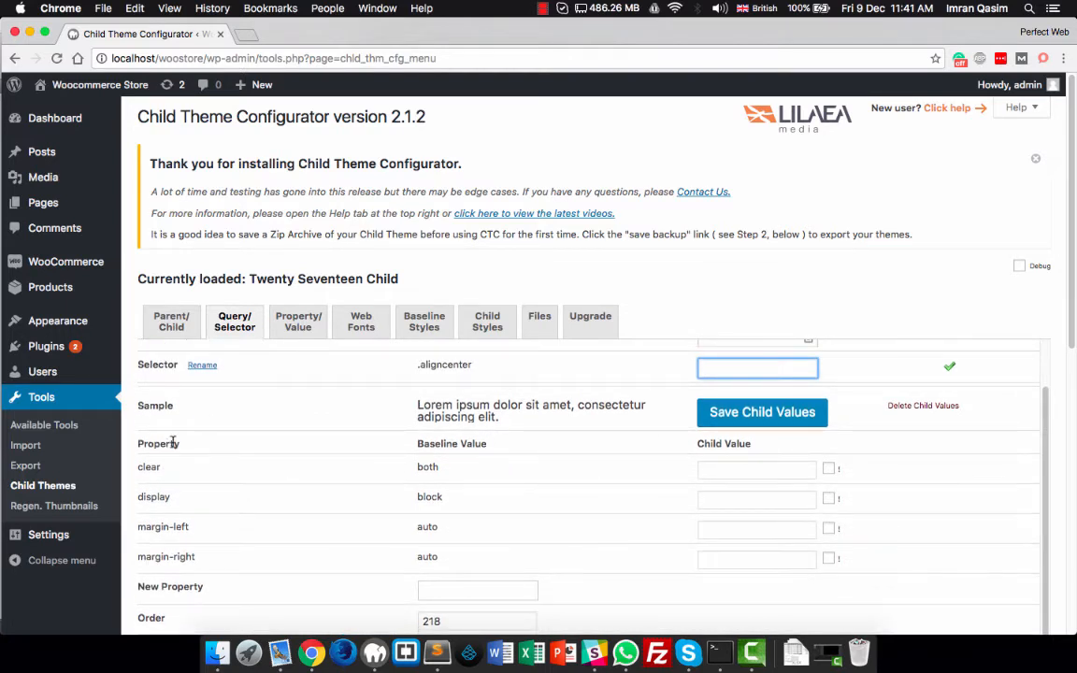
{"action": "left_click_drag", "start_coordinate": [144, 443], "coordinate": [205, 445]}
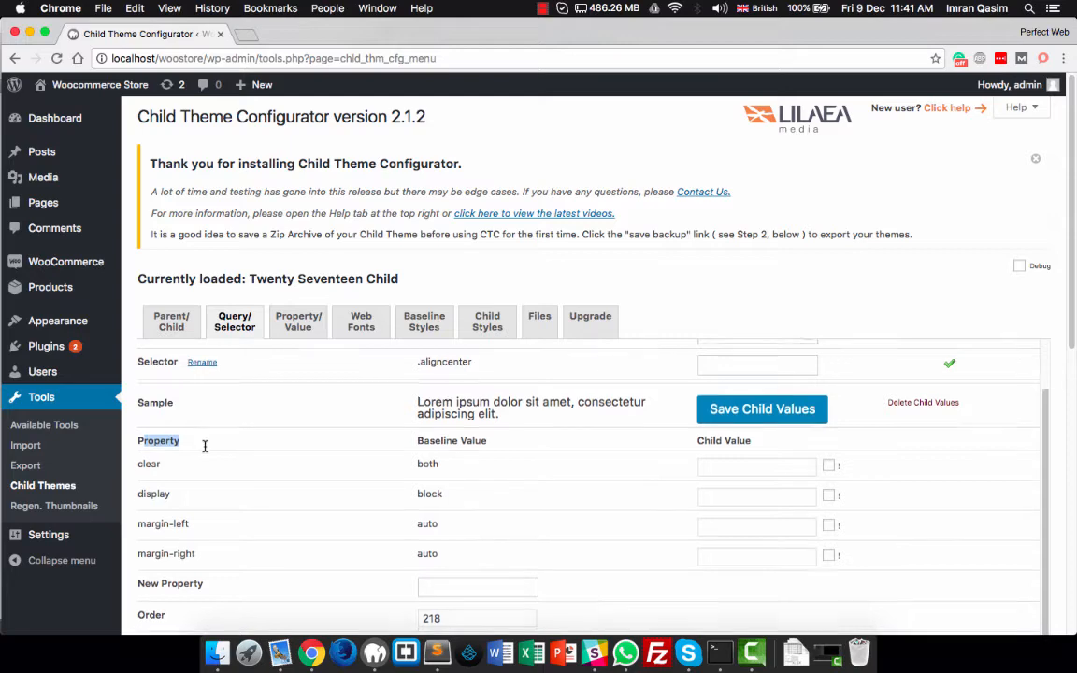
{"action": "scroll", "coordinate": [205, 445], "scroll_direction": "down", "scroll_amount": 3}
{"action": "scroll", "coordinate": [159, 433], "scroll_direction": "up", "scroll_amount": 2}
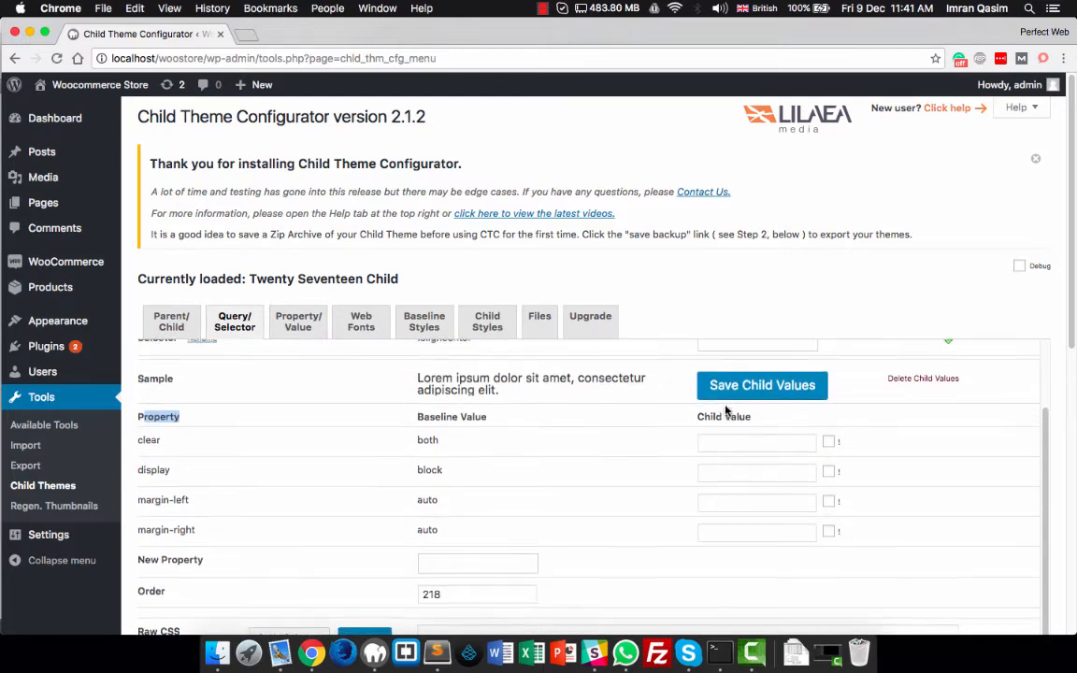
{"action": "scroll", "coordinate": [720, 408], "scroll_direction": "up", "scroll_amount": 3}
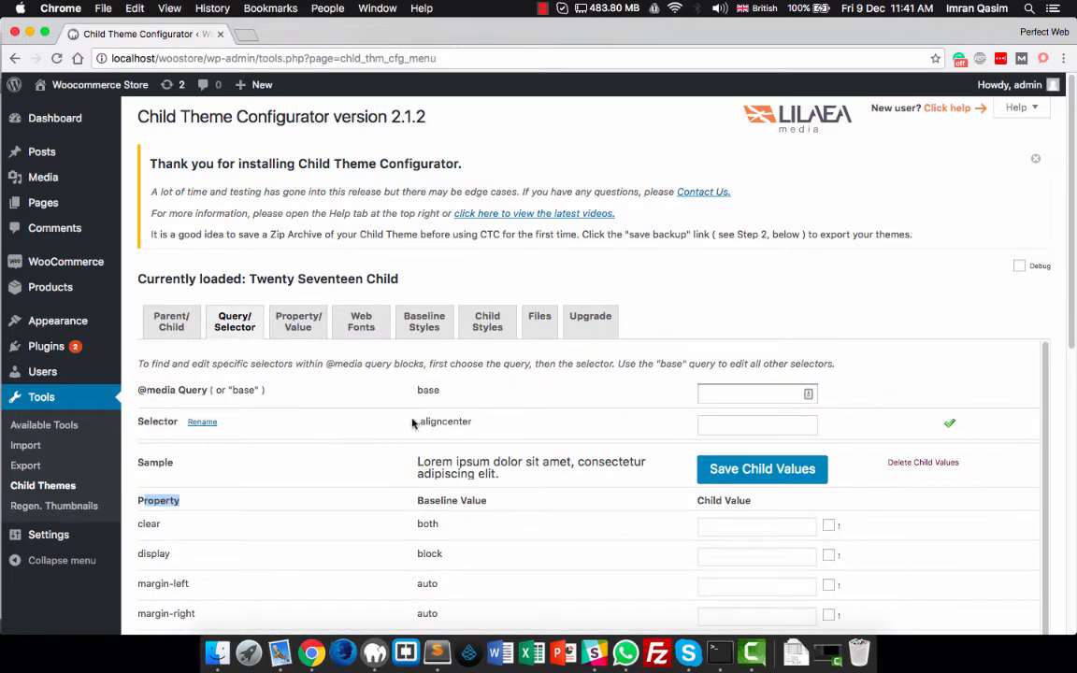
{"action": "left_click_drag", "start_coordinate": [412, 423], "coordinate": [472, 422]}
{"action": "scroll", "coordinate": [481, 425], "scroll_direction": "down", "scroll_amount": 3}
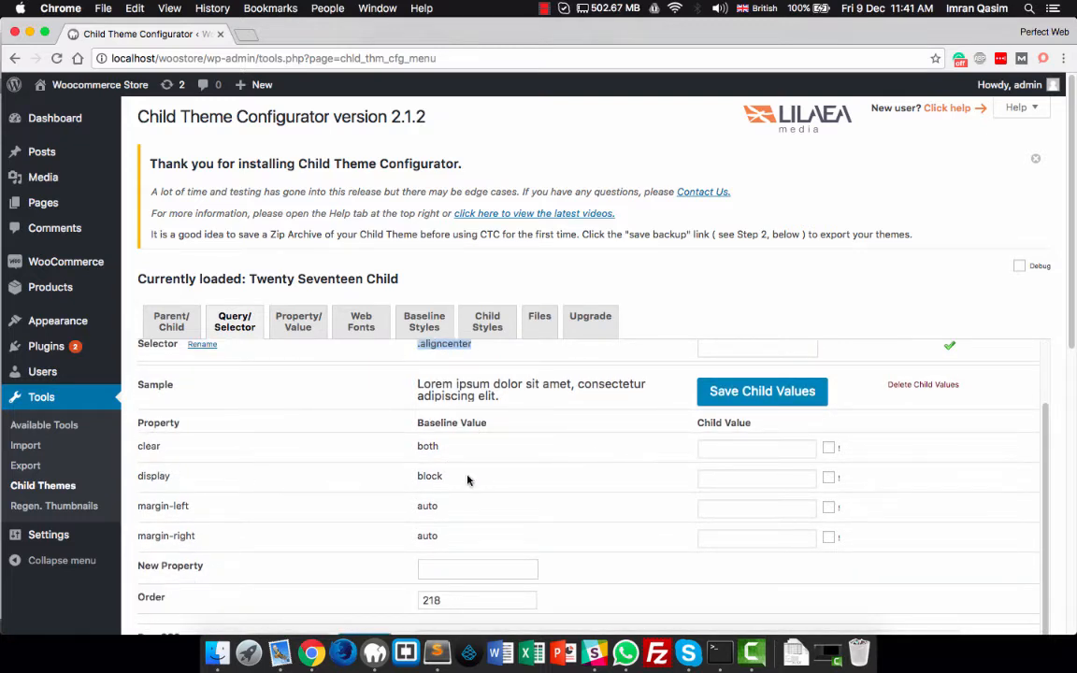
{"action": "left_click_drag", "start_coordinate": [139, 505], "coordinate": [211, 505]}
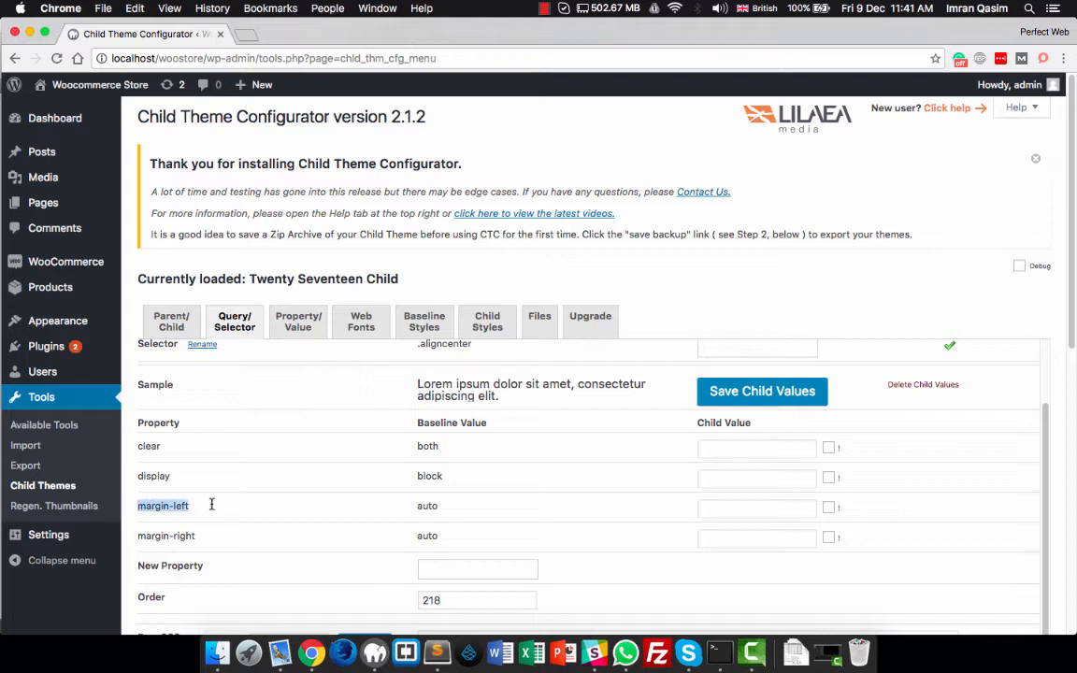
{"action": "left_click_drag", "start_coordinate": [131, 538], "coordinate": [270, 538]}
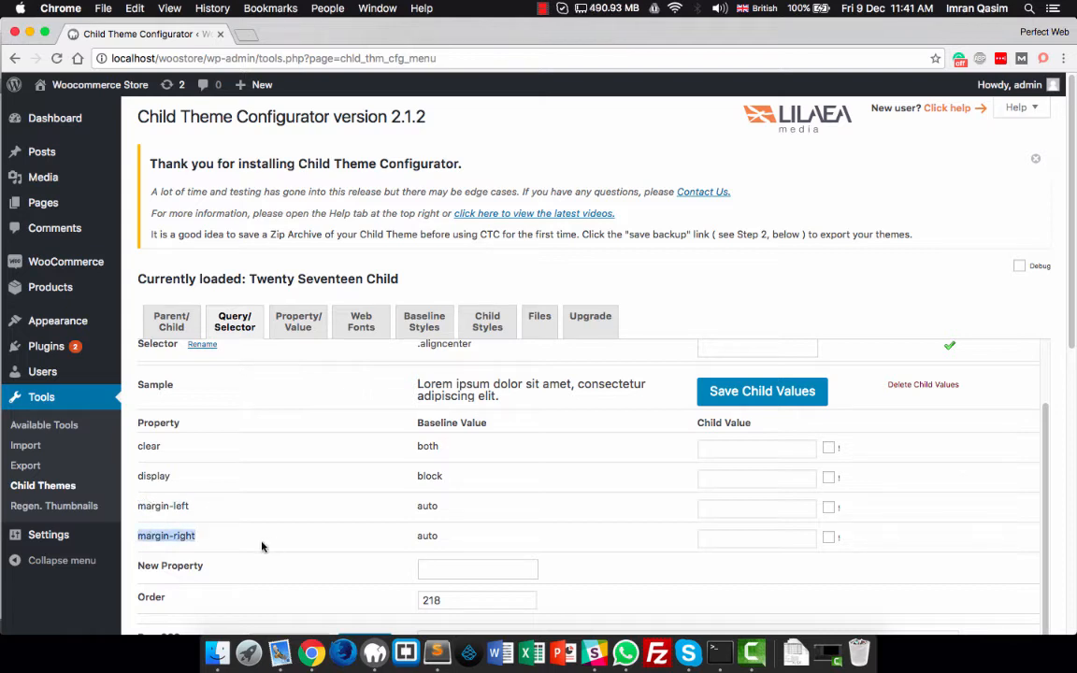
{"action": "scroll", "coordinate": [249, 541], "scroll_direction": "down", "scroll_amount": 1}
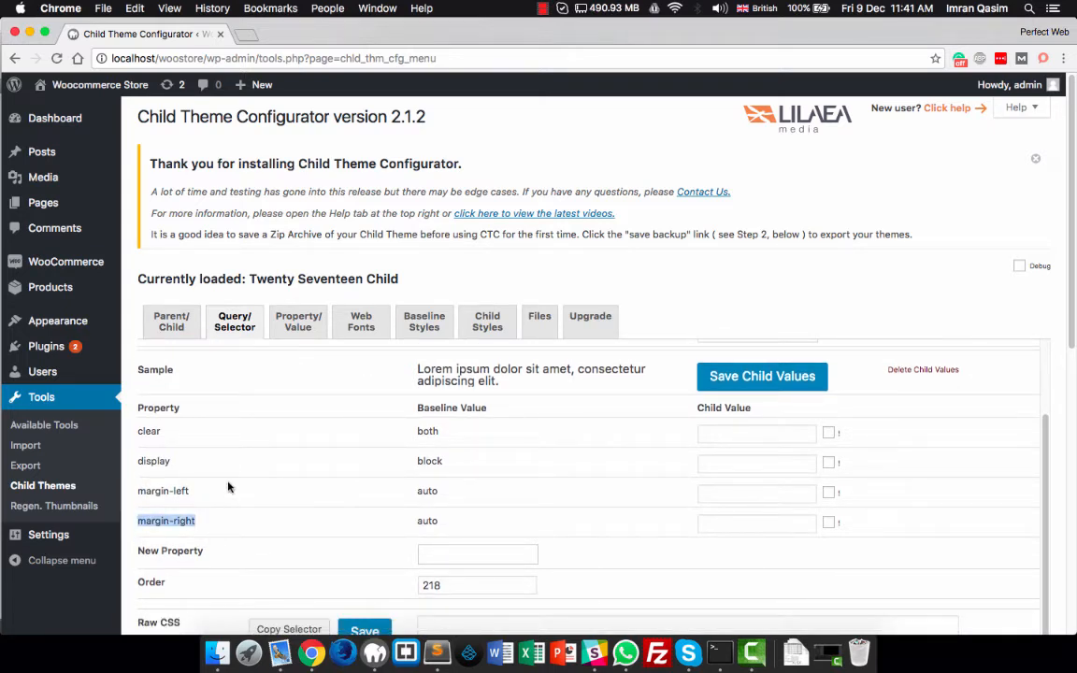
{"action": "scroll", "coordinate": [387, 448], "scroll_direction": "up", "scroll_amount": 1}
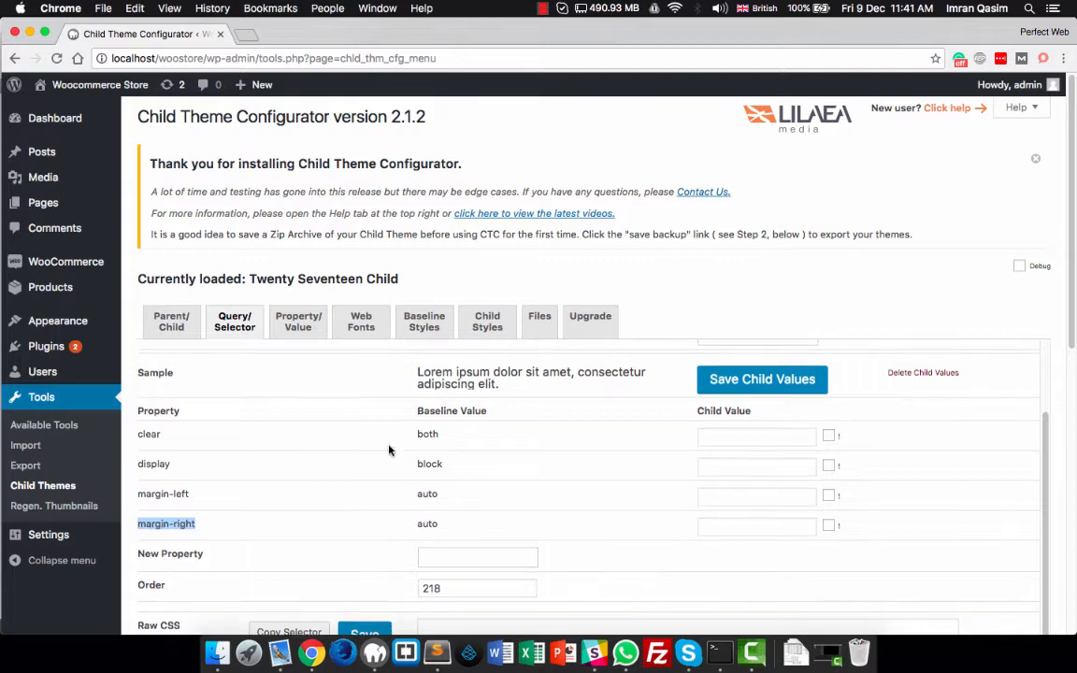
- Set the child value of the clear property to none, mark it as important and save the child values
{"action": "left_click", "coordinate": [733, 441]}
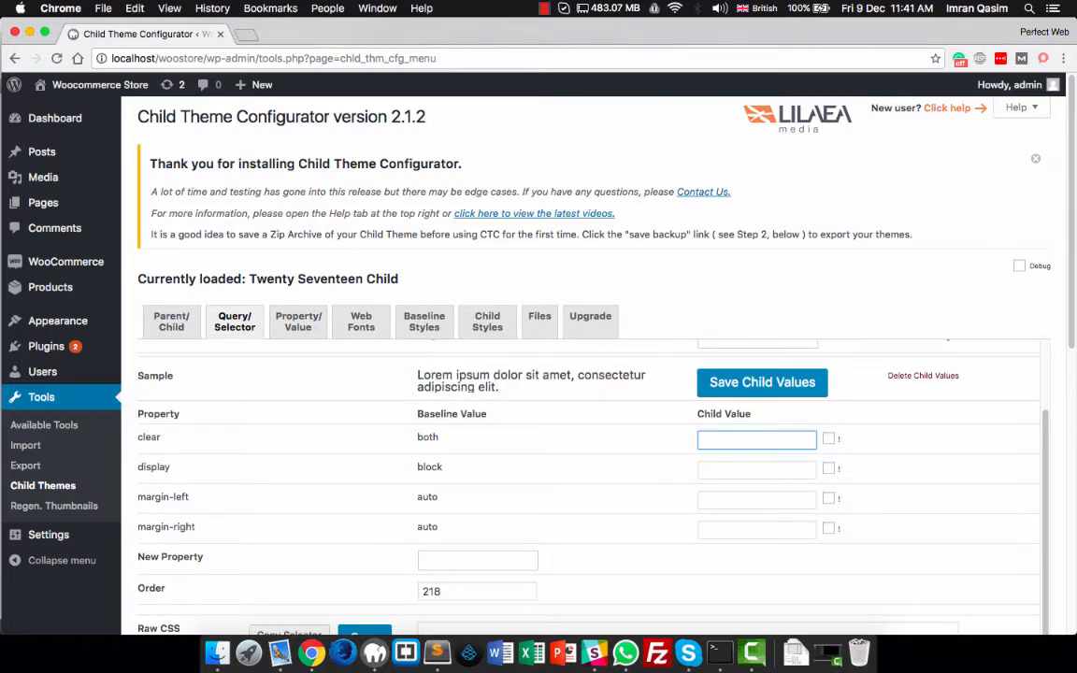
{"action": "type", "text": "none"}
{"action": "left_click", "coordinate": [828, 439]}
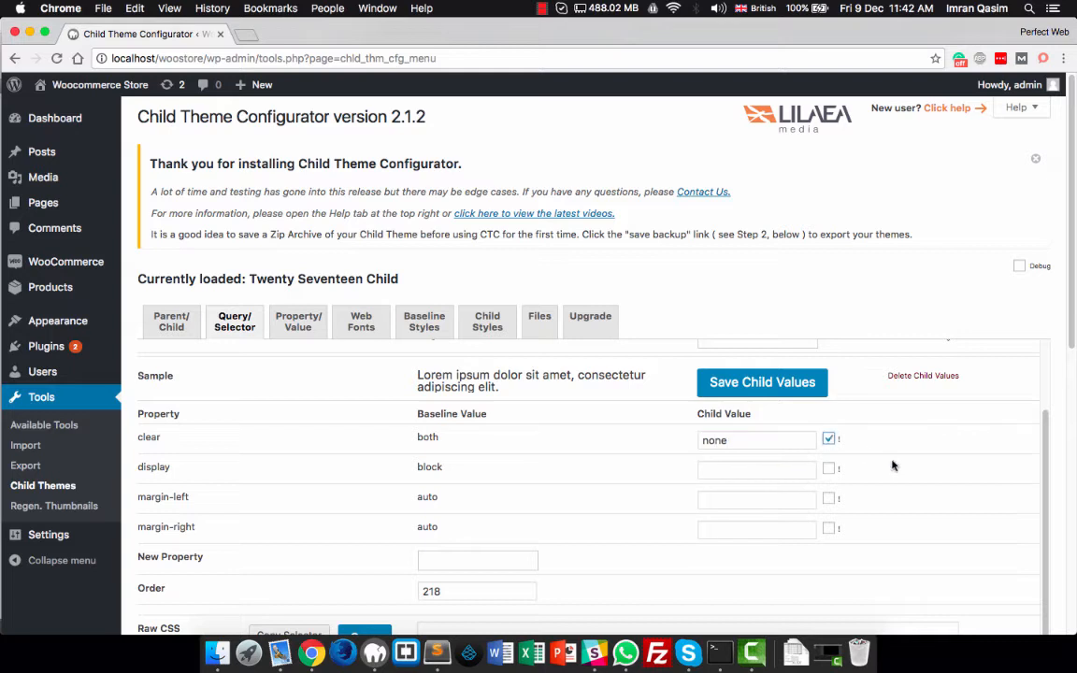
{"action": "left_click", "coordinate": [751, 383]}
- Switch to Sublime Text and check the .aligncenter rule in the child theme's style.css
{"action": "left_click", "coordinate": [435, 653]}
{"action": "left_click", "coordinate": [58, 115]}
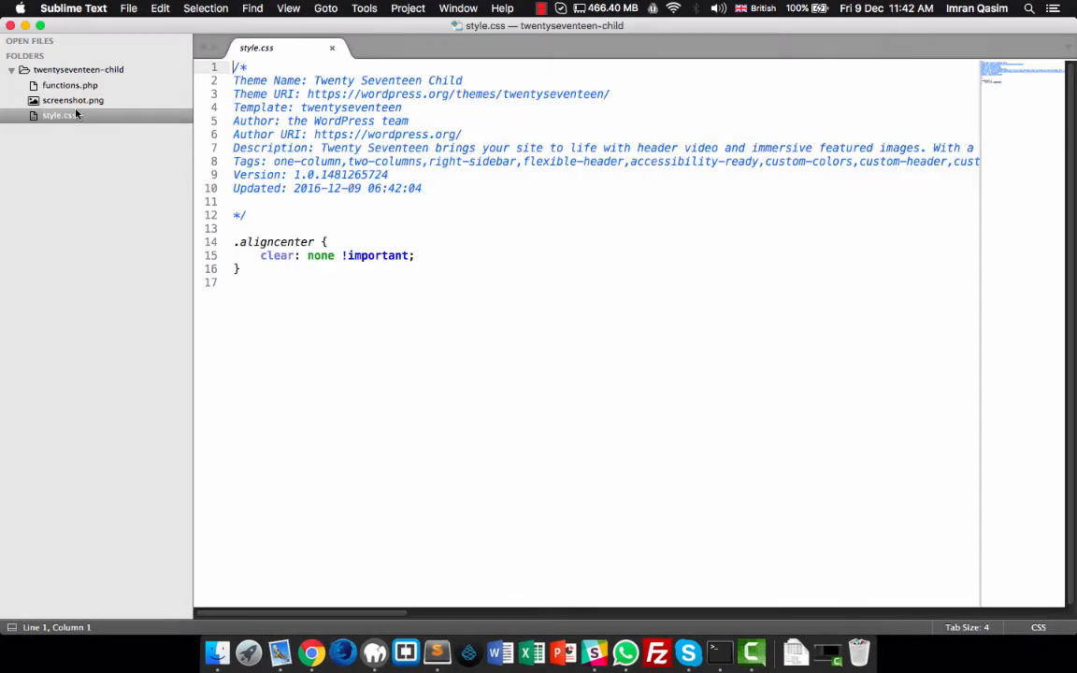
{"action": "left_click_drag", "start_coordinate": [241, 269], "coordinate": [233, 242]}
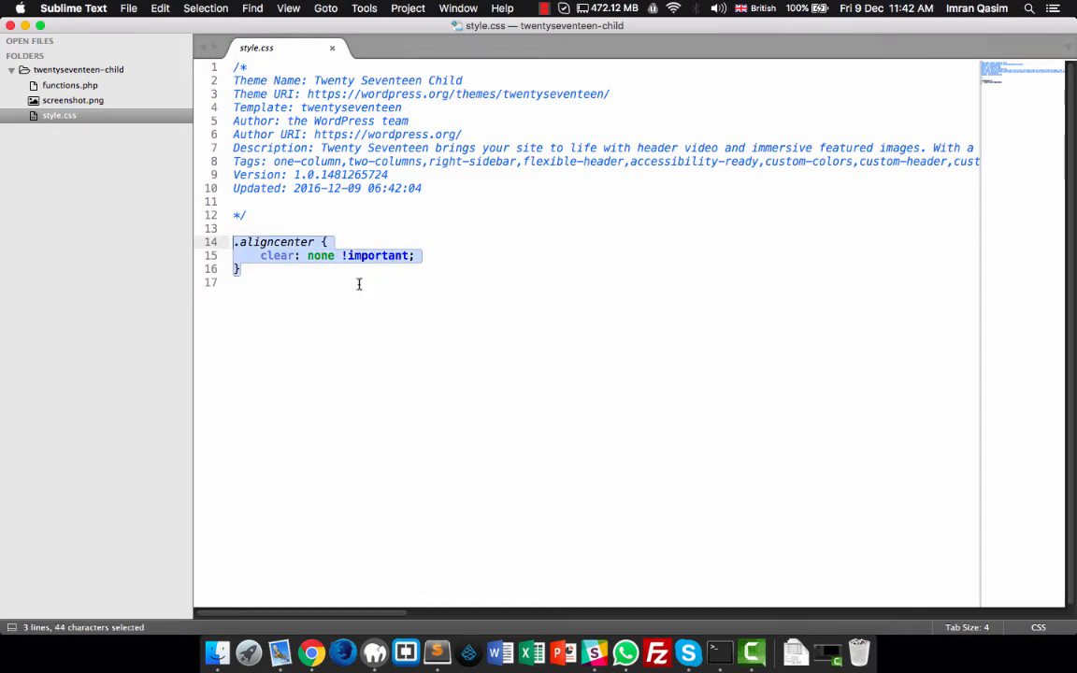
- Switch back to Chrome, delete the .aligncenter child values, and check style.css in Sublime Text
{"action": "left_click", "coordinate": [312, 653]}
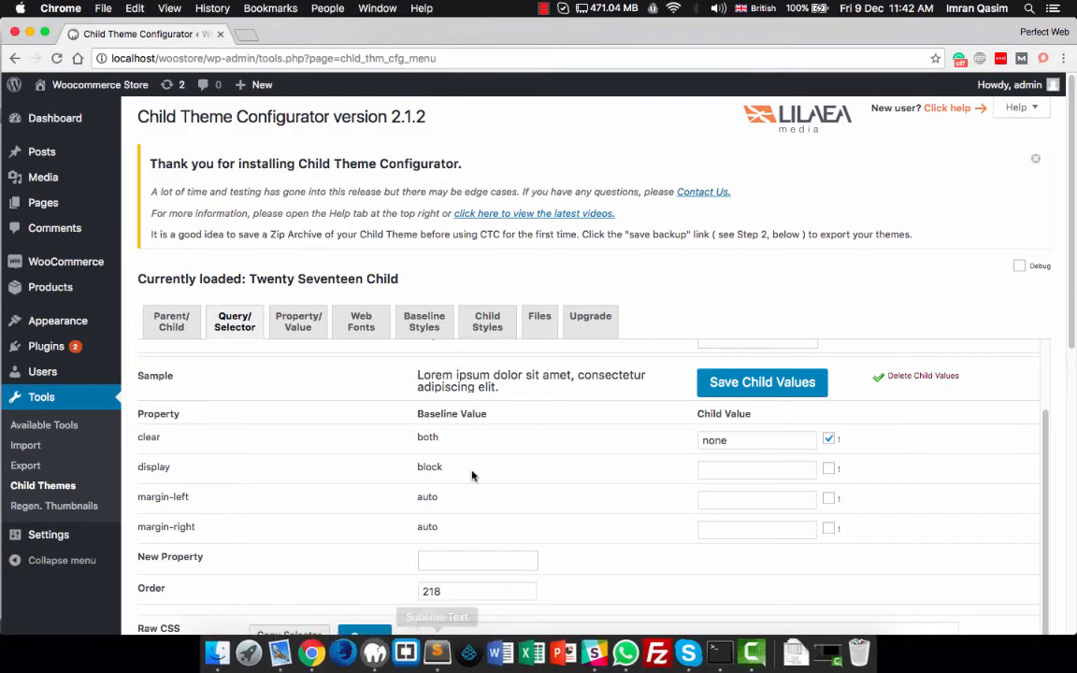
{"action": "double_click", "coordinate": [426, 436]}
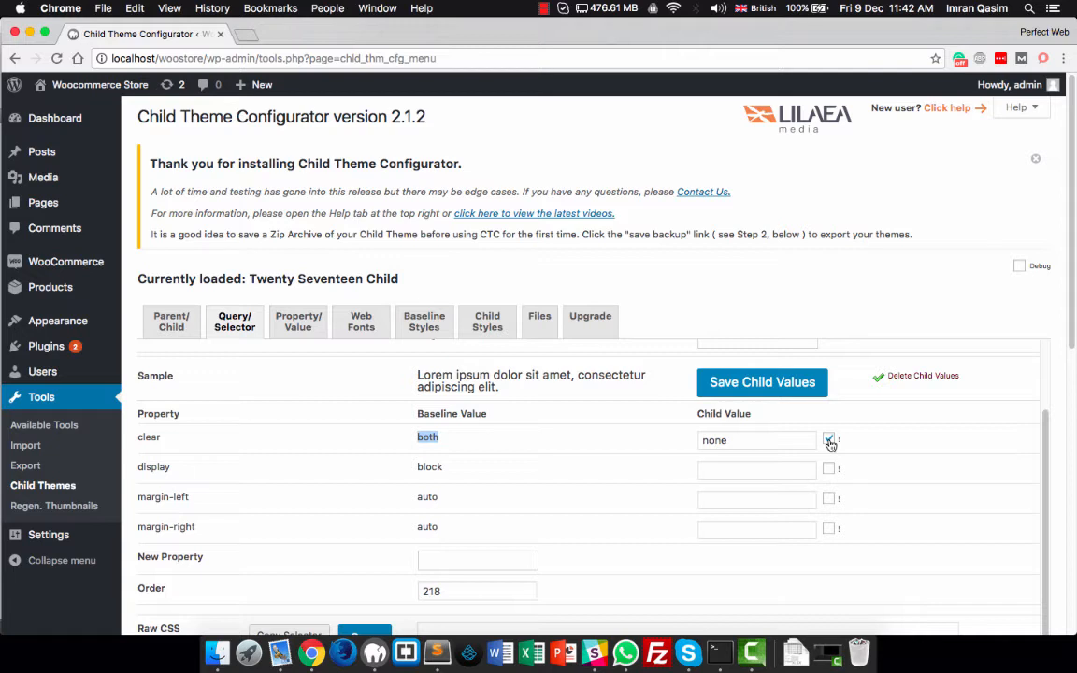
{"action": "left_click", "coordinate": [925, 377]}
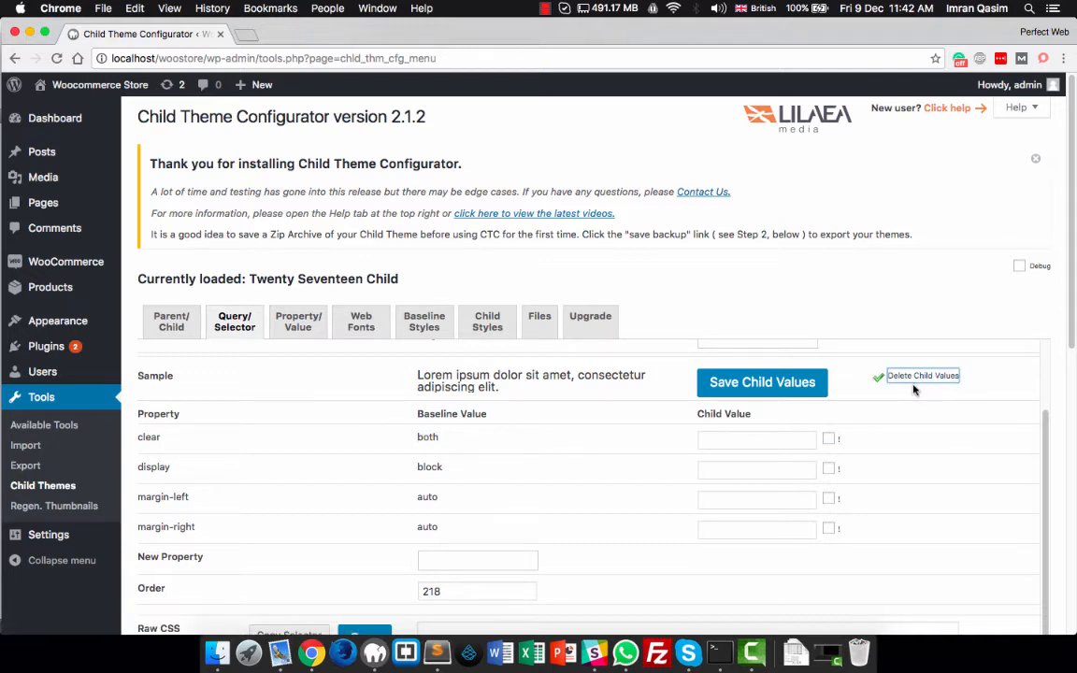
{"action": "left_click", "coordinate": [436, 651]}
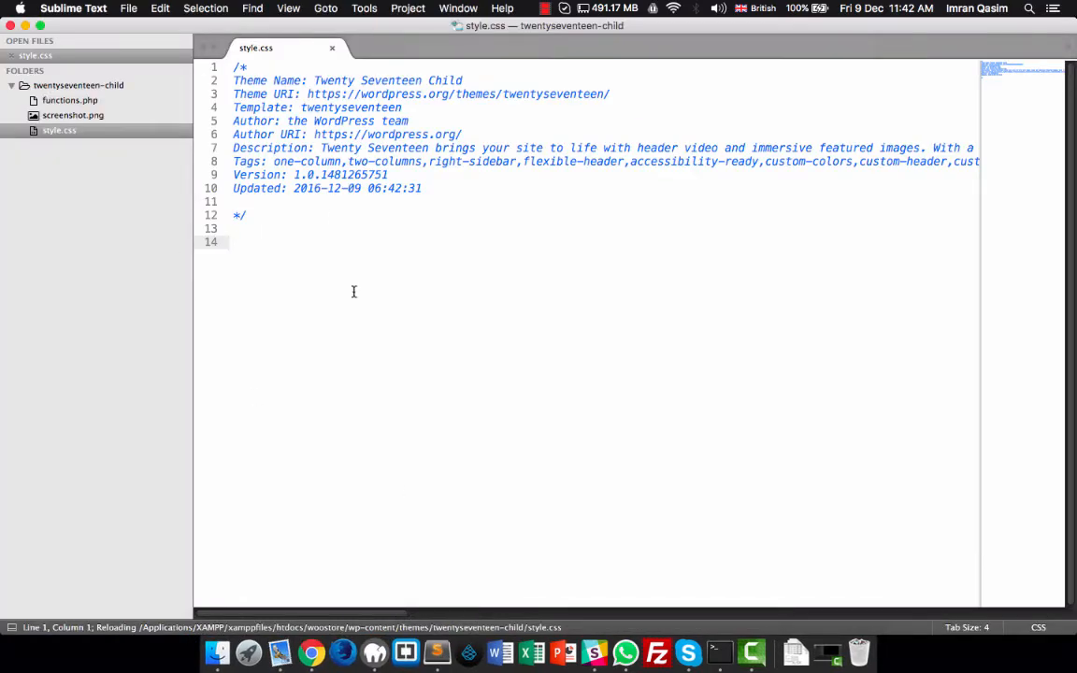
- Return to Chrome, open the configurator's Property/Value section and look up "h3" as a property, comparing with the Query/Selector section
{"action": "left_click", "coordinate": [312, 651]}
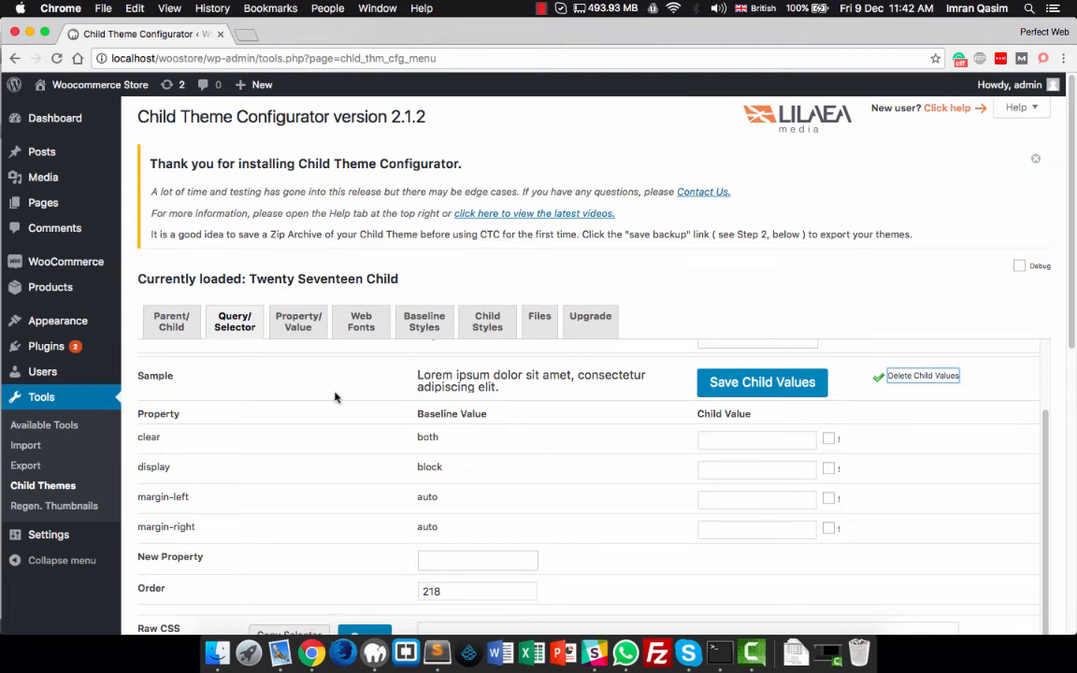
{"action": "left_click", "coordinate": [296, 327]}
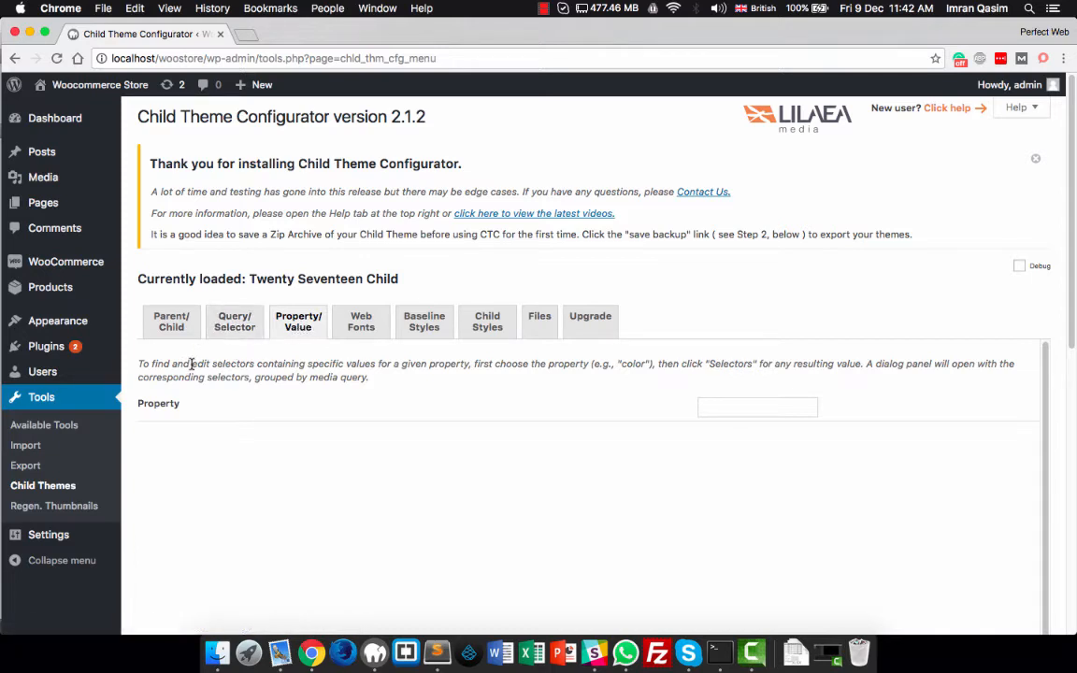
{"action": "left_click", "coordinate": [754, 405]}
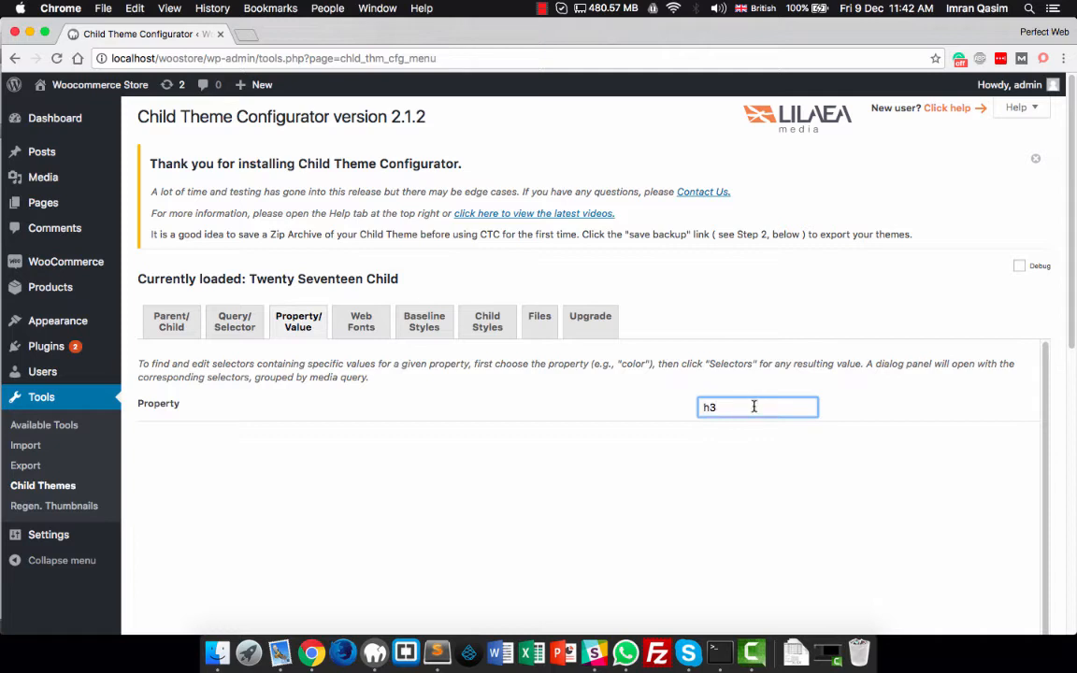
{"action": "double_click", "coordinate": [759, 405]}
{"action": "left_click", "coordinate": [241, 323]}
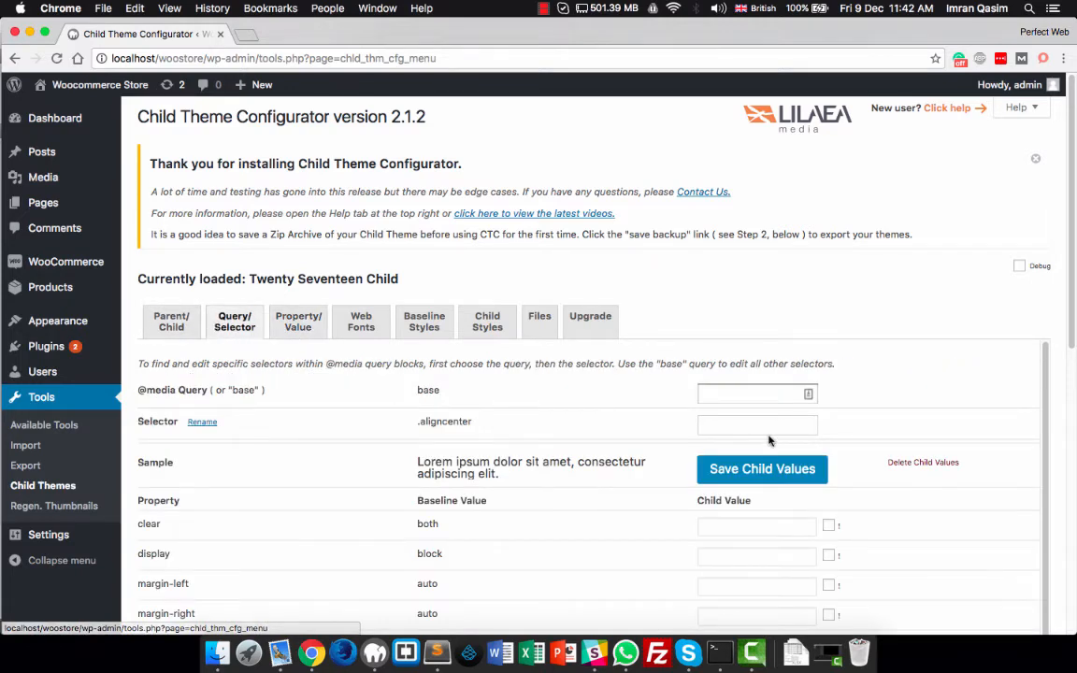
{"action": "left_click", "coordinate": [300, 323]}
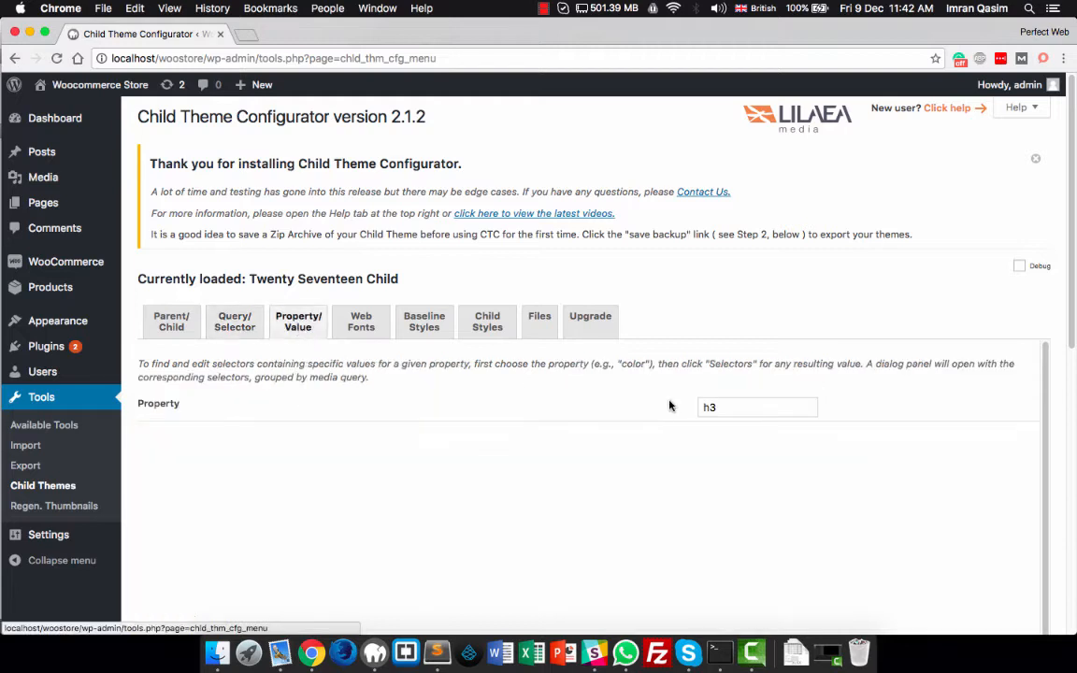
- Search the properties for "width", choose max-width and examine its values and sample texts
{"action": "double_click", "coordinate": [733, 408]}
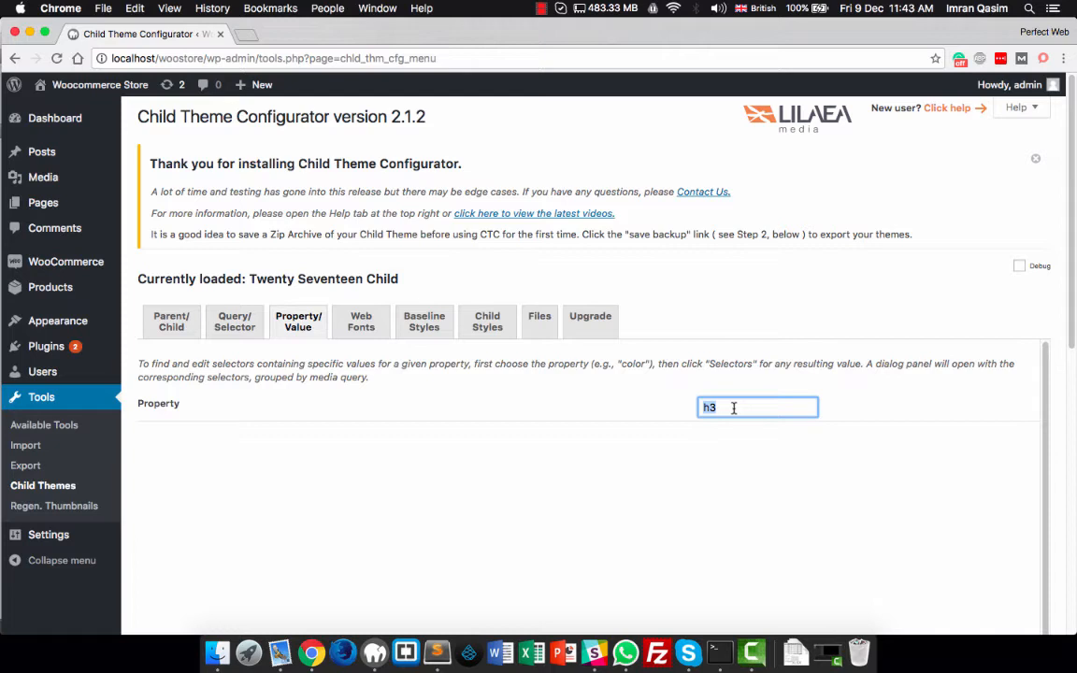
{"action": "type", "text": "widt"}
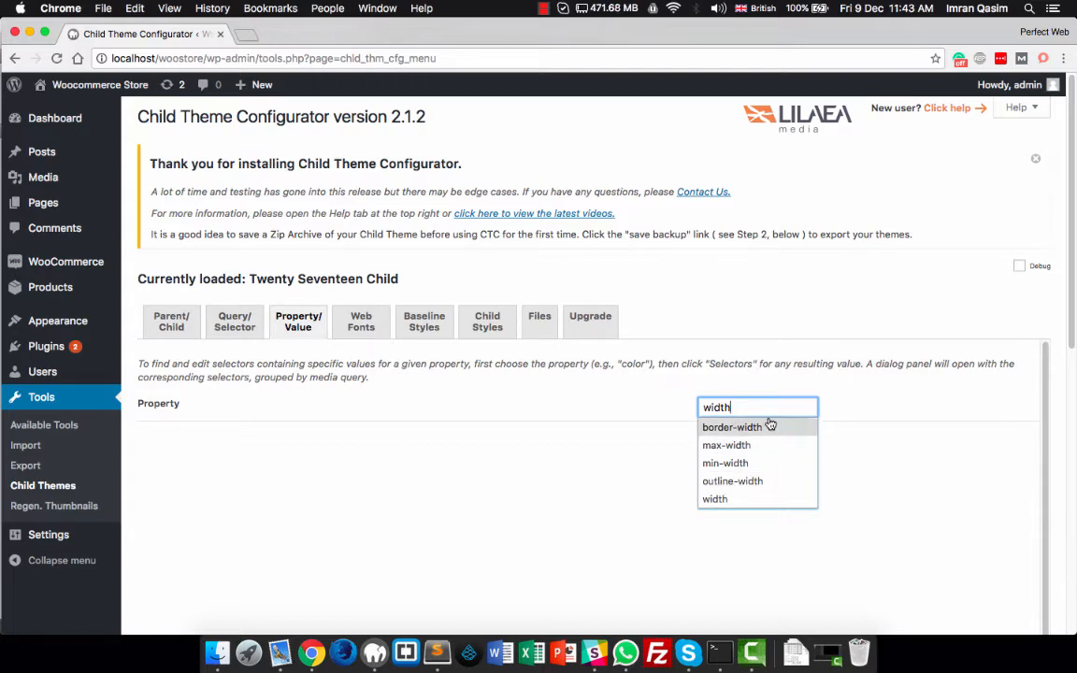
{"action": "left_click", "coordinate": [727, 445]}
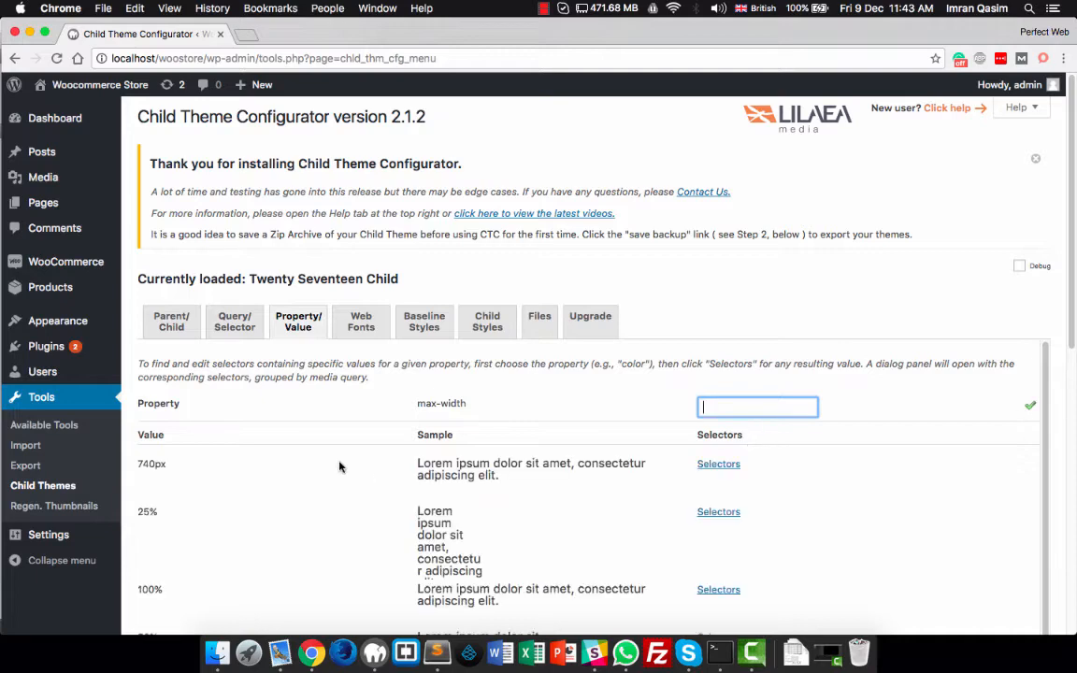
{"action": "scroll", "coordinate": [339, 465], "scroll_direction": "down", "scroll_amount": 5}
{"action": "scroll", "coordinate": [339, 464], "scroll_direction": "down", "scroll_amount": 3}
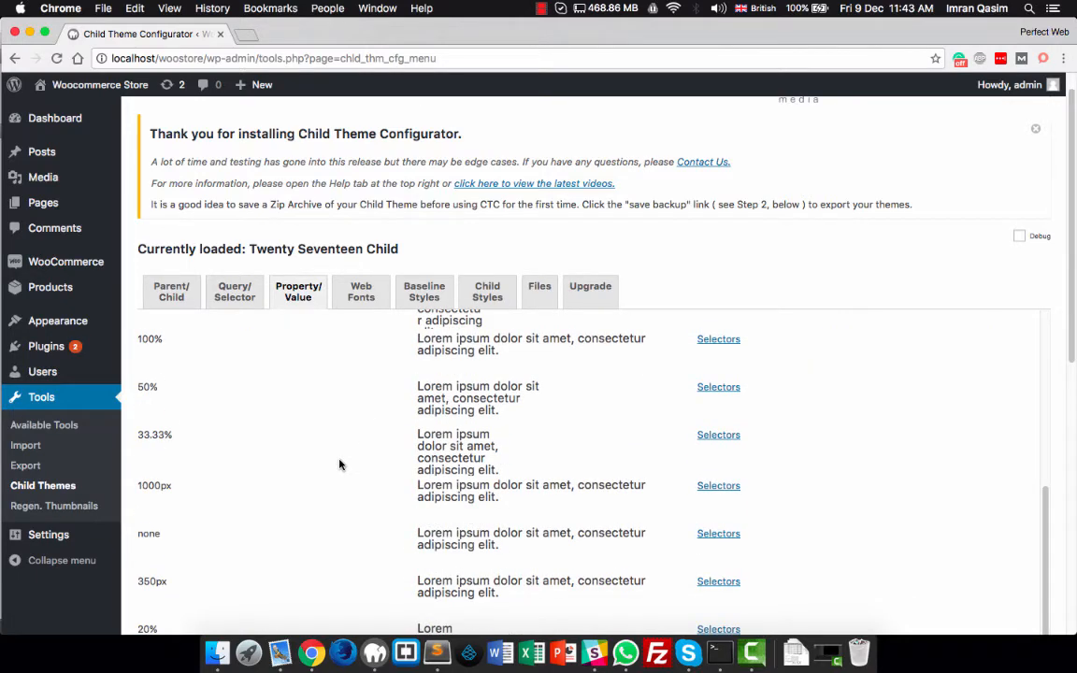
{"action": "scroll", "coordinate": [339, 464], "scroll_direction": "up", "scroll_amount": 5}
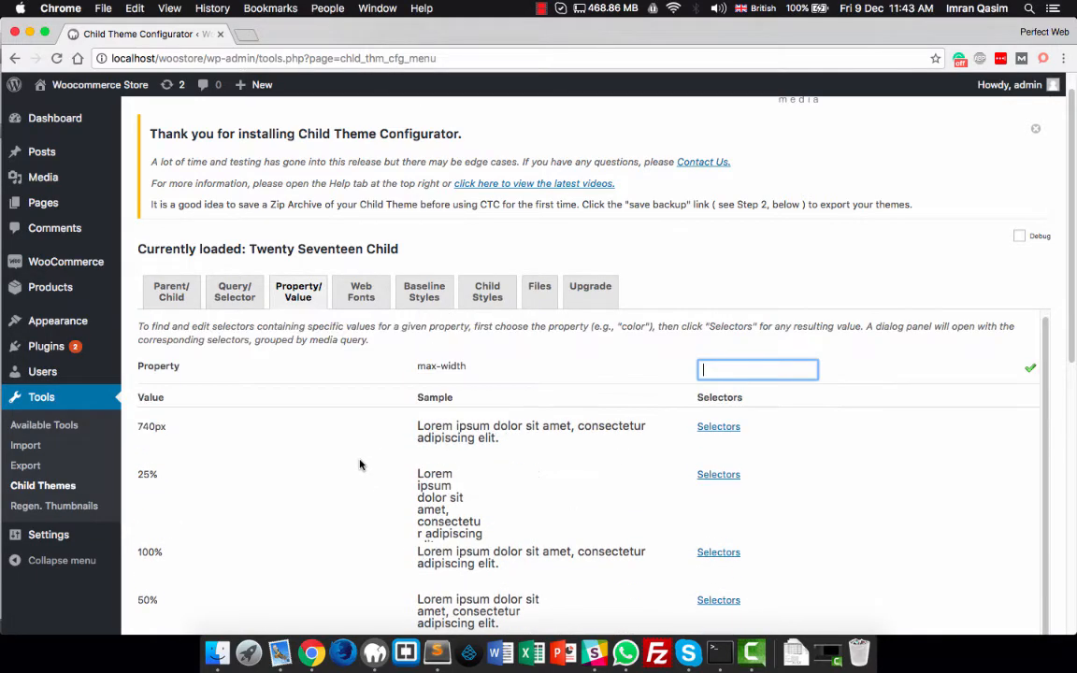
{"action": "left_click_drag", "start_coordinate": [417, 427], "coordinate": [502, 441]}
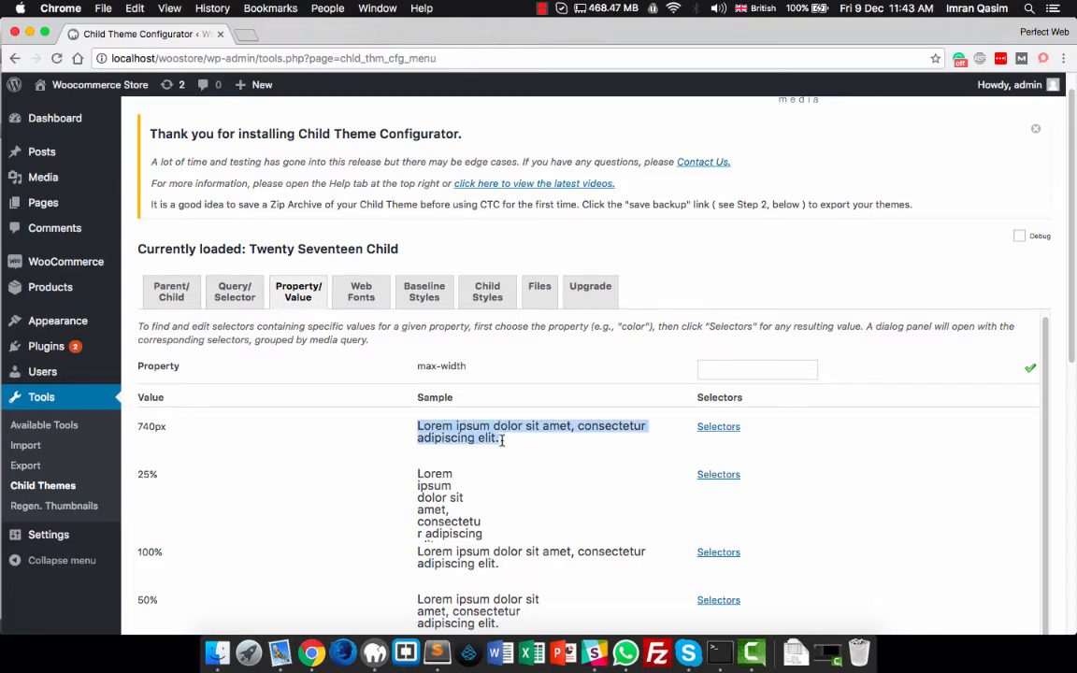
- Examine the selectors that use the 740px max-width value and close their list
{"action": "left_click", "coordinate": [718, 427]}
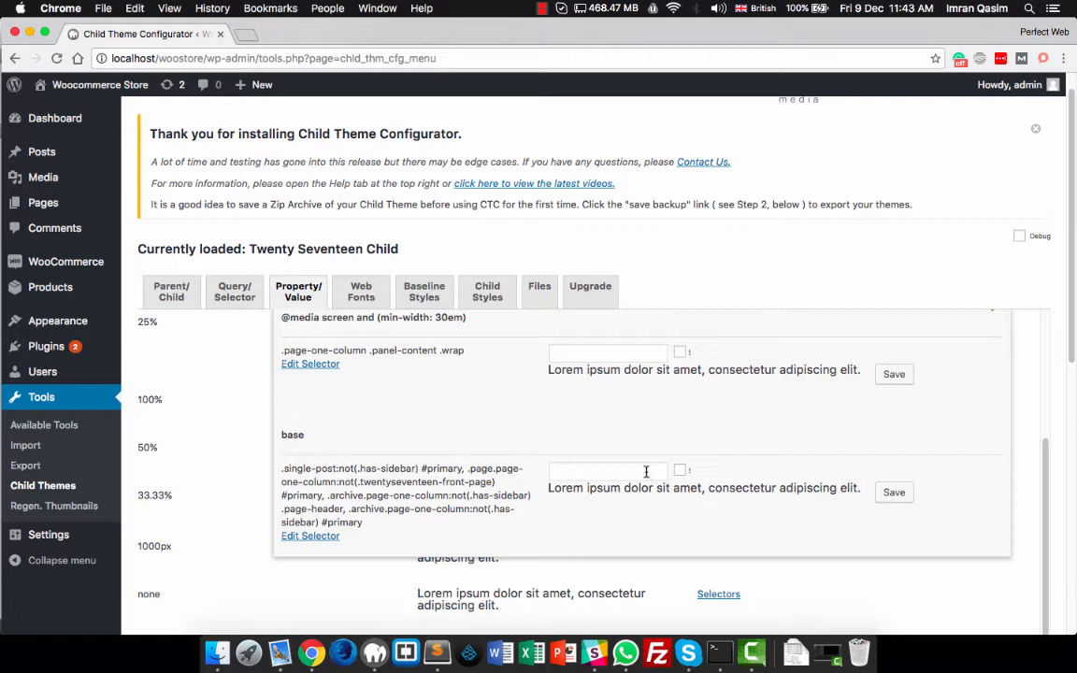
{"action": "scroll", "coordinate": [608, 476], "scroll_direction": "up", "scroll_amount": 2}
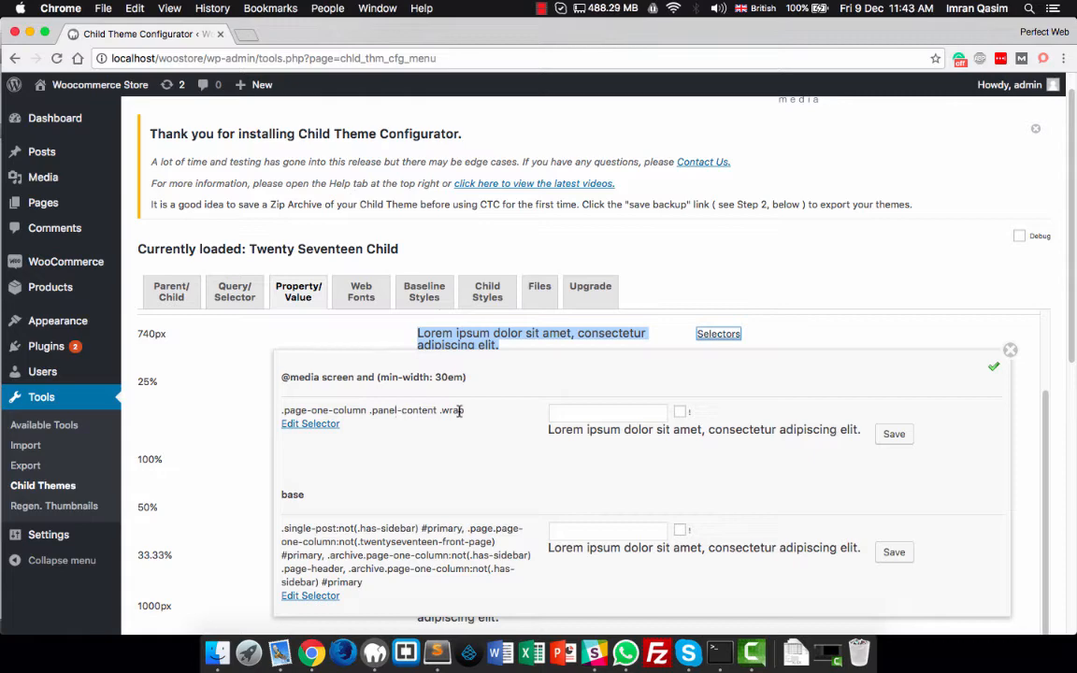
{"action": "left_click", "coordinate": [654, 414]}
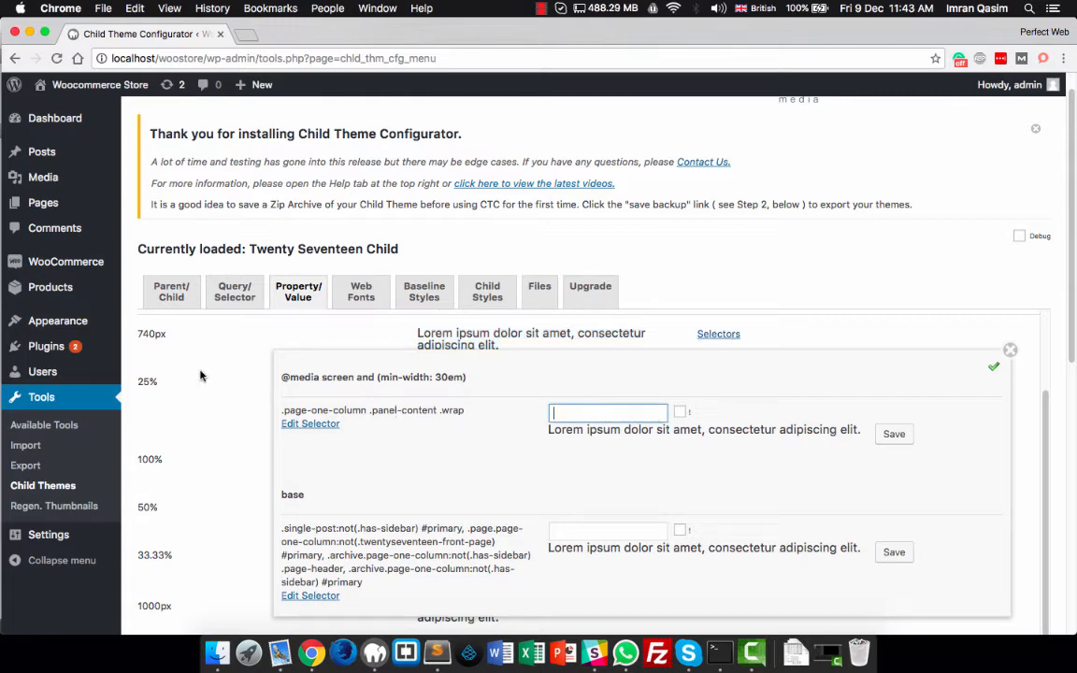
{"action": "left_click", "coordinate": [202, 375]}
{"action": "left_click", "coordinate": [1010, 349]}
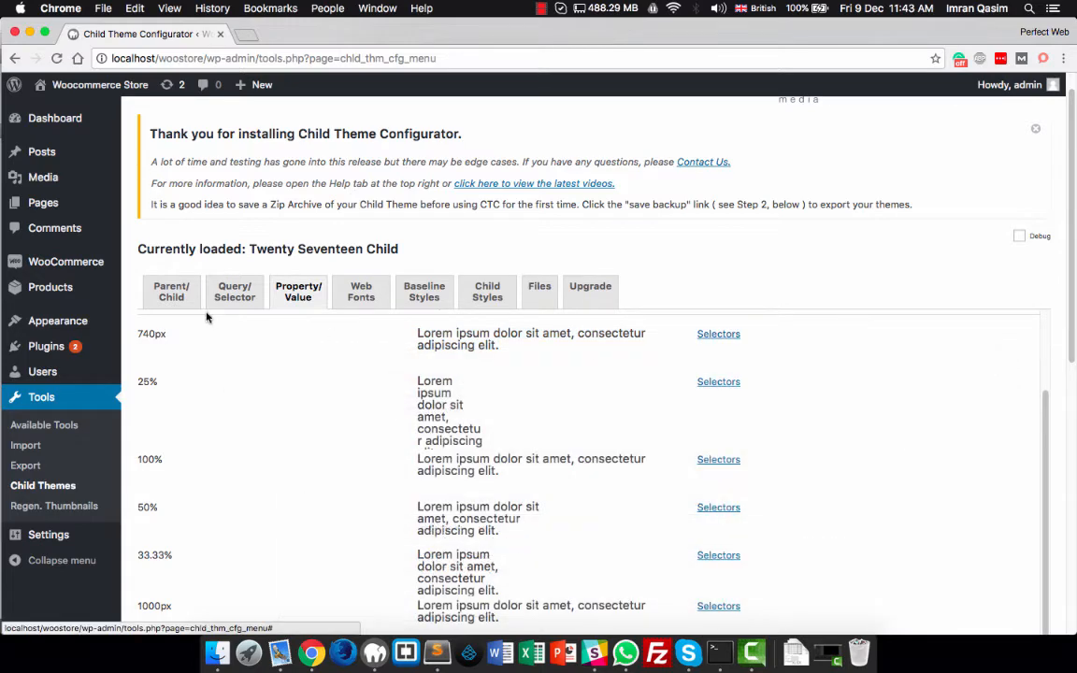
{"action": "scroll", "coordinate": [305, 367], "scroll_direction": "up", "scroll_amount": 1}
{"action": "left_click_drag", "start_coordinate": [141, 367], "coordinate": [168, 366]}
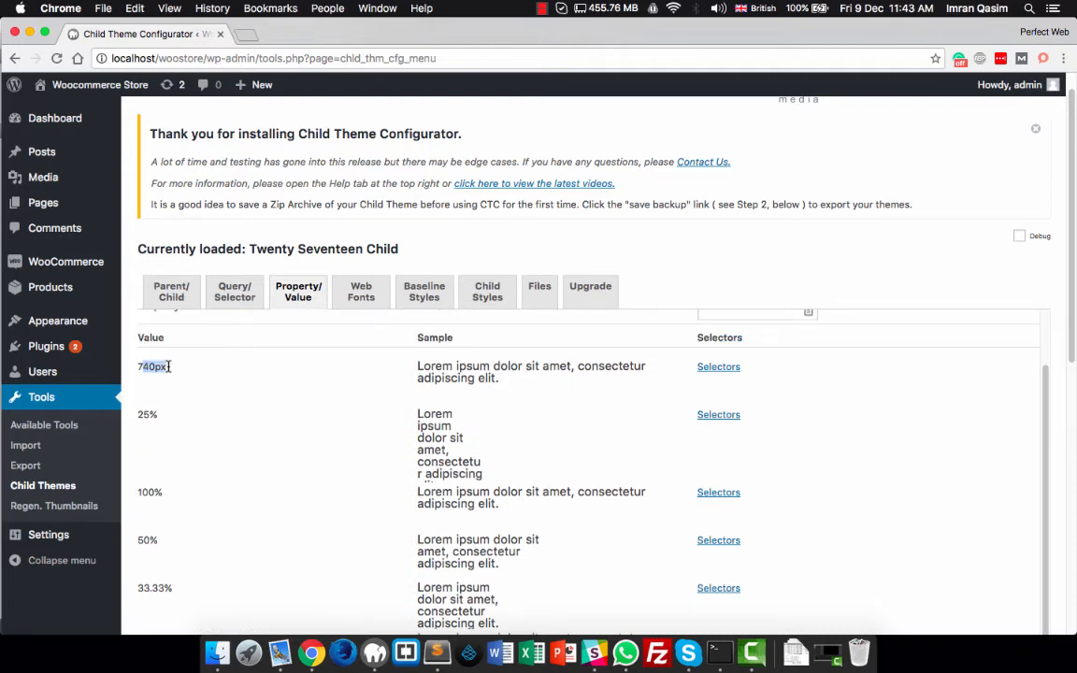
{"action": "scroll", "coordinate": [168, 369], "scroll_direction": "up", "scroll_amount": 1}
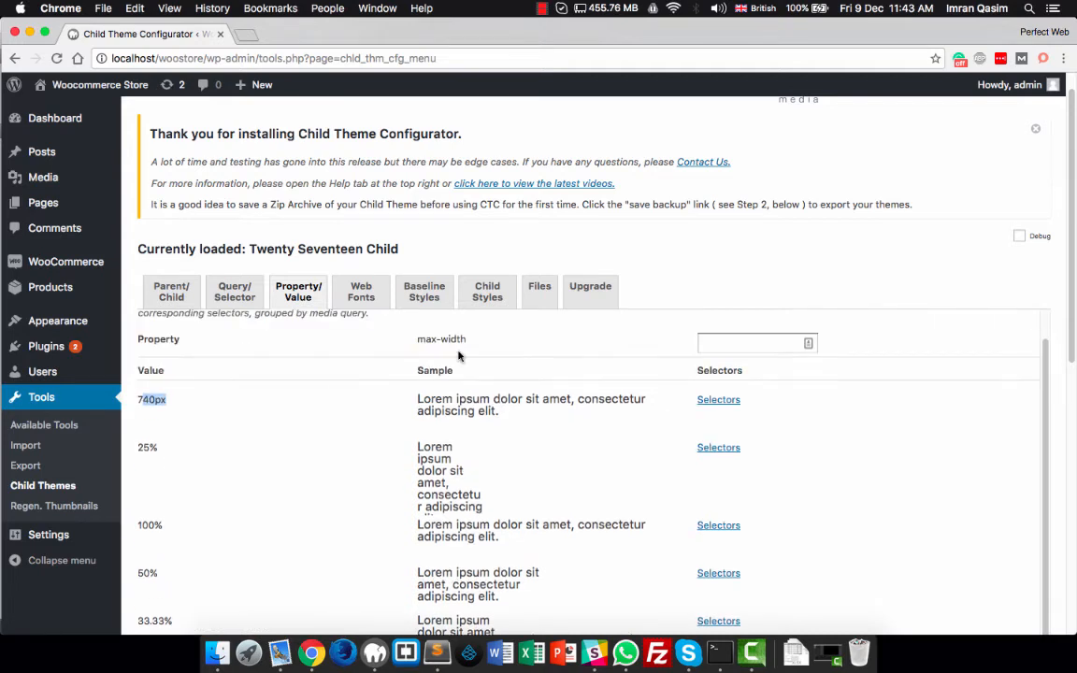
{"action": "left_click", "coordinate": [409, 339]}
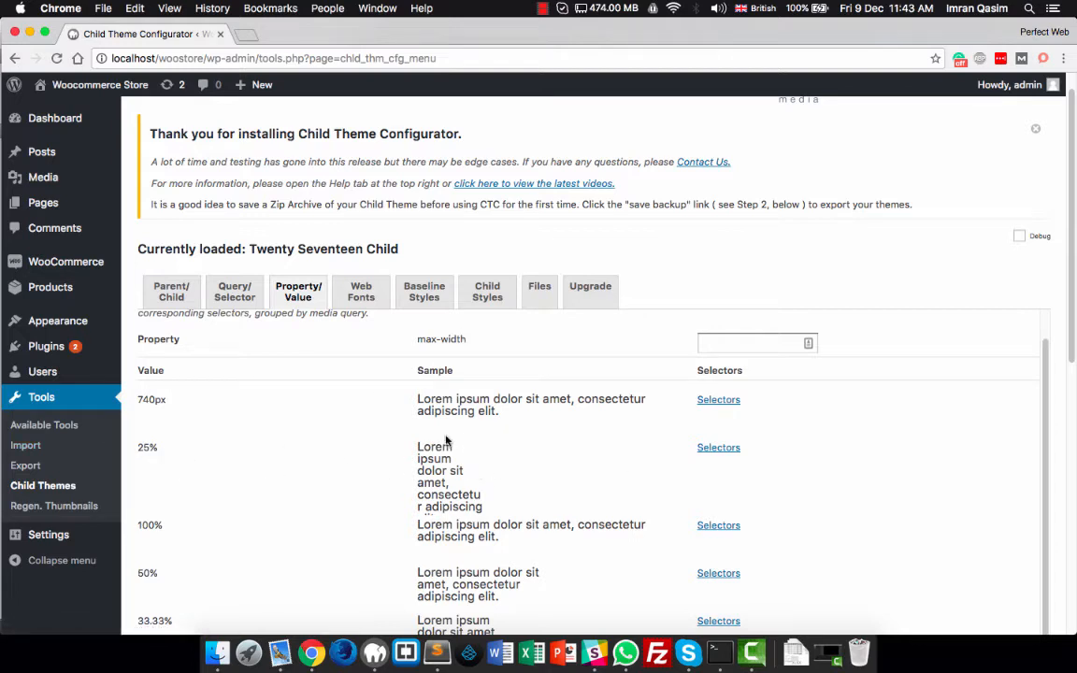
- Examine the selectors that use the 25% max-width value, close their list and return to the start of the Property/Value section
{"action": "left_click", "coordinate": [718, 448]}
{"action": "scroll", "coordinate": [612, 500], "scroll_direction": "down", "scroll_amount": 1}
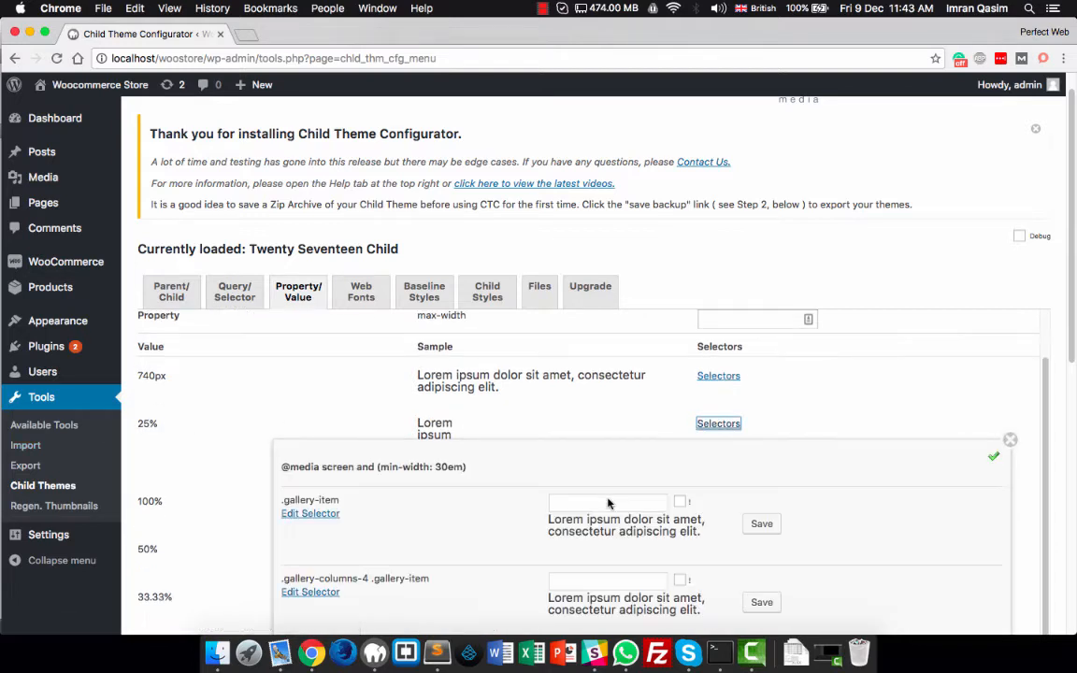
{"action": "left_click", "coordinate": [1010, 441]}
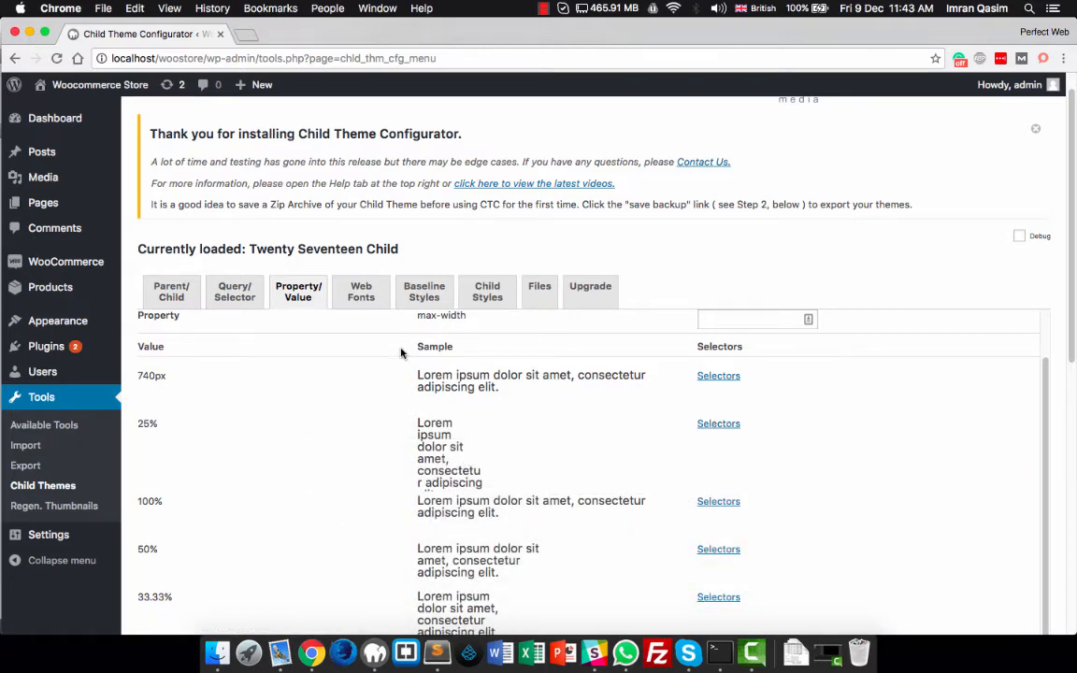
{"action": "left_click", "coordinate": [297, 299]}
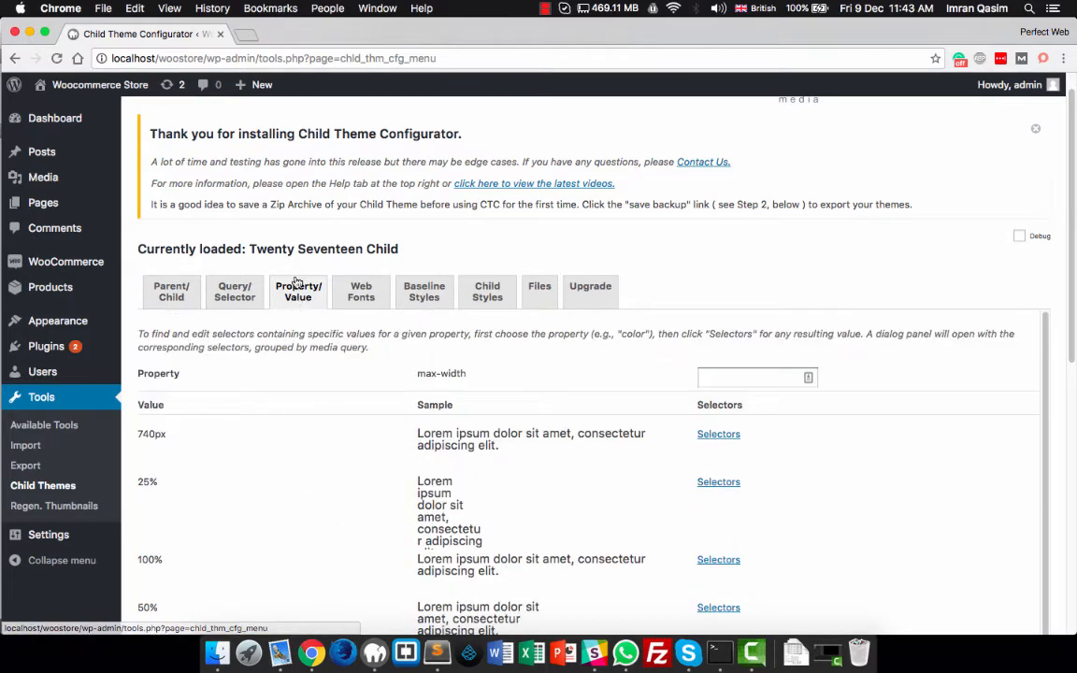
- Open the configurator's Web Fonts section, then search for "google fonts" in a new browser tab and open the Google Fonts site
{"action": "left_click", "coordinate": [359, 300]}
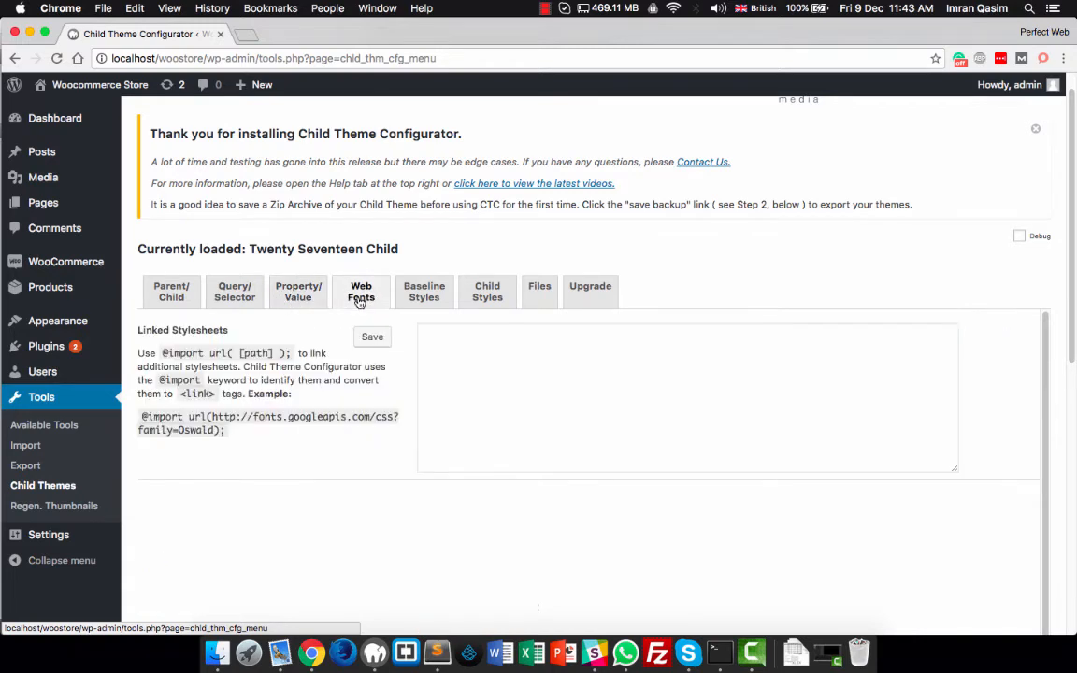
{"action": "left_click", "coordinate": [245, 35]}
{"action": "type", "text": "gogole"}
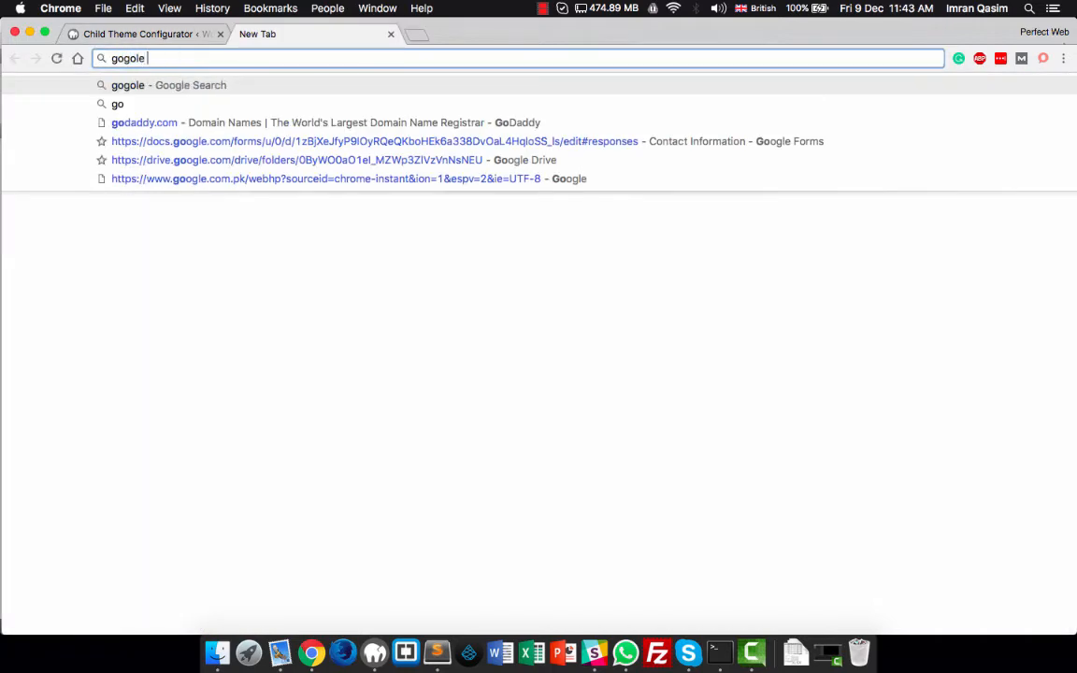
{"action": "key", "text": "BackSpace"}
{"action": "key", "text": "BackSpace"}
{"action": "key", "text": "BackSpace"}
{"action": "key", "text": "BackSpace"}
{"action": "type", "text": "ogle fonts"}
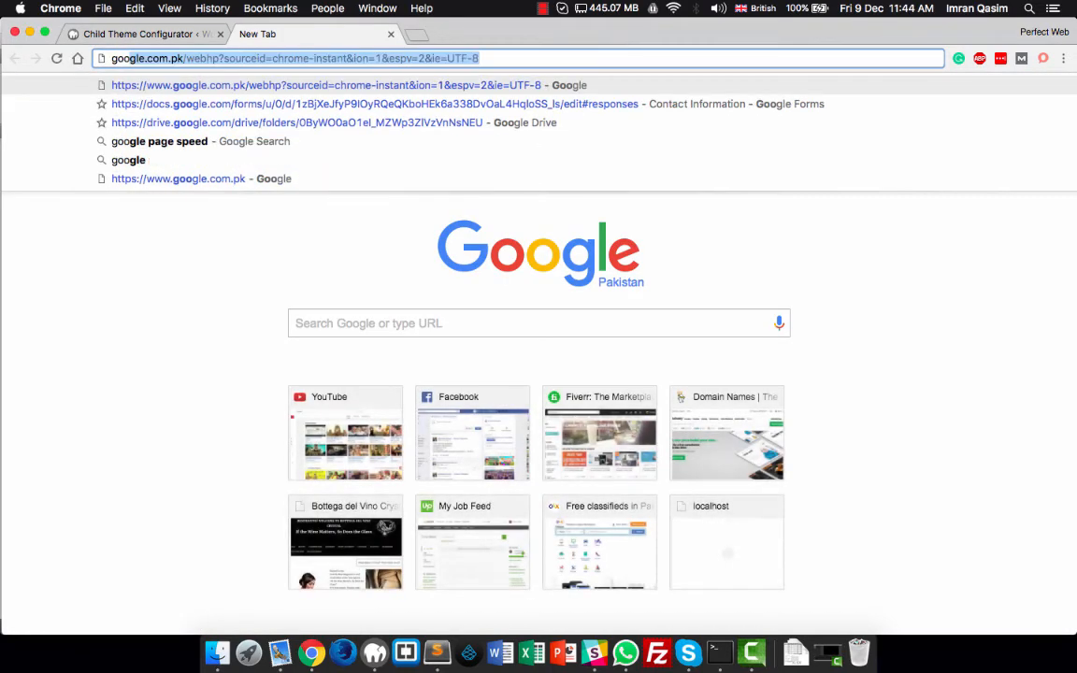
{"action": "key", "text": "Return"}
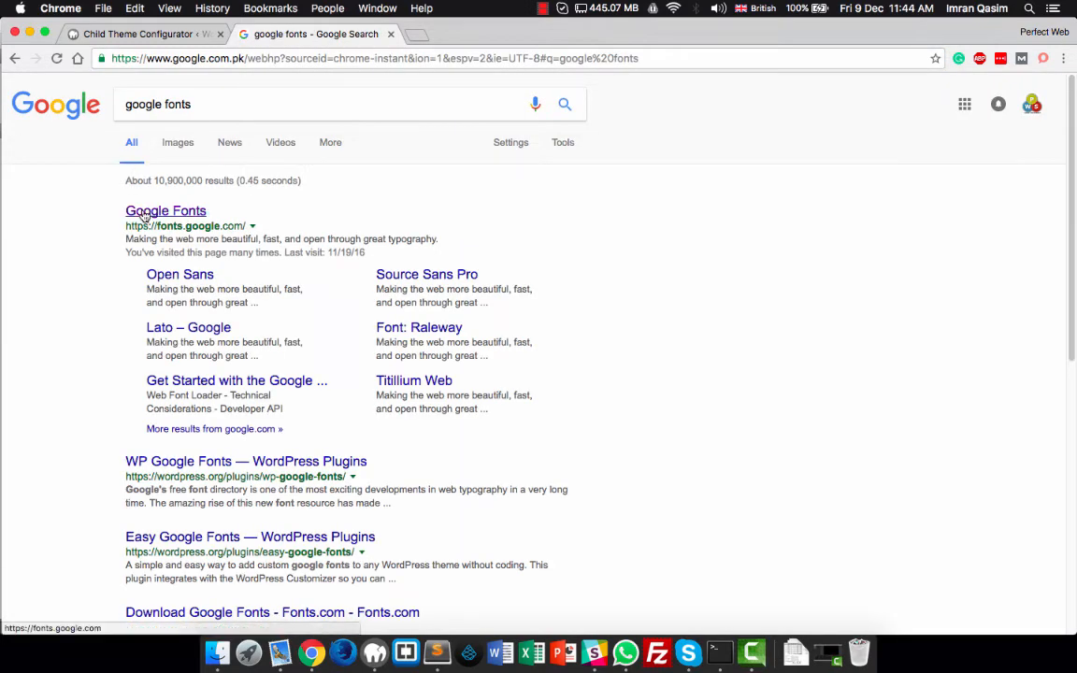
{"action": "left_click", "coordinate": [145, 215]}
{"action": "left_click", "coordinate": [143, 39]}
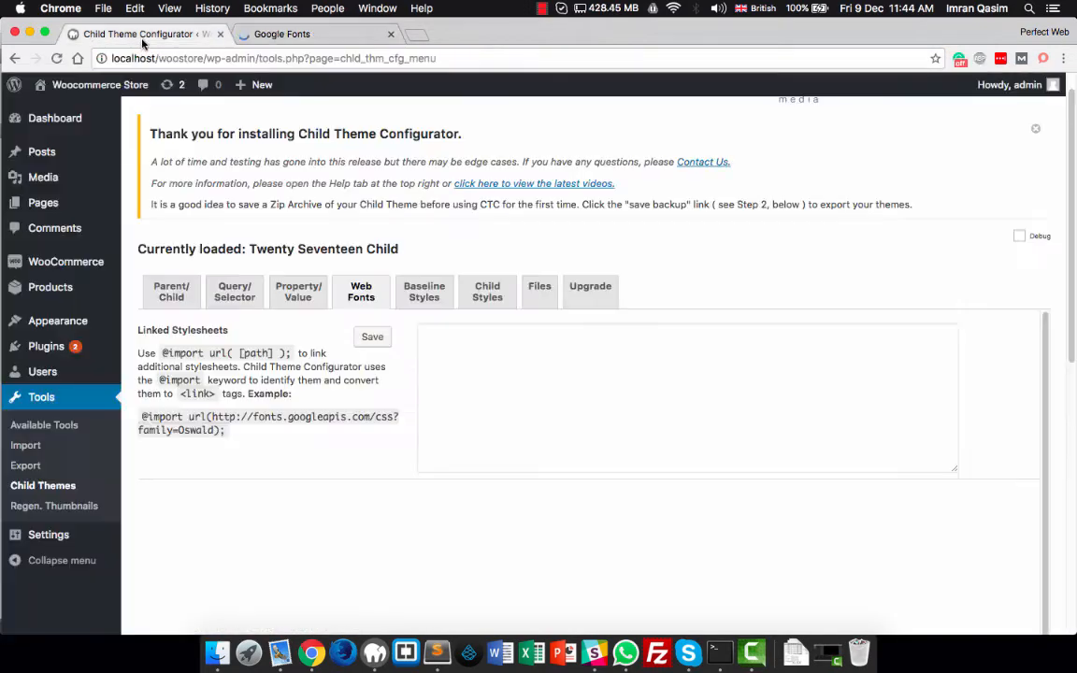
{"action": "left_click", "coordinate": [300, 39]}
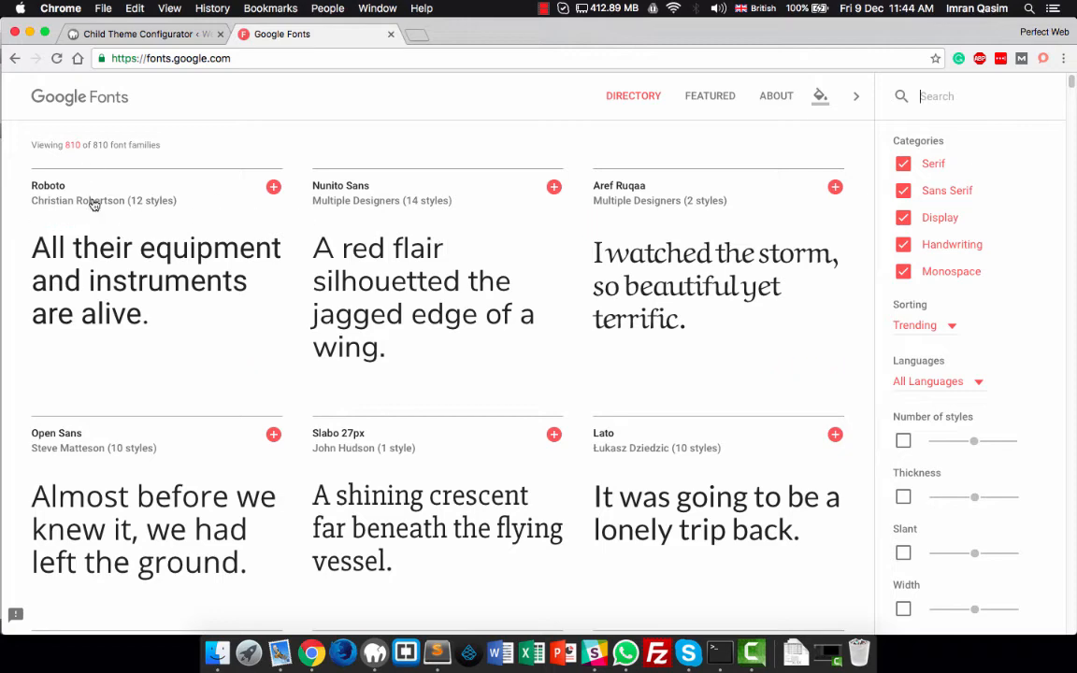
- Select the Roboto font family on Google Fonts and examine its embed and customization options
{"action": "left_click", "coordinate": [273, 188]}
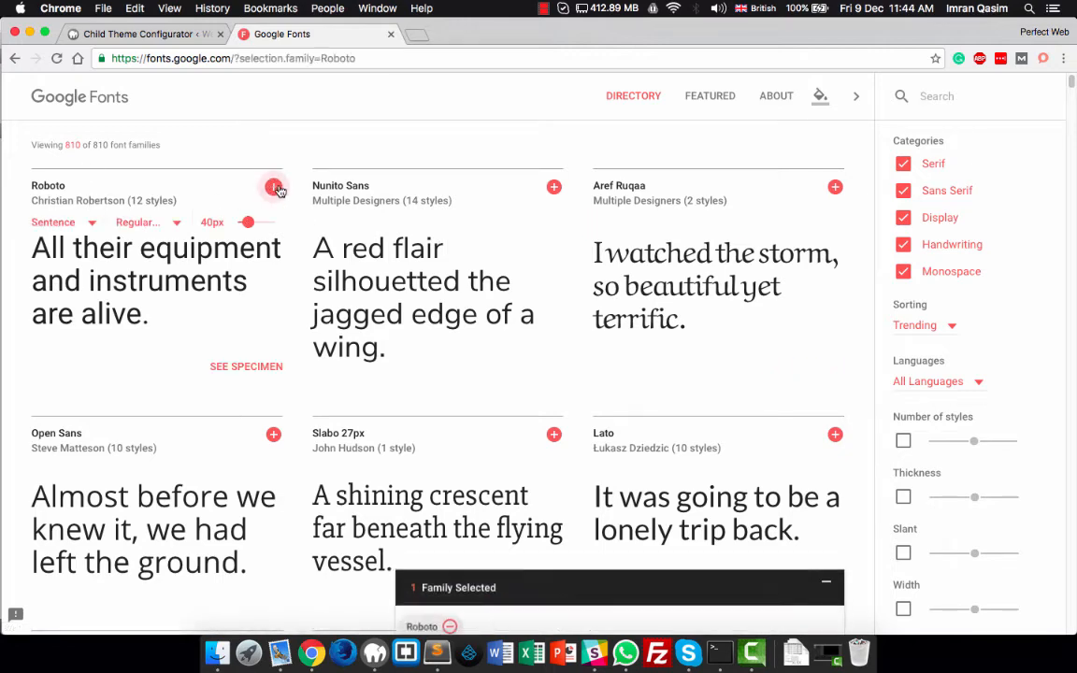
{"action": "left_click", "coordinate": [444, 614]}
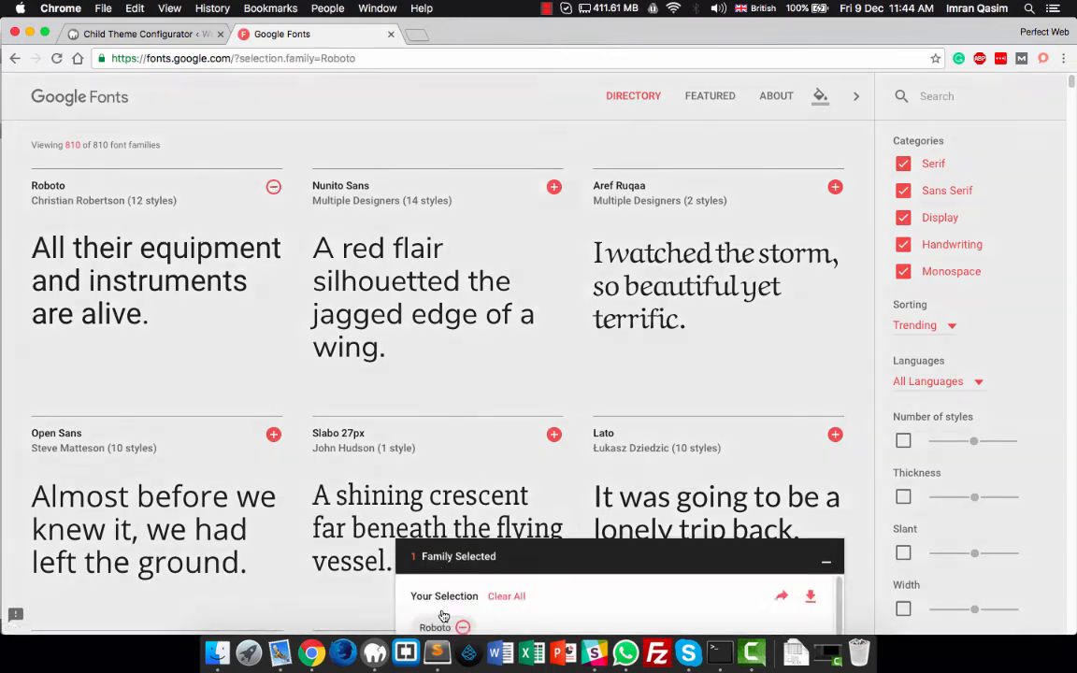
{"action": "scroll", "coordinate": [449, 445], "scroll_direction": "down", "scroll_amount": 3}
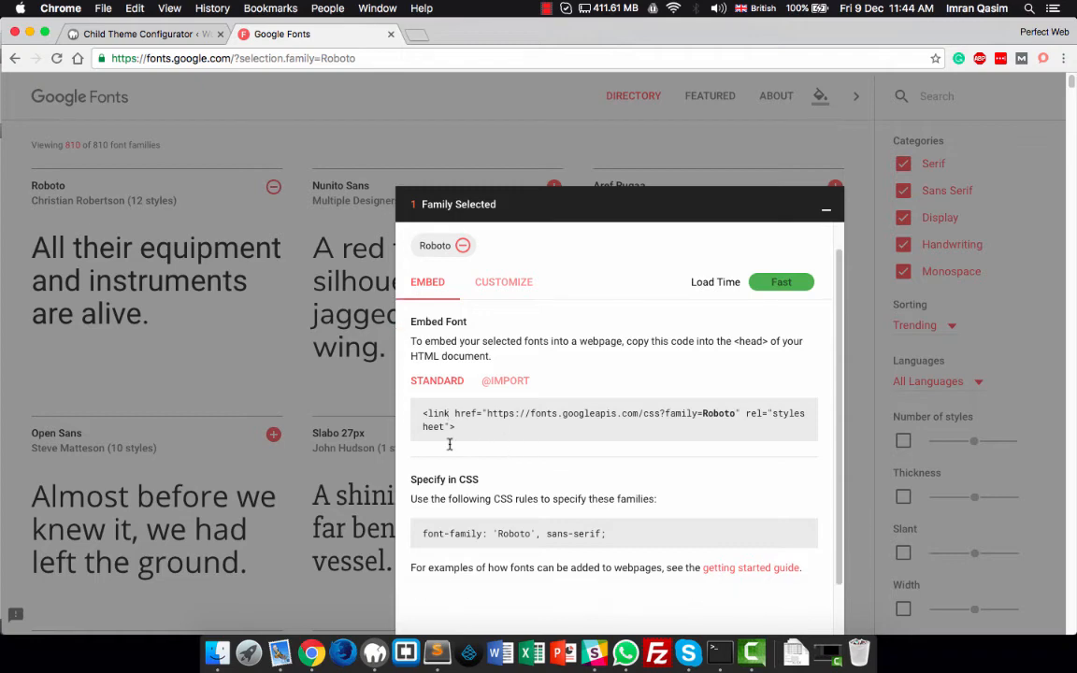
{"action": "scroll", "coordinate": [449, 445], "scroll_direction": "up", "scroll_amount": 3}
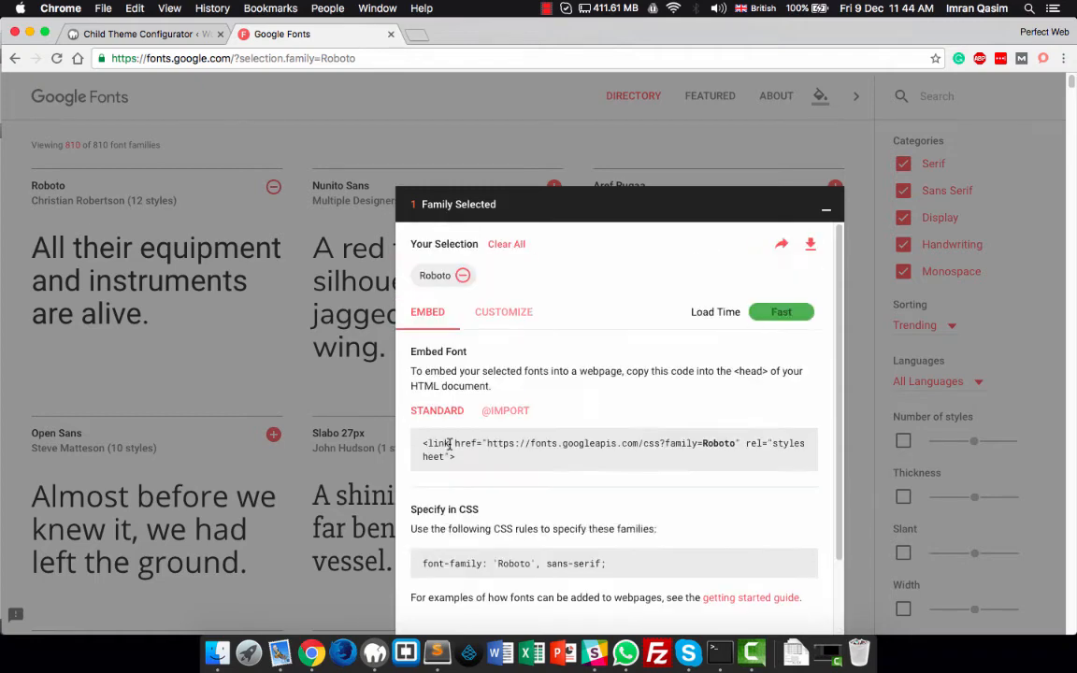
{"action": "left_click", "coordinate": [491, 314]}
{"action": "left_click", "coordinate": [443, 316]}
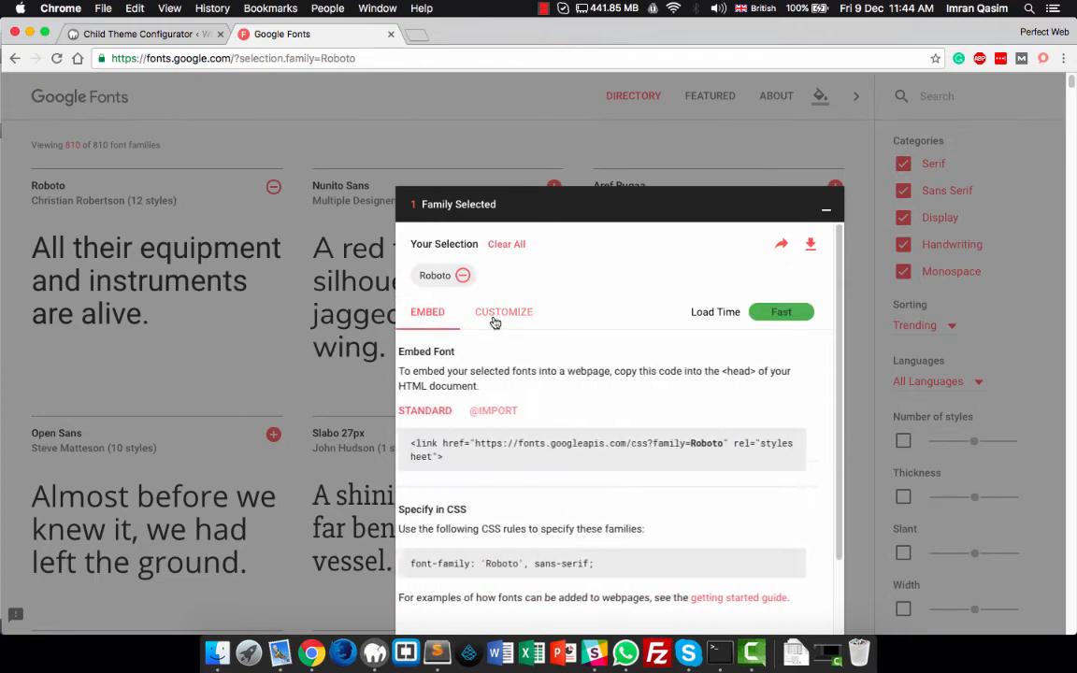
- Add the medium 500, medium 500 italic, bold 700 and bold 700 italic styles to Roboto and show its embed code
{"action": "left_click", "coordinate": [492, 316]}
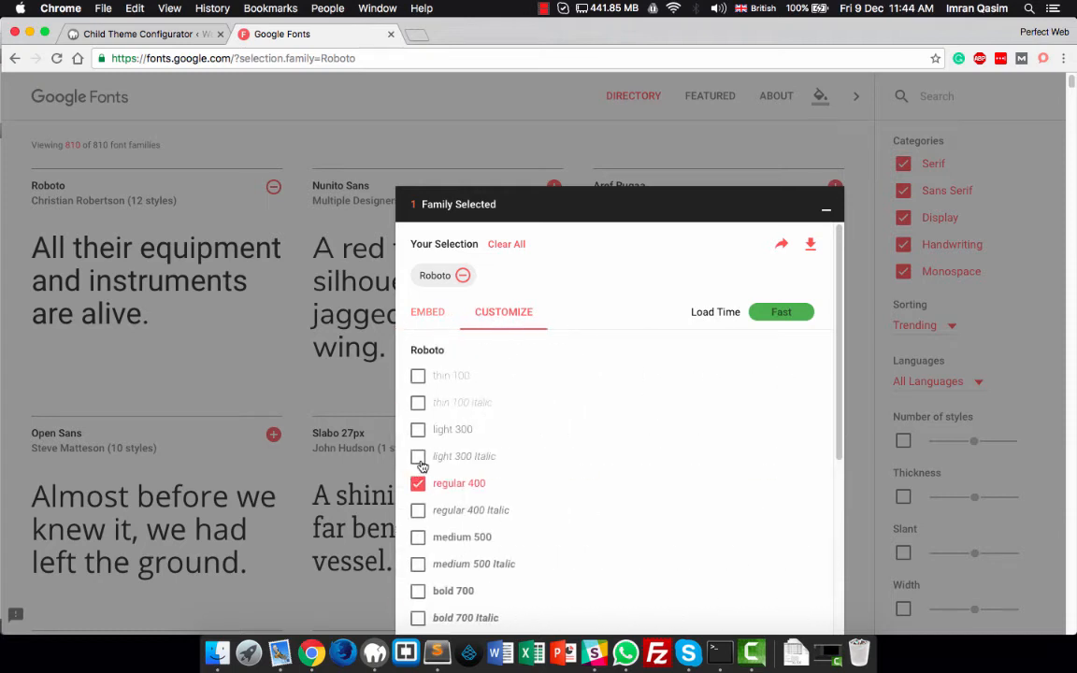
{"action": "left_click", "coordinate": [418, 536]}
{"action": "left_click", "coordinate": [418, 563]}
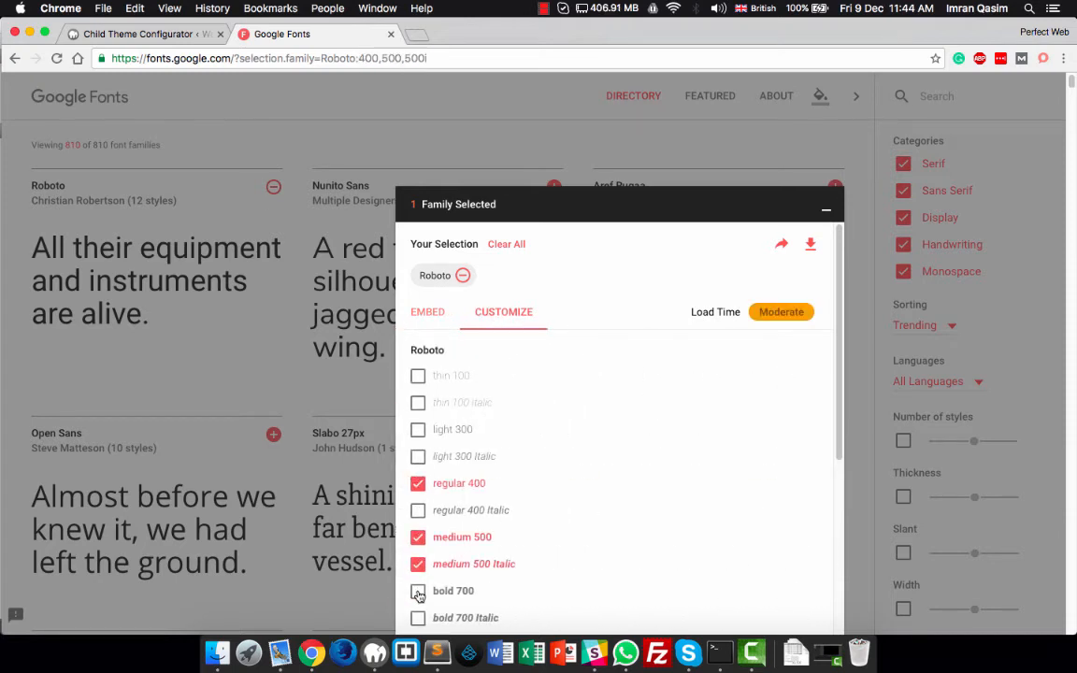
{"action": "left_click", "coordinate": [418, 590]}
{"action": "left_click", "coordinate": [418, 618]}
{"action": "left_click", "coordinate": [430, 312]}
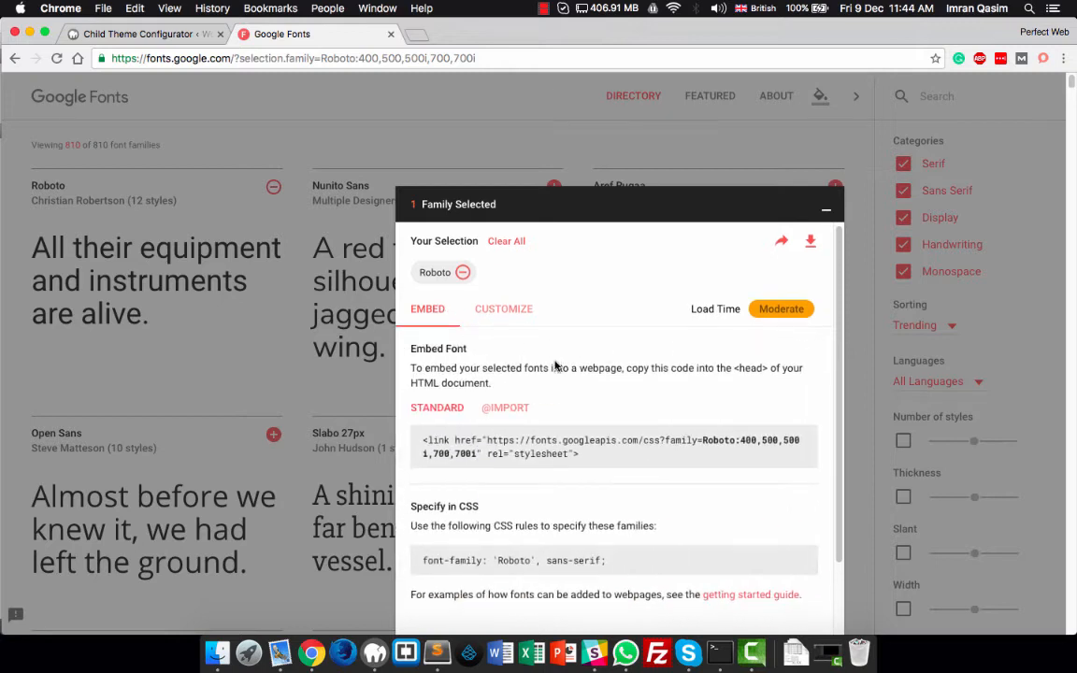
{"action": "scroll", "coordinate": [565, 374], "scroll_direction": "down", "scroll_amount": 2}
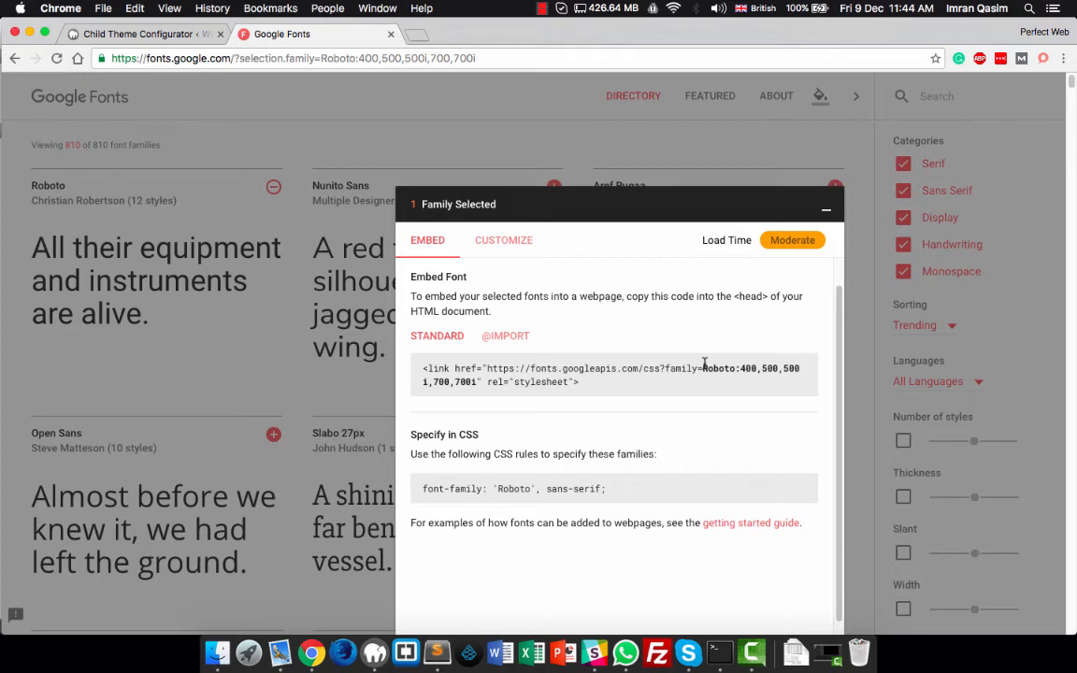
{"action": "left_click", "coordinate": [157, 32]}
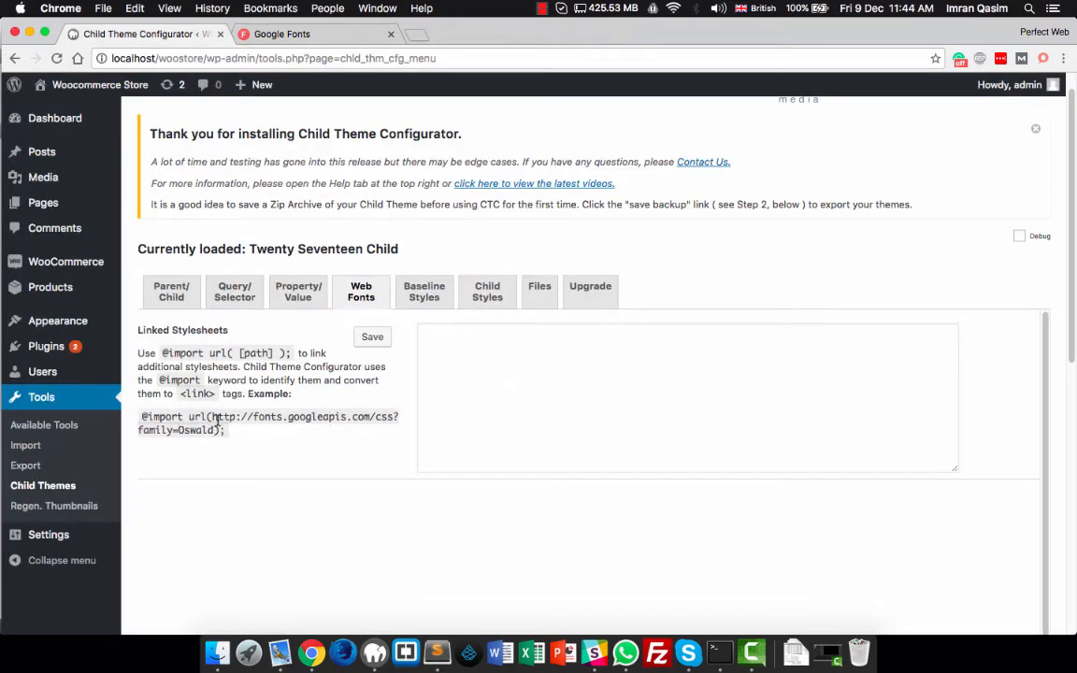
{"action": "left_click_drag", "start_coordinate": [140, 417], "coordinate": [232, 429]}
{"action": "key", "text": "super+c"}
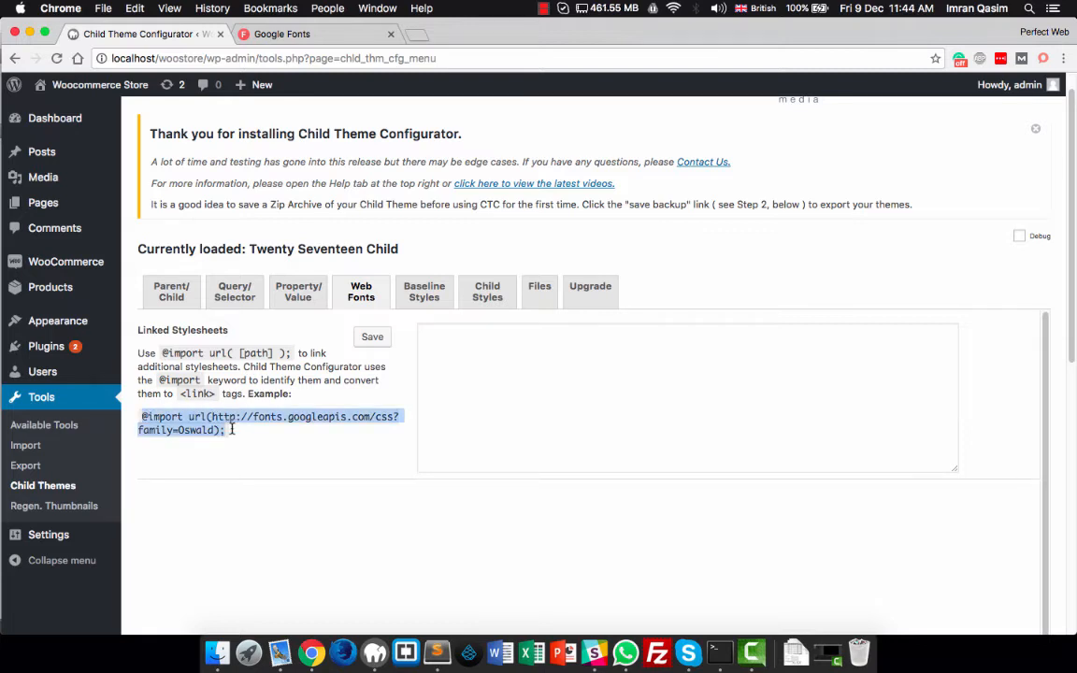
{"action": "left_click", "coordinate": [528, 384]}
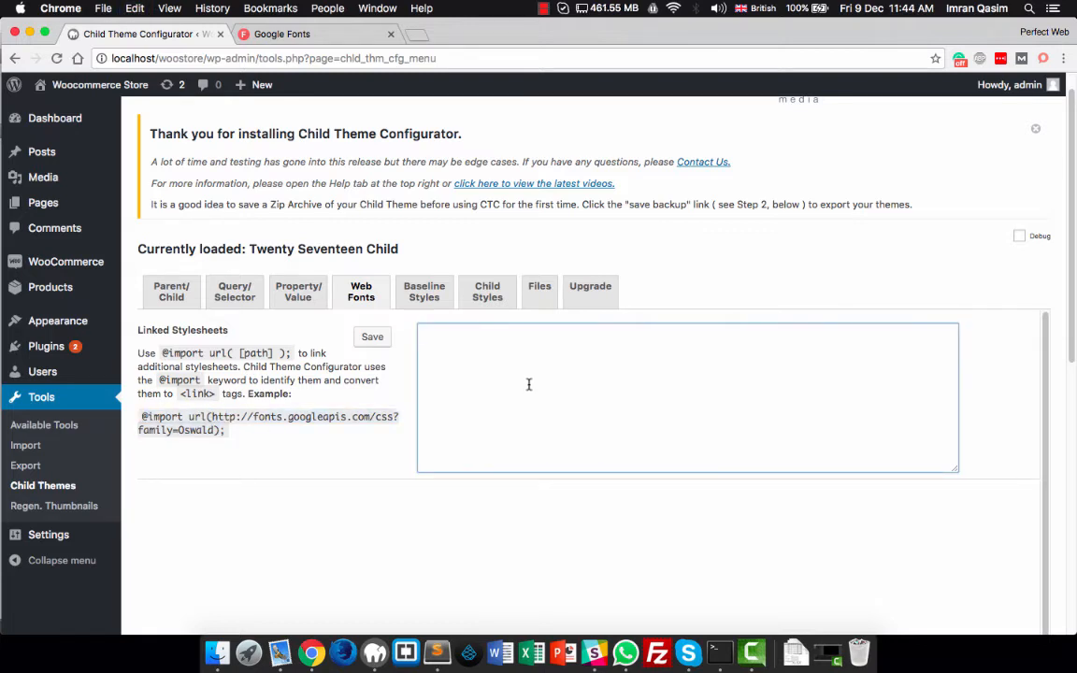
{"action": "key", "text": "super+v"}
{"action": "left_click", "coordinate": [280, 35]}
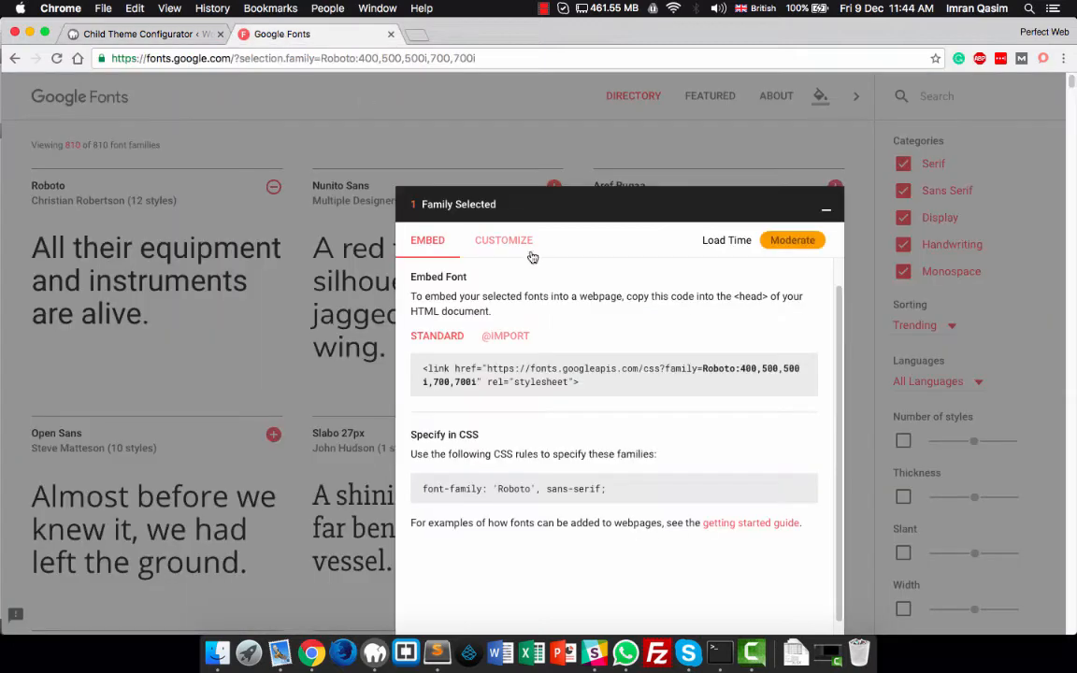
{"action": "left_click_drag", "start_coordinate": [643, 370], "coordinate": [481, 386]}
{"action": "key", "text": "super+c"}
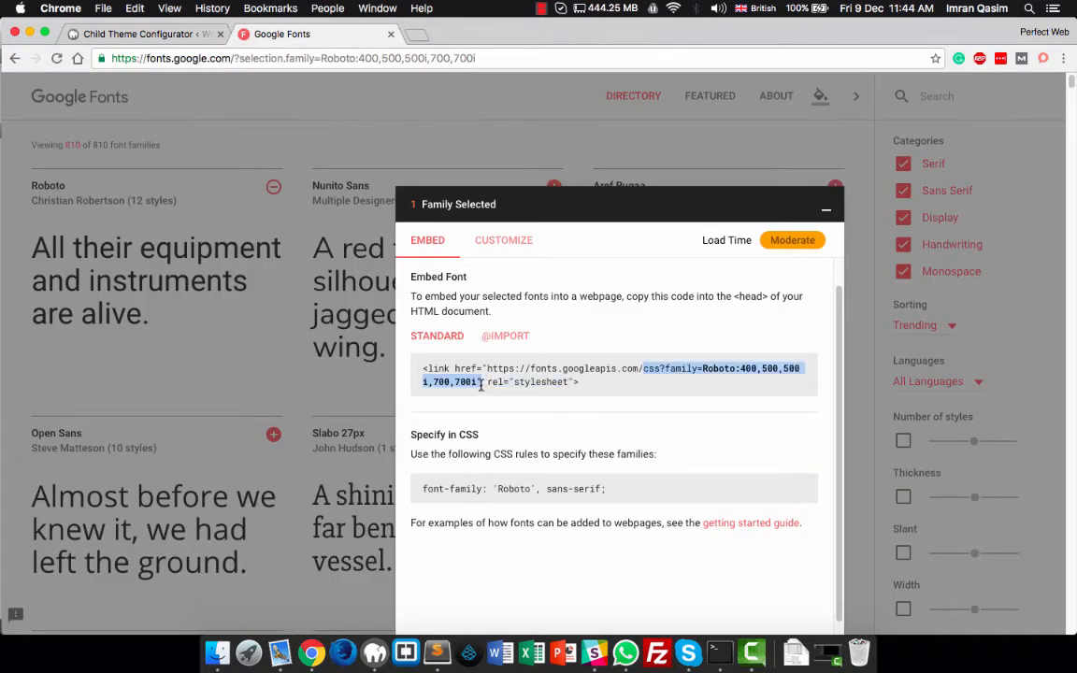
{"action": "left_click", "coordinate": [131, 34]}
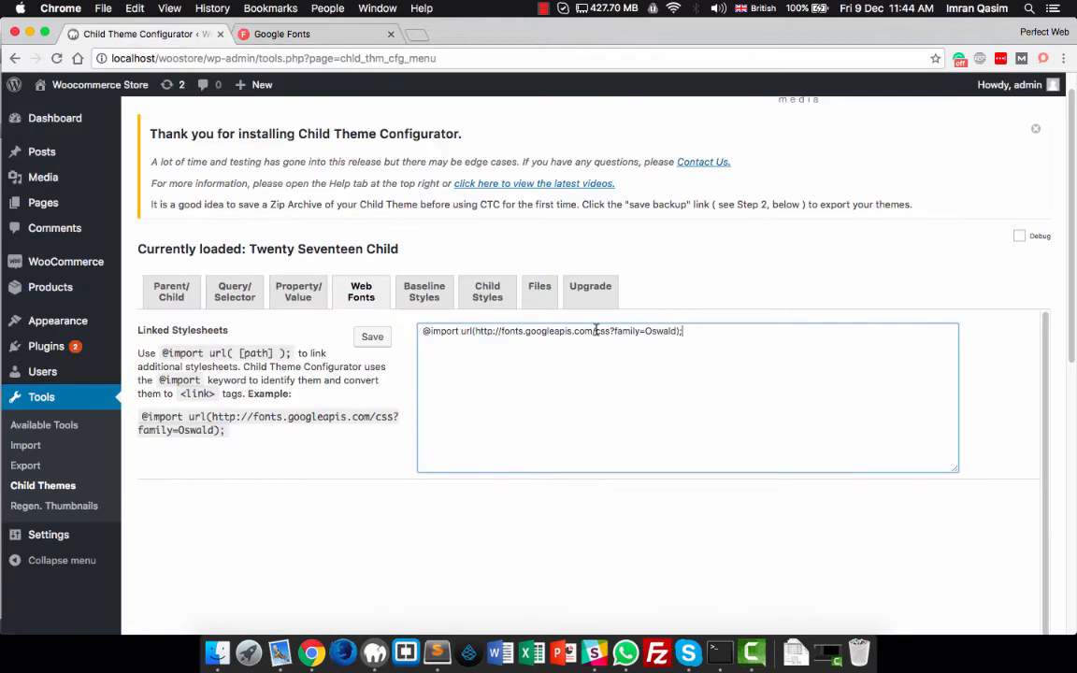
{"action": "left_click_drag", "start_coordinate": [593, 330], "coordinate": [662, 330]}
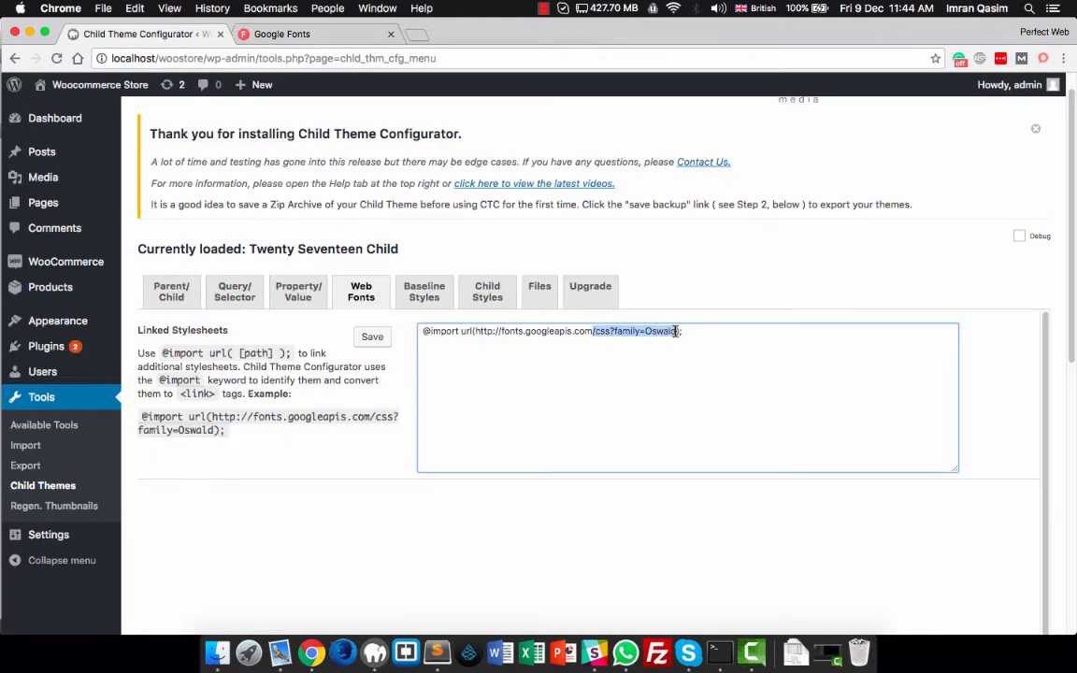
{"action": "key", "text": "super+v"}
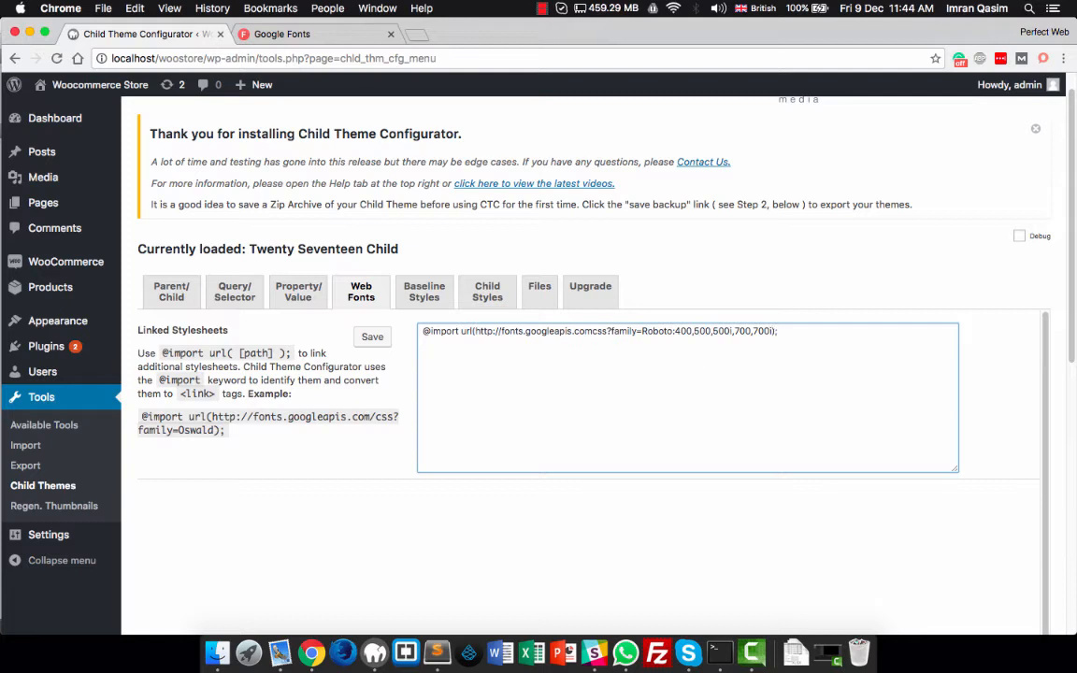
{"action": "left_click", "coordinate": [374, 337]}
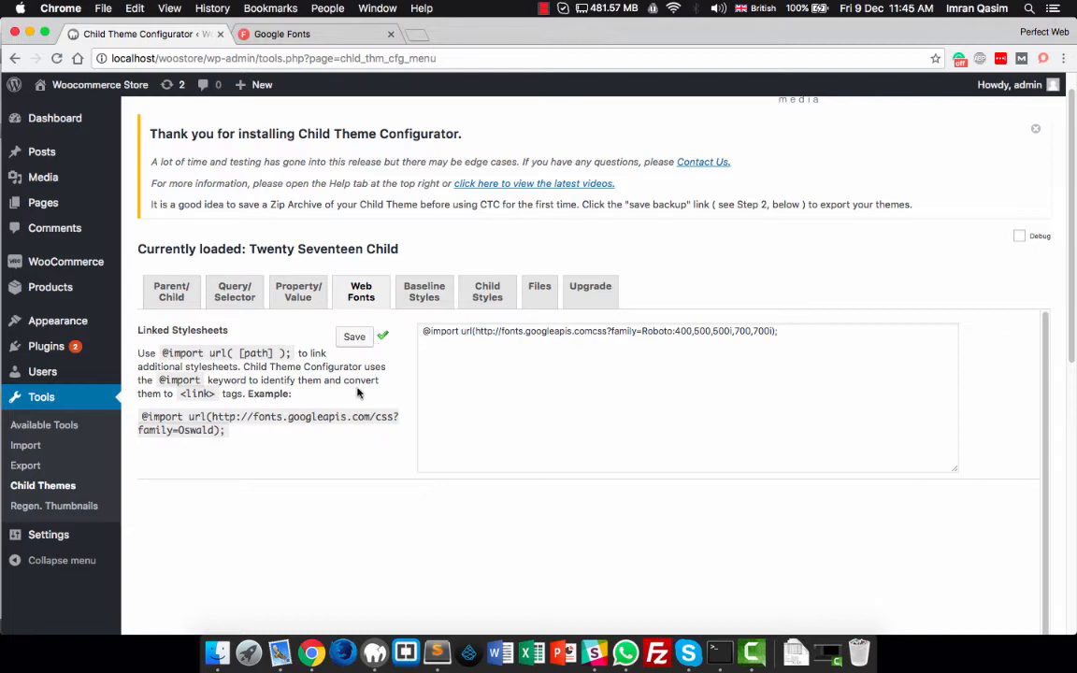
- Activate the Twenty Seventeen Child theme among the installed WordPress themes
{"action": "mouse_move", "coordinate": [56, 321]}
{"action": "left_click", "coordinate": [154, 327]}
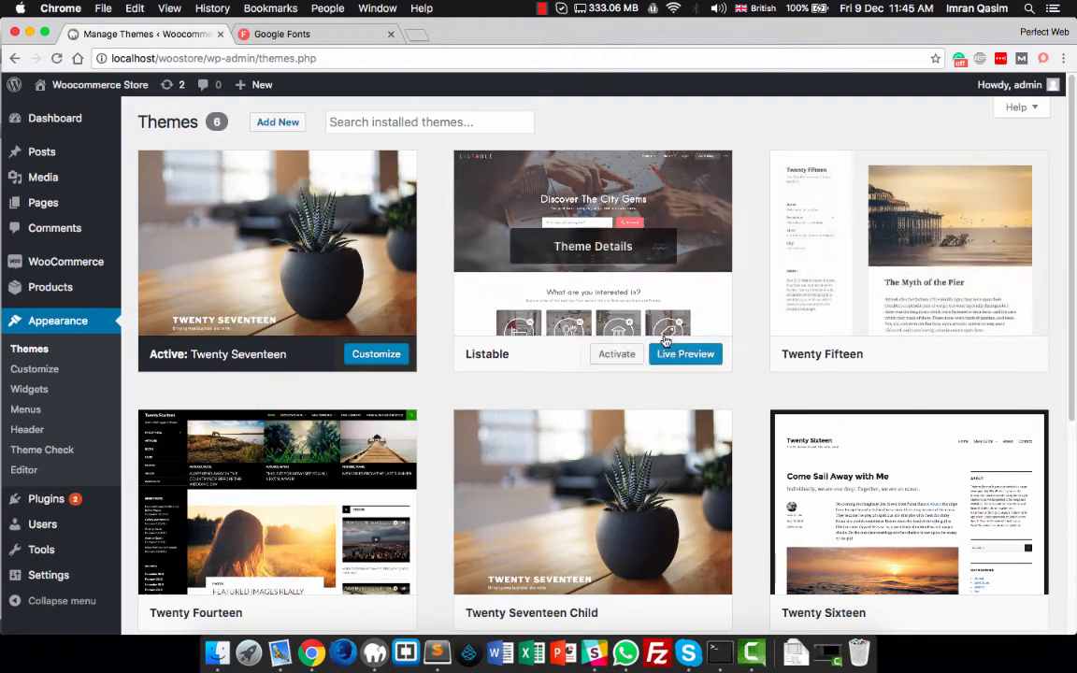
{"action": "scroll", "coordinate": [641, 349], "scroll_direction": "down", "scroll_amount": 5}
{"action": "left_click", "coordinate": [630, 275]}
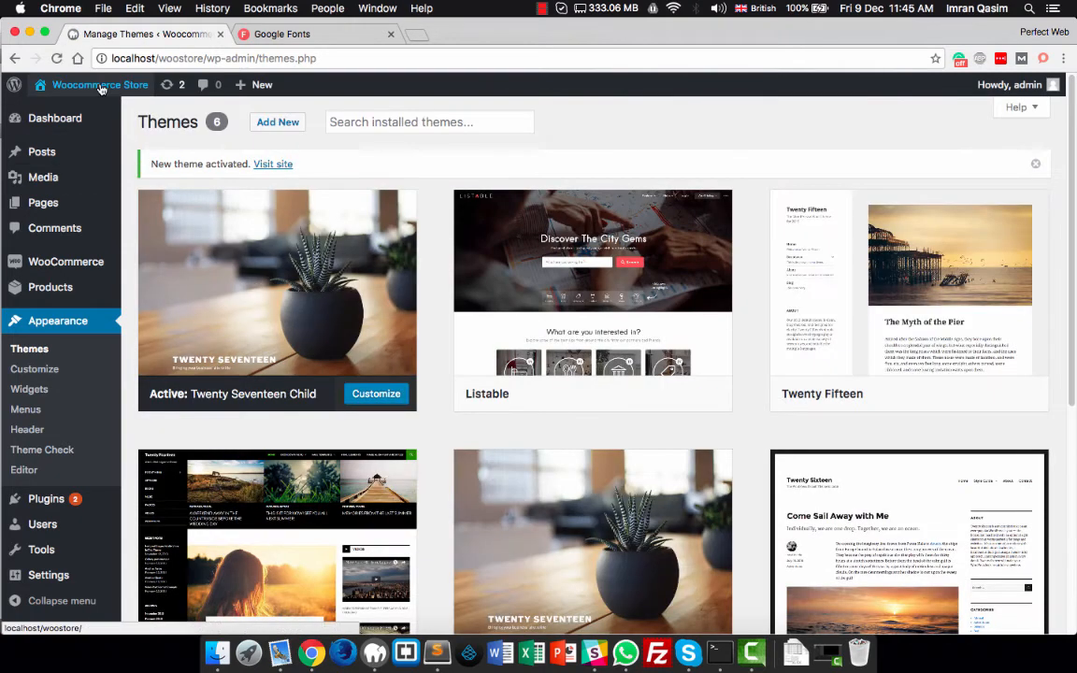
- Open the Woocommerce Store front end in a new browser tab and look over its home page
{"action": "mouse_move", "coordinate": [80, 85]}
{"action": "right_click", "coordinate": [83, 108]}
{"action": "left_click", "coordinate": [83, 107]}
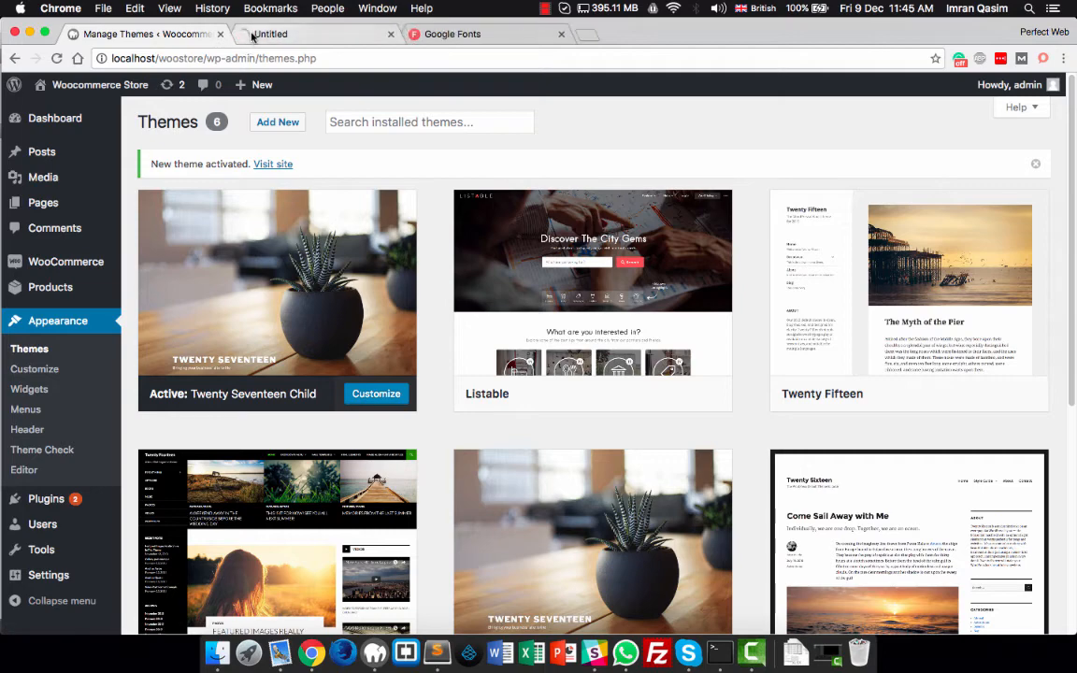
{"action": "left_click", "coordinate": [250, 33]}
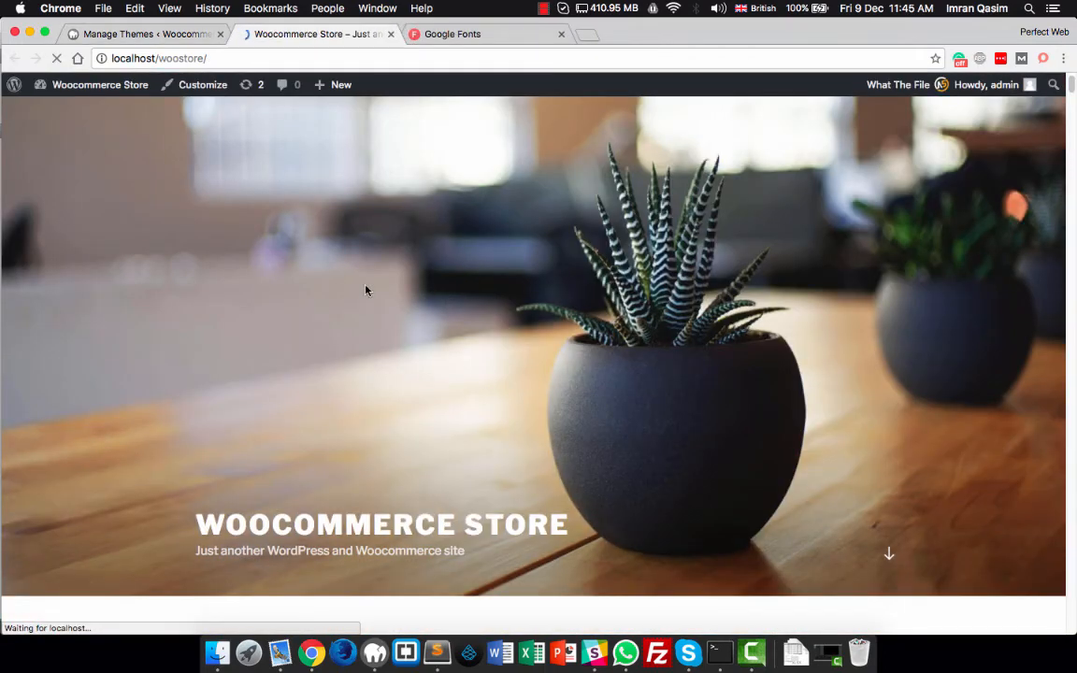
{"action": "scroll", "coordinate": [366, 290], "scroll_direction": "down", "scroll_amount": 10}
{"action": "scroll", "coordinate": [366, 290], "scroll_direction": "up", "scroll_amount": 6}
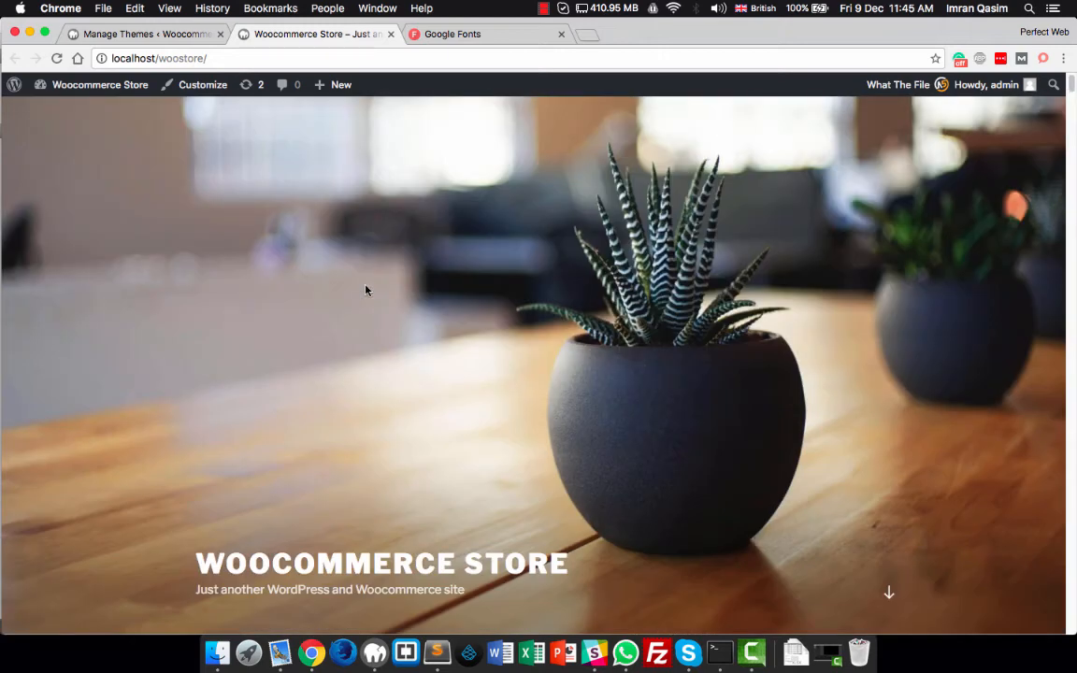
- View the home page's source code and search it for "roboto" to examine the font stylesheet link
{"action": "scroll", "coordinate": [366, 289], "scroll_direction": "down", "scroll_amount": 2}
{"action": "right_click", "coordinate": [174, 410]}
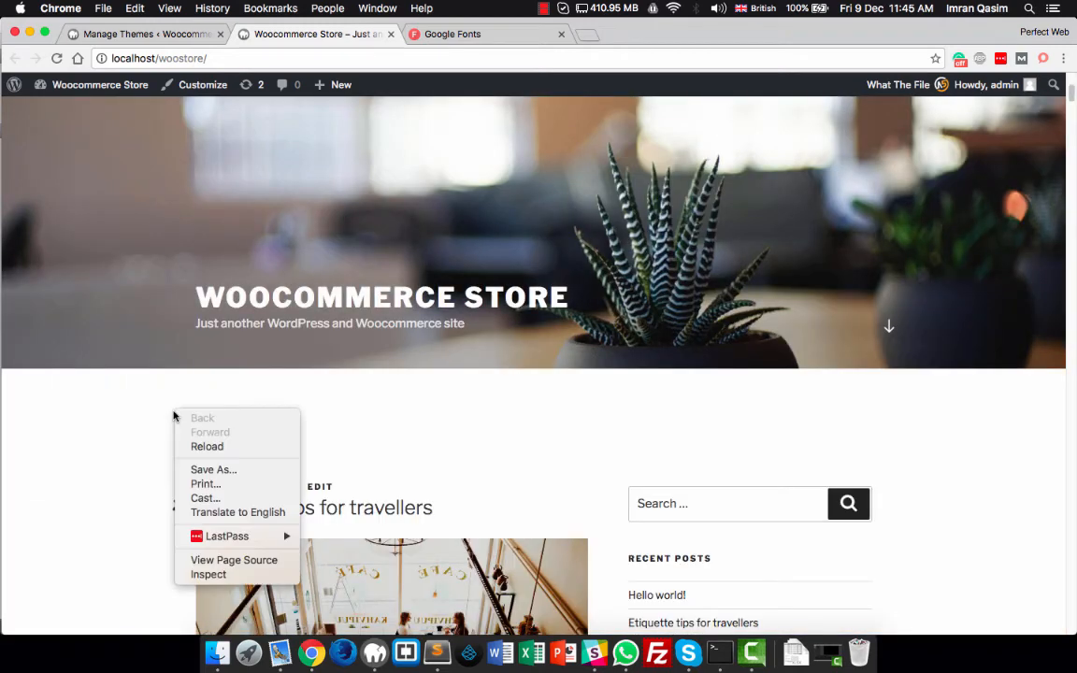
{"action": "left_click", "coordinate": [250, 561]}
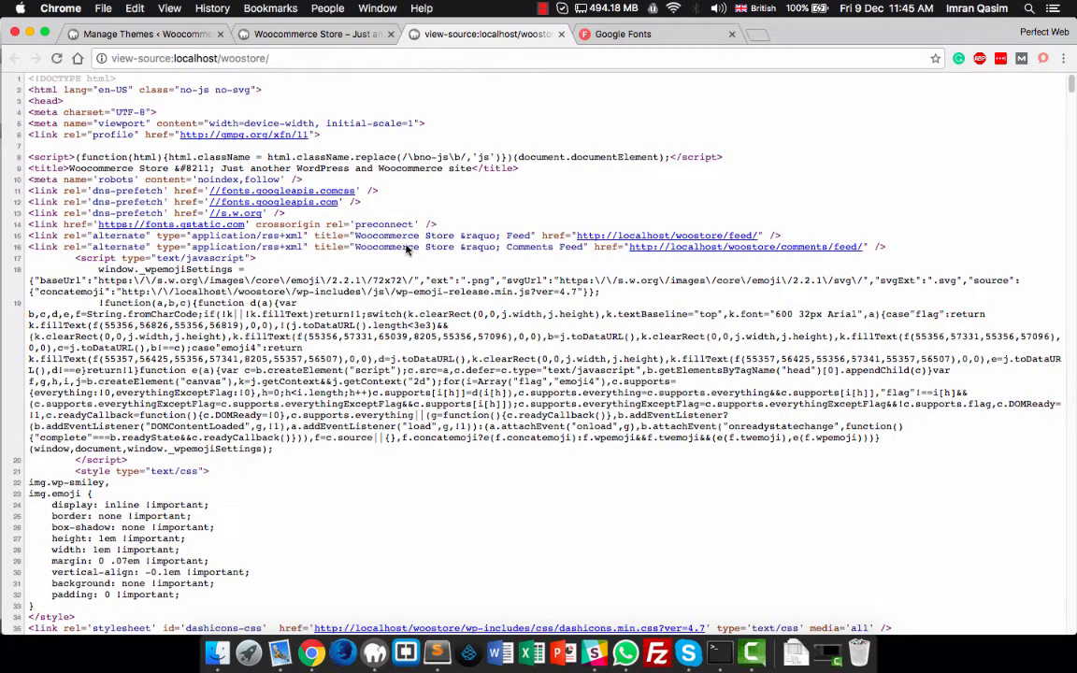
{"action": "key", "text": "super+f"}
{"action": "type", "text": "roboto"}
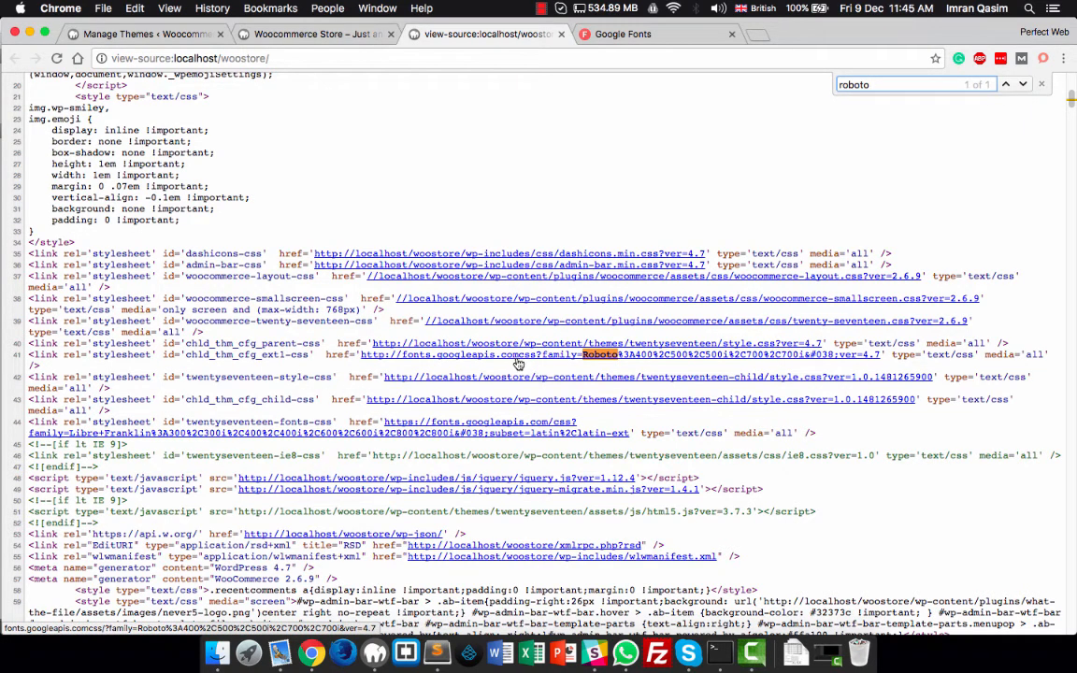
{"action": "left_click", "coordinate": [441, 654]}
{"action": "left_click", "coordinate": [301, 652]}
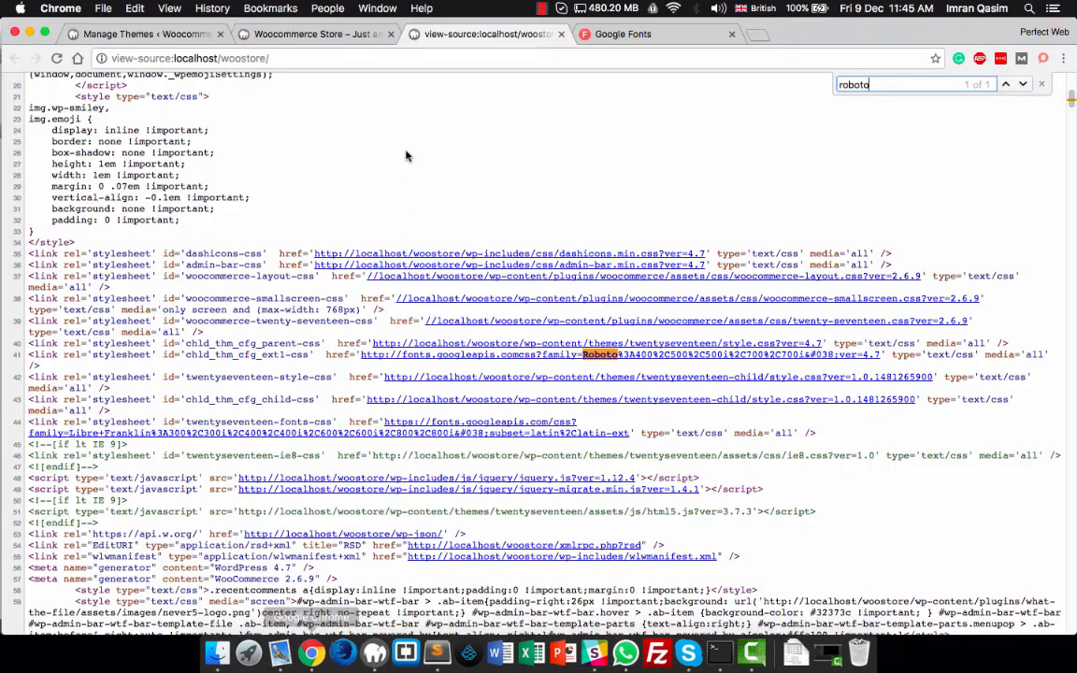
{"action": "left_click", "coordinate": [308, 37]}
{"action": "left_click", "coordinate": [190, 41]}
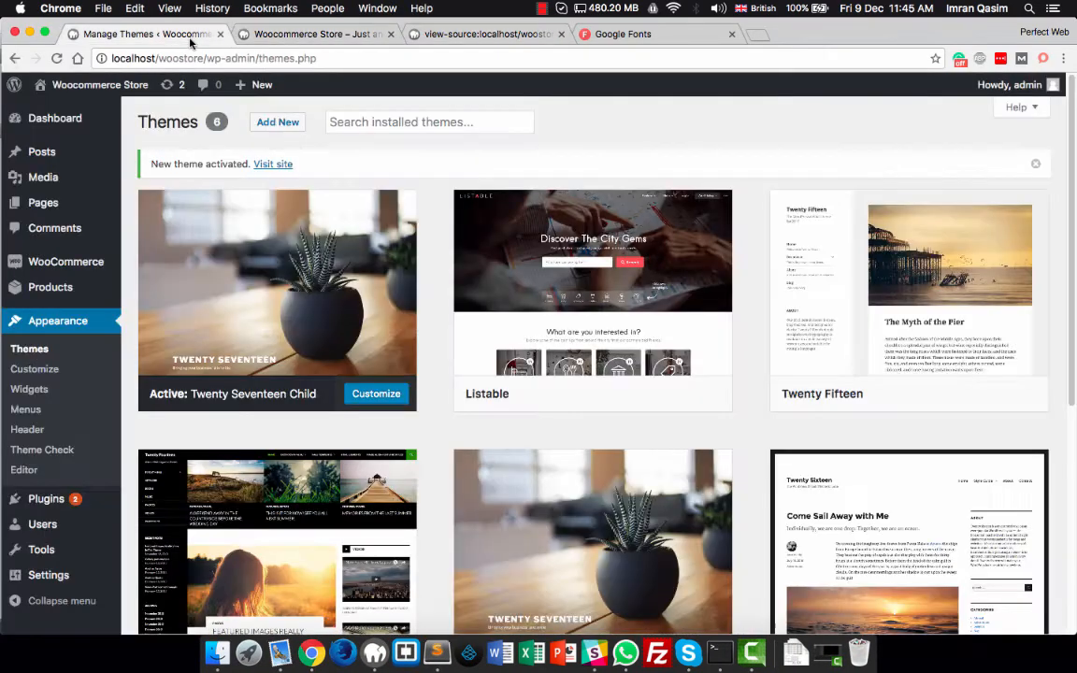
{"action": "scroll", "coordinate": [250, 291], "scroll_direction": "down", "scroll_amount": 1}
{"action": "mouse_move", "coordinate": [65, 550]}
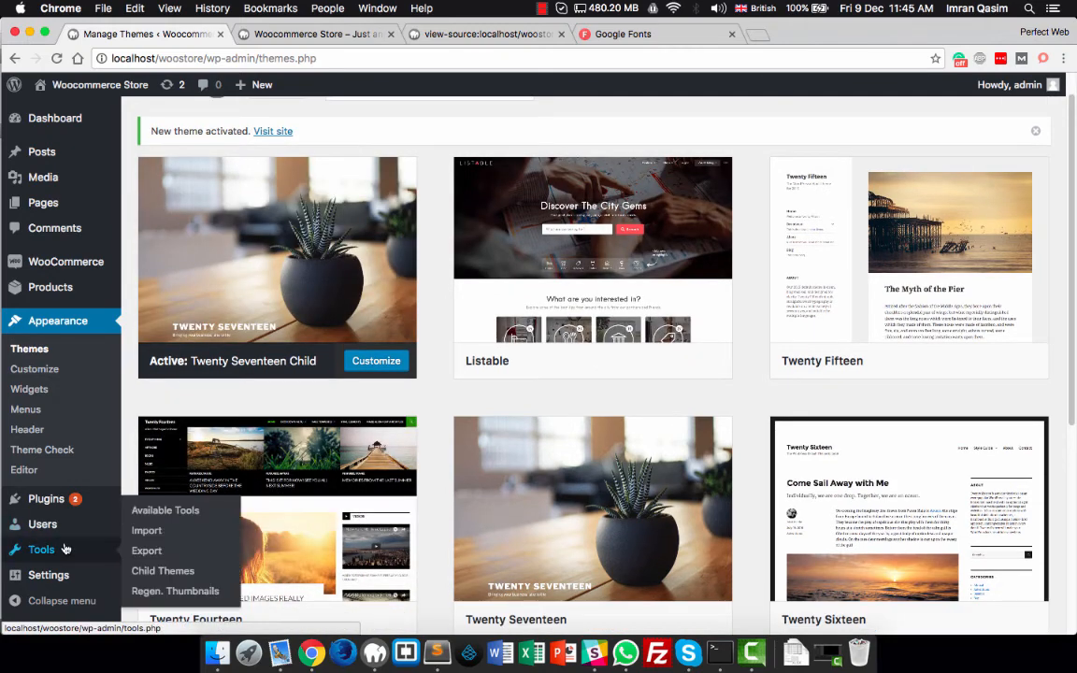
{"action": "left_click", "coordinate": [152, 570]}
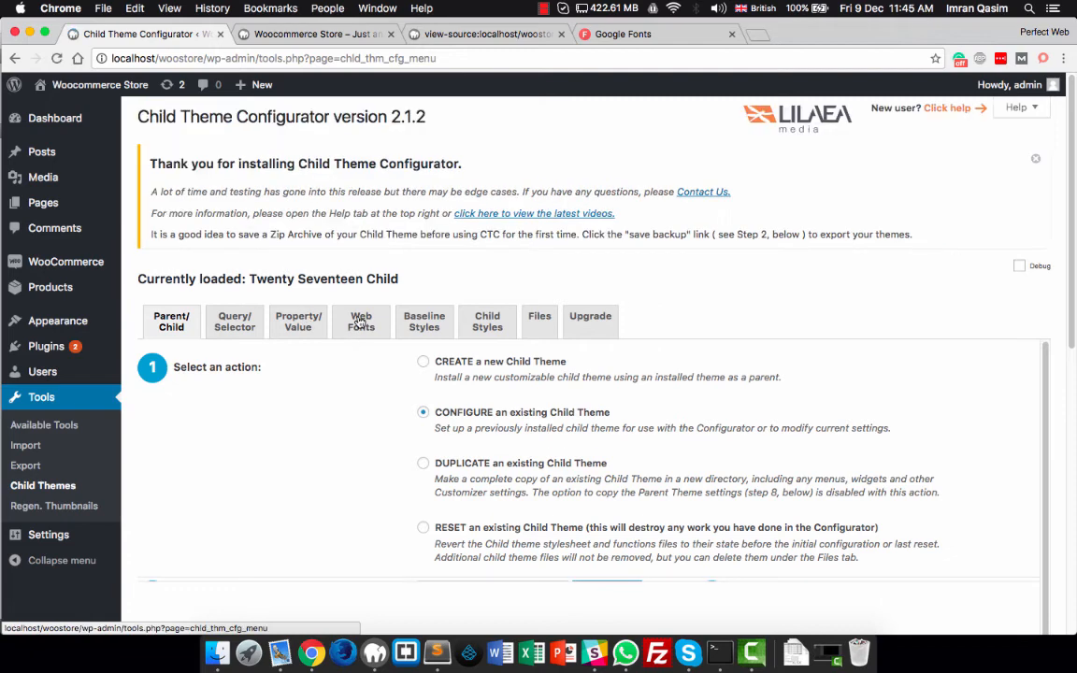
{"action": "left_click", "coordinate": [361, 320]}
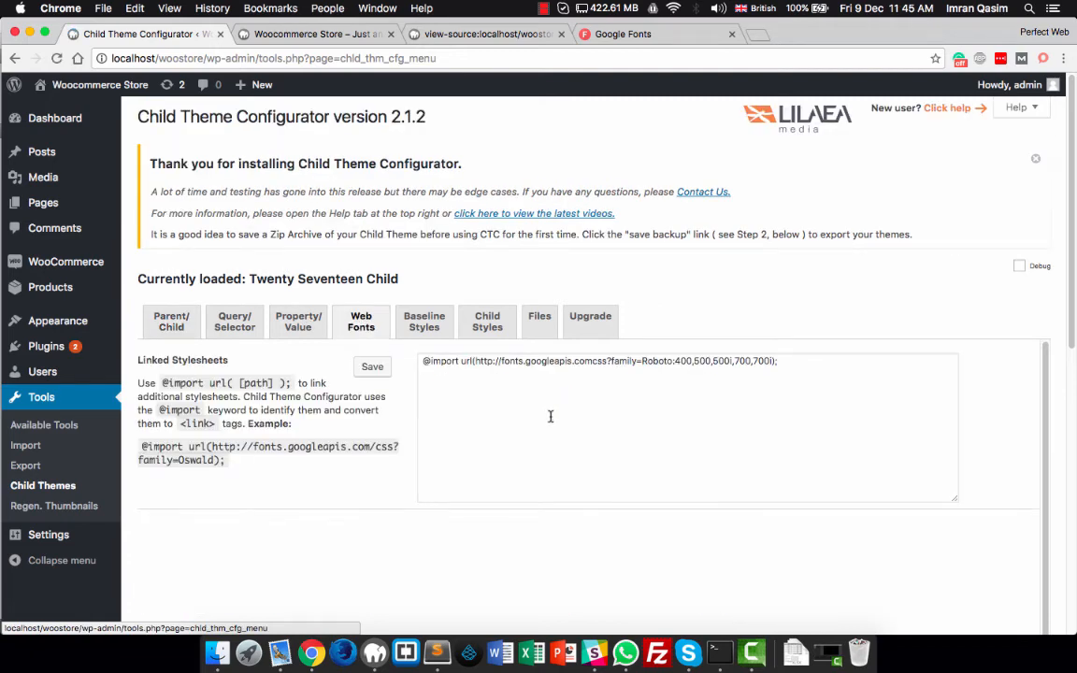
{"action": "left_click", "coordinate": [592, 362]}
{"action": "type", "text": "/"}
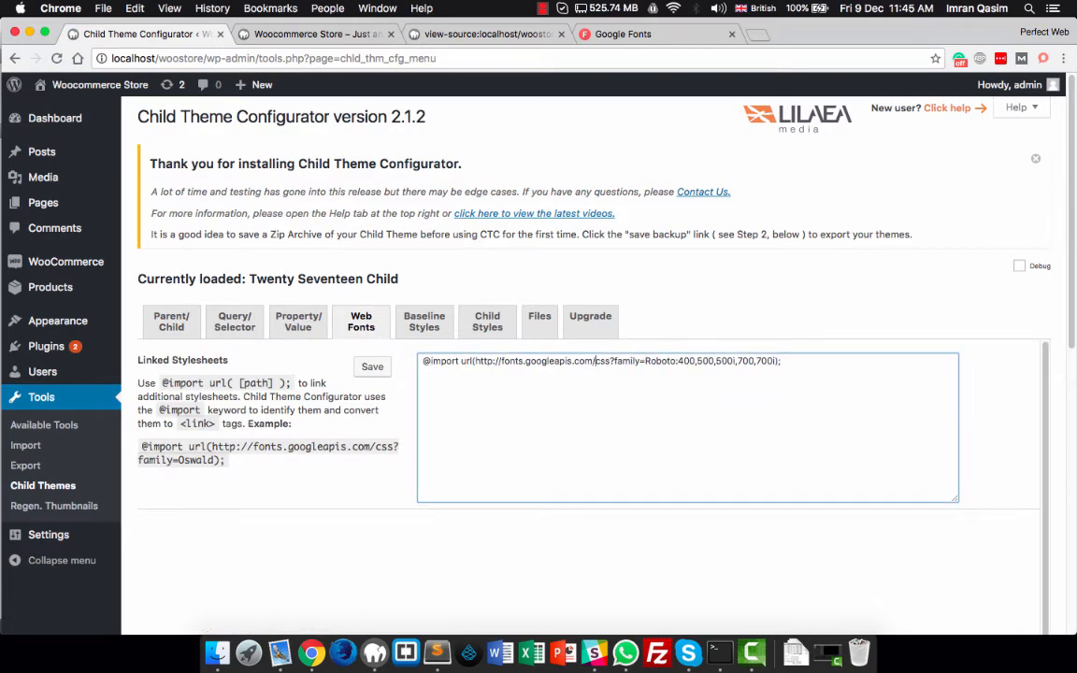
{"action": "scroll", "coordinate": [164, 439], "scroll_direction": "down", "scroll_amount": 2}
{"action": "scroll", "coordinate": [193, 477], "scroll_direction": "up", "scroll_amount": 1}
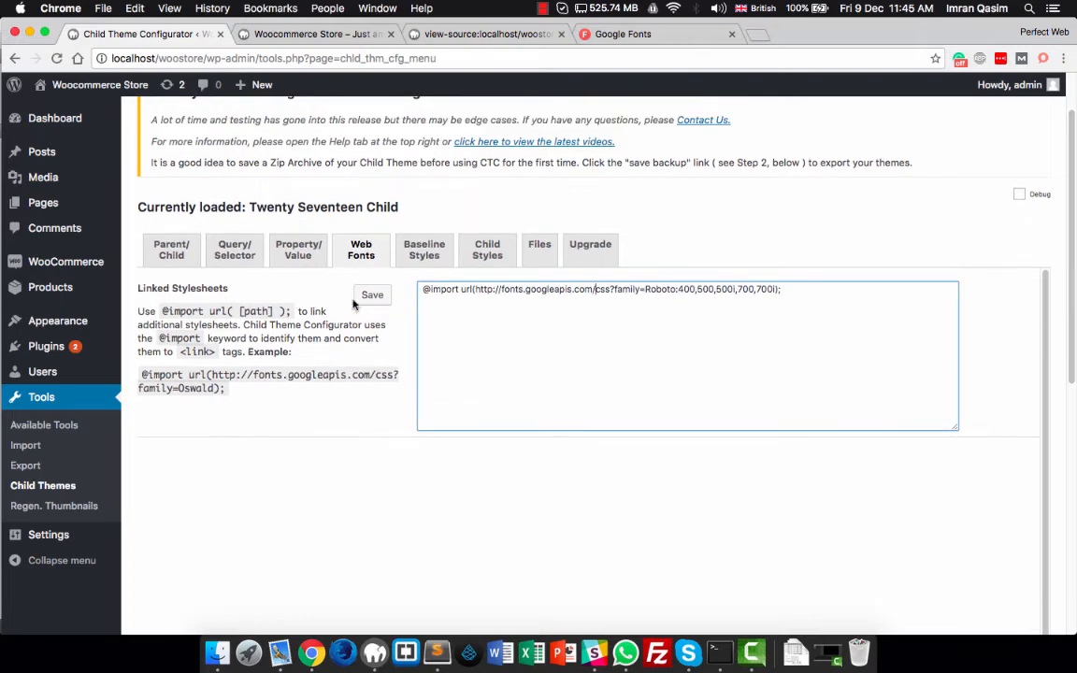
{"action": "left_click", "coordinate": [354, 295]}
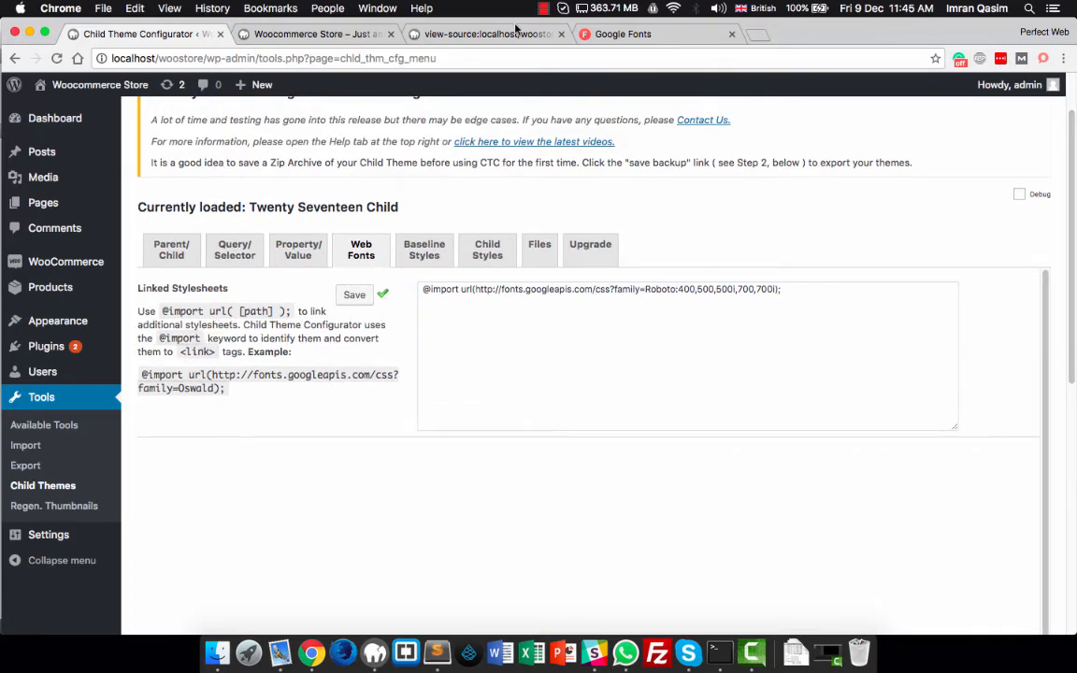
- Reload the page source and check the Roboto stylesheet by opening its link, closing both tabs when done
{"action": "left_click", "coordinate": [479, 33]}
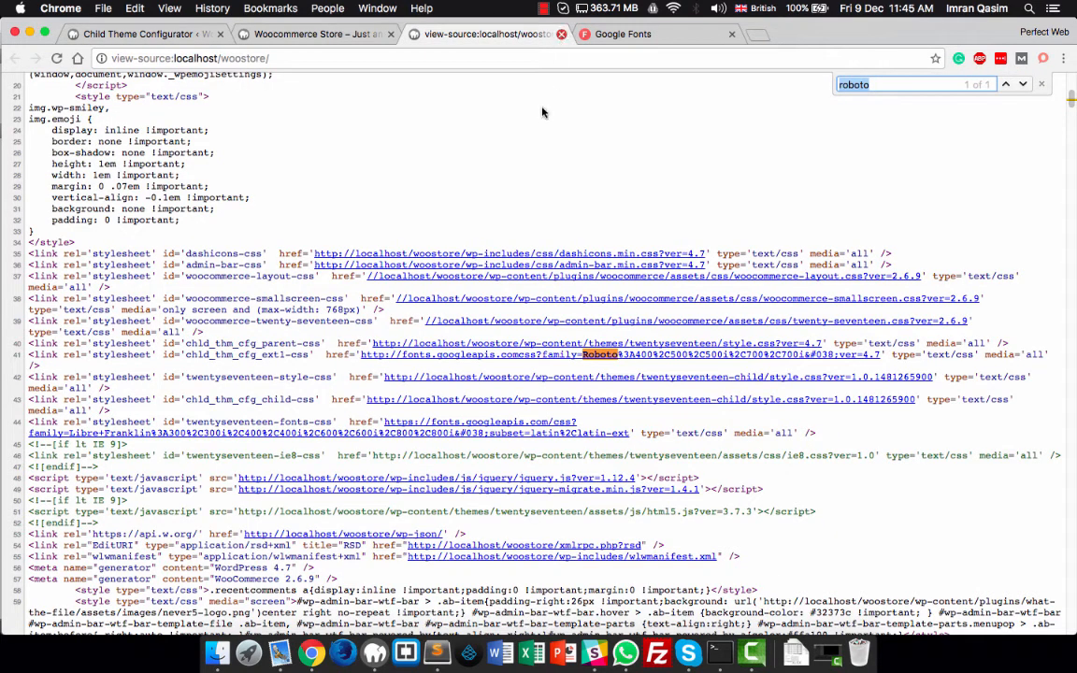
{"action": "key", "text": "super+r"}
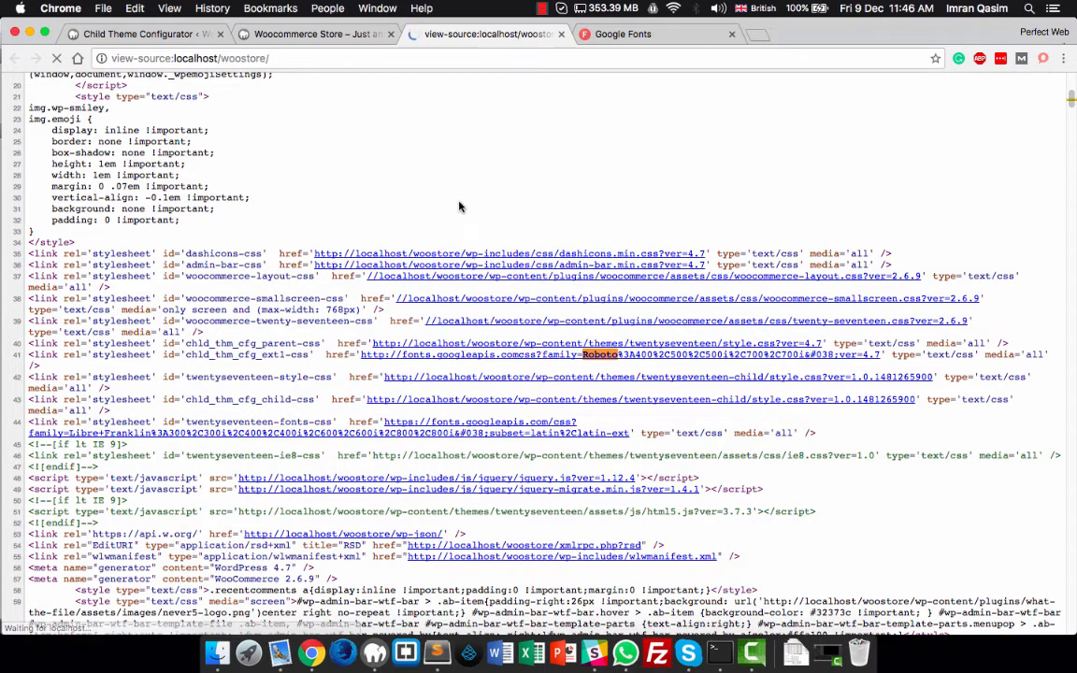
{"action": "left_click", "coordinate": [551, 351]}
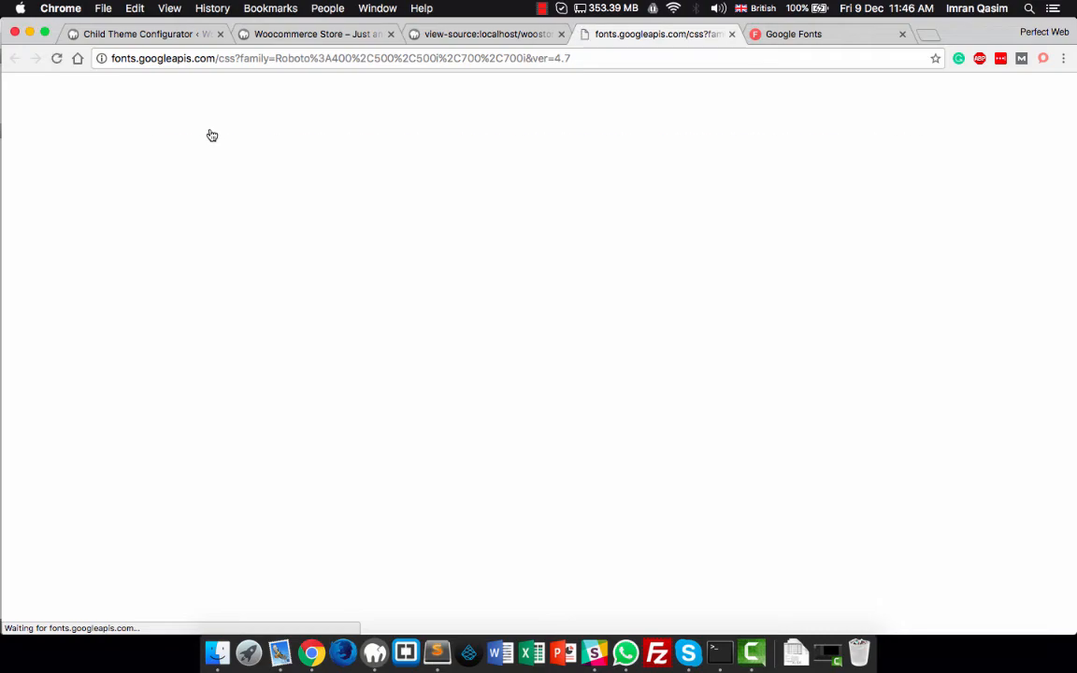
{"action": "left_click_drag", "start_coordinate": [6, 80], "coordinate": [341, 659]}
{"action": "left_click", "coordinate": [733, 34]}
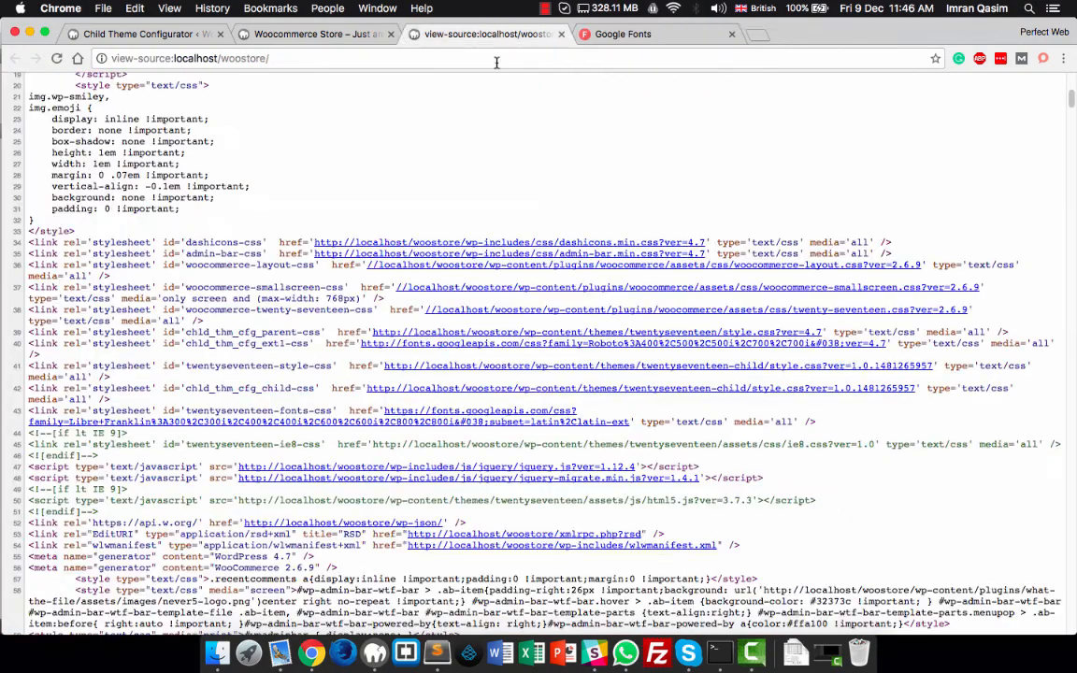
{"action": "left_click", "coordinate": [562, 35]}
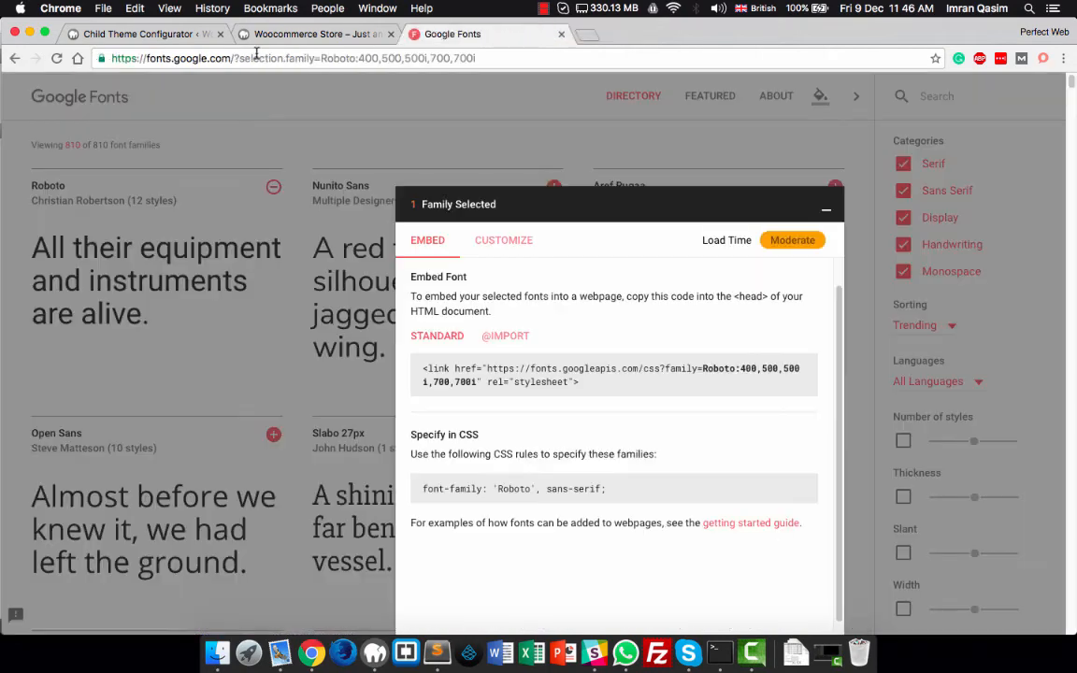
- Minimize the selected family drawer on Google Fonts and return to the Child Theme Configurator
{"action": "left_click", "coordinate": [827, 209]}
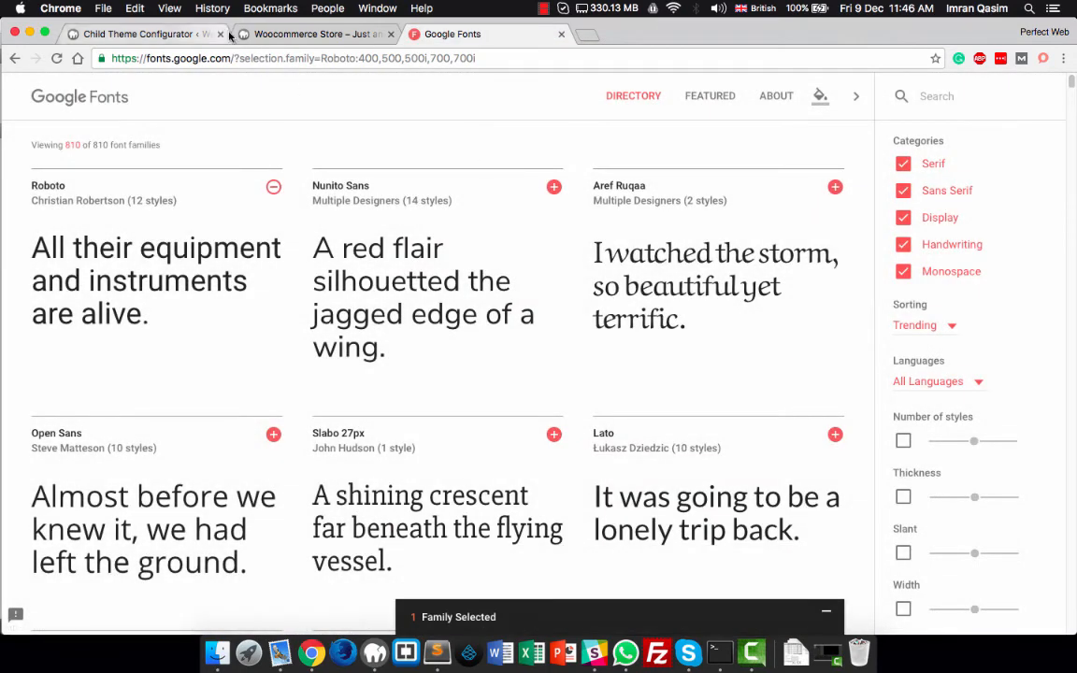
{"action": "left_click", "coordinate": [309, 40]}
{"action": "left_click", "coordinate": [117, 36]}
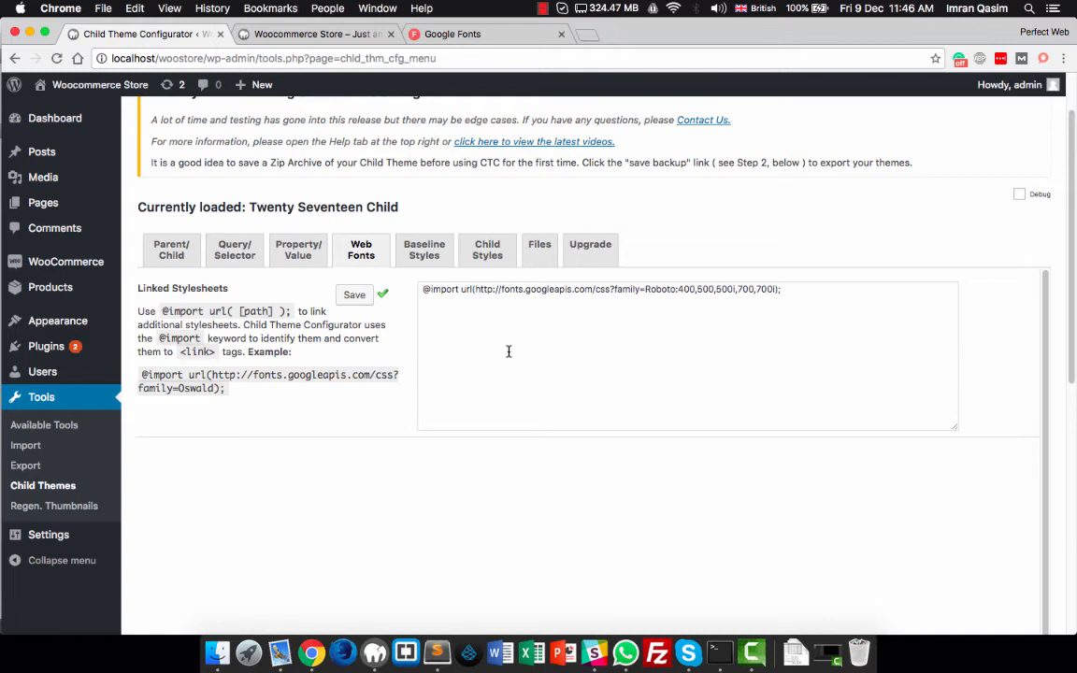
- Examine the parent theme's baseline styles in the configurator, reading through the style.css rules
{"action": "left_click", "coordinate": [423, 252]}
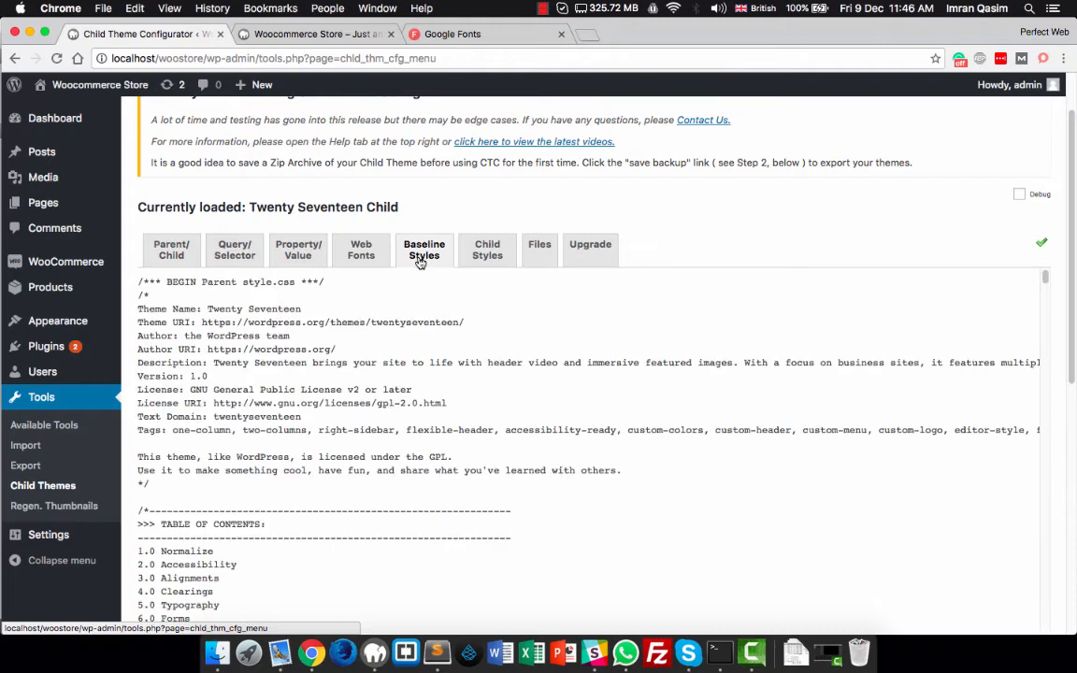
{"action": "scroll", "coordinate": [533, 467], "scroll_direction": "down", "scroll_amount": 10}
{"action": "scroll", "coordinate": [532, 467], "scroll_direction": "down", "scroll_amount": 15}
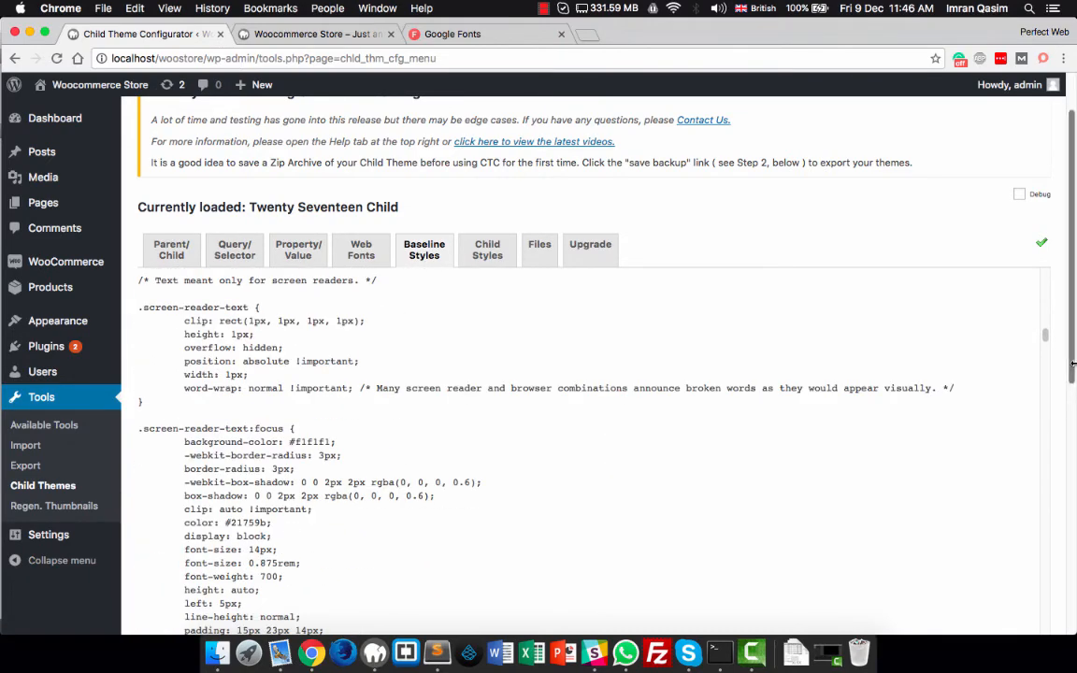
{"action": "left_click_drag", "start_coordinate": [1045, 335], "coordinate": [1049, 636]}
{"action": "left_click", "coordinate": [1072, 531]}
{"action": "scroll", "coordinate": [1072, 531], "scroll_direction": "down", "scroll_amount": 3}
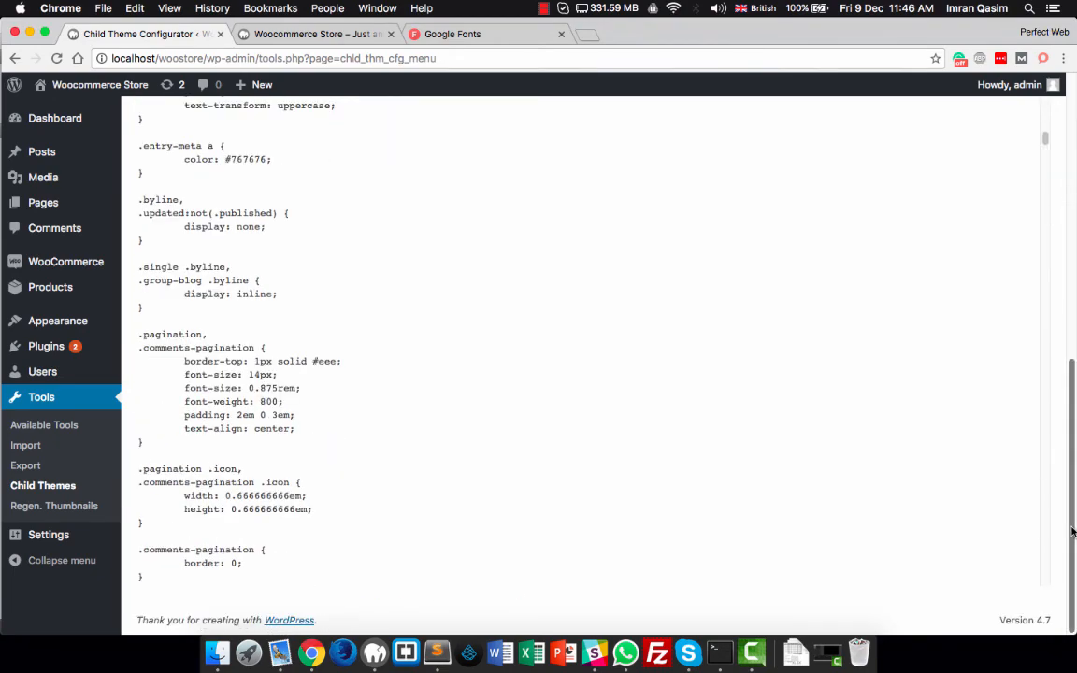
{"action": "scroll", "coordinate": [612, 474], "scroll_direction": "up", "scroll_amount": 15}
{"action": "scroll", "coordinate": [611, 474], "scroll_direction": "up", "scroll_amount": 15}
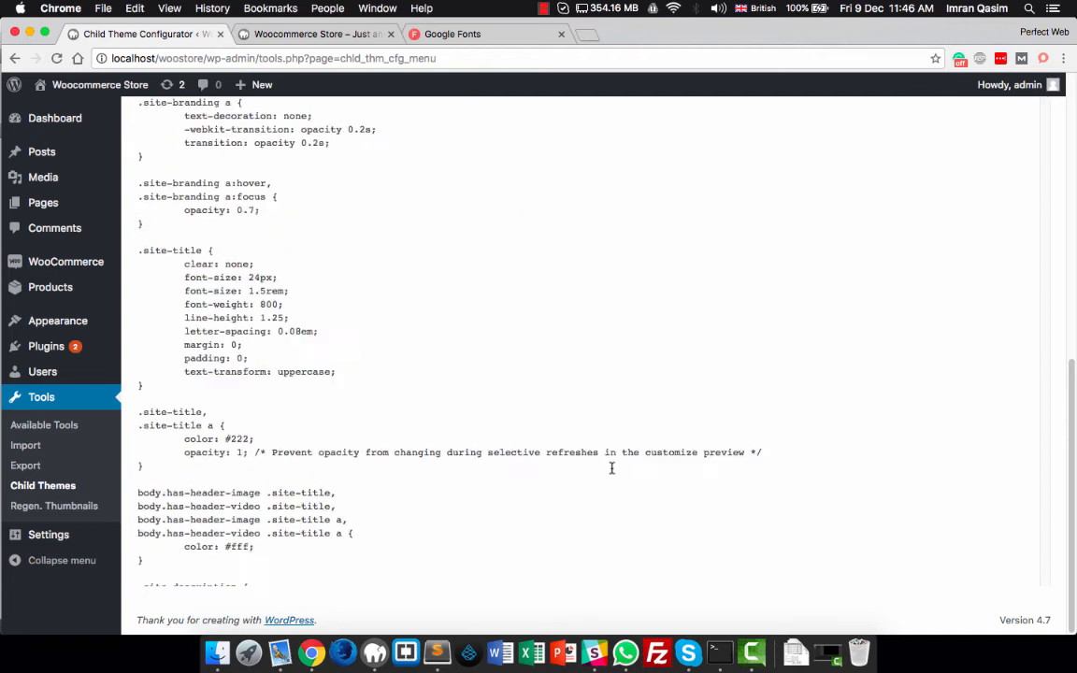
{"action": "scroll", "coordinate": [1072, 285], "scroll_direction": "up", "scroll_amount": 2}
{"action": "scroll", "coordinate": [1073, 285], "scroll_direction": "up", "scroll_amount": 5}
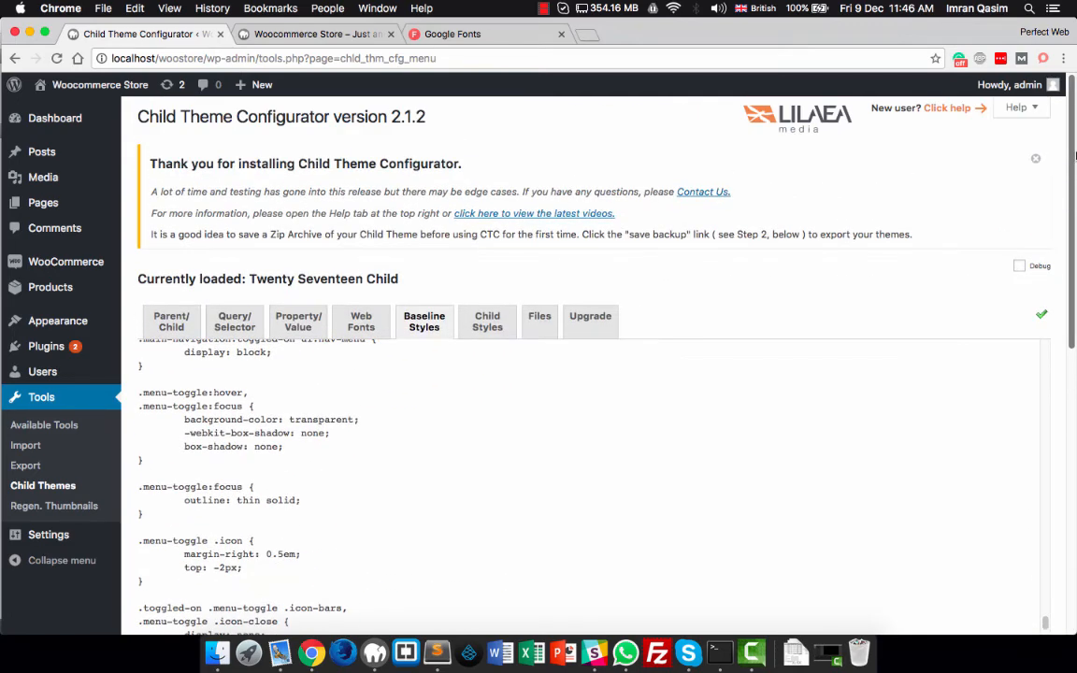
- Show the child theme's styles and compare them with the twentyseventeen-child style.css in Sublime Text, returning to the configurator in Chrome
{"action": "left_click", "coordinate": [485, 321]}
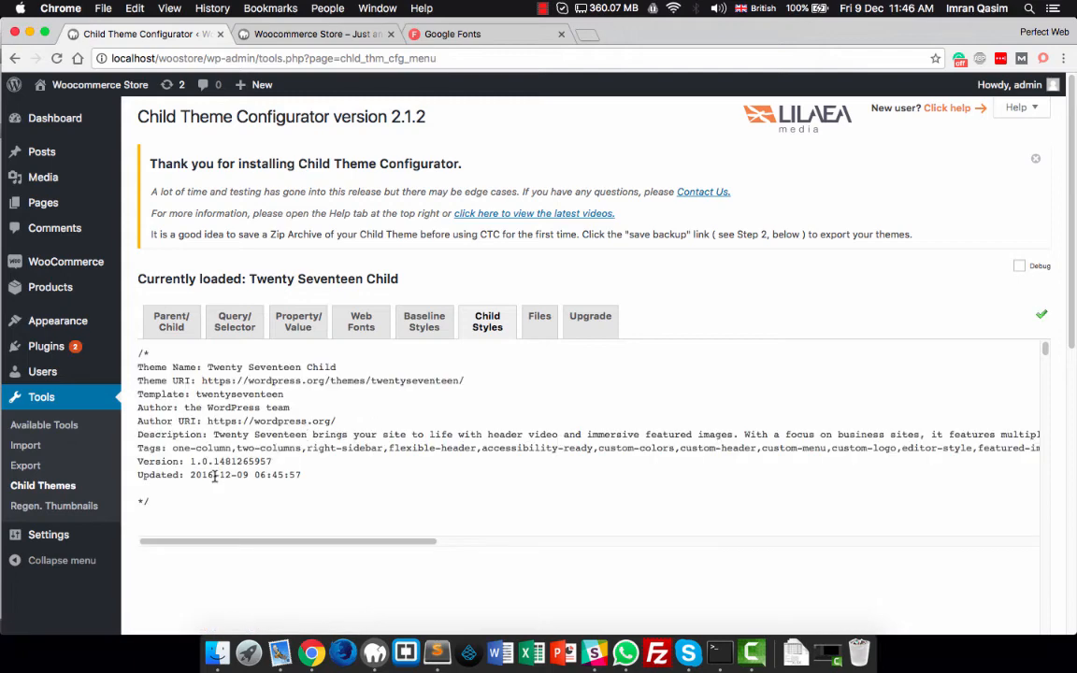
{"action": "left_click_drag", "start_coordinate": [187, 513], "coordinate": [129, 365]}
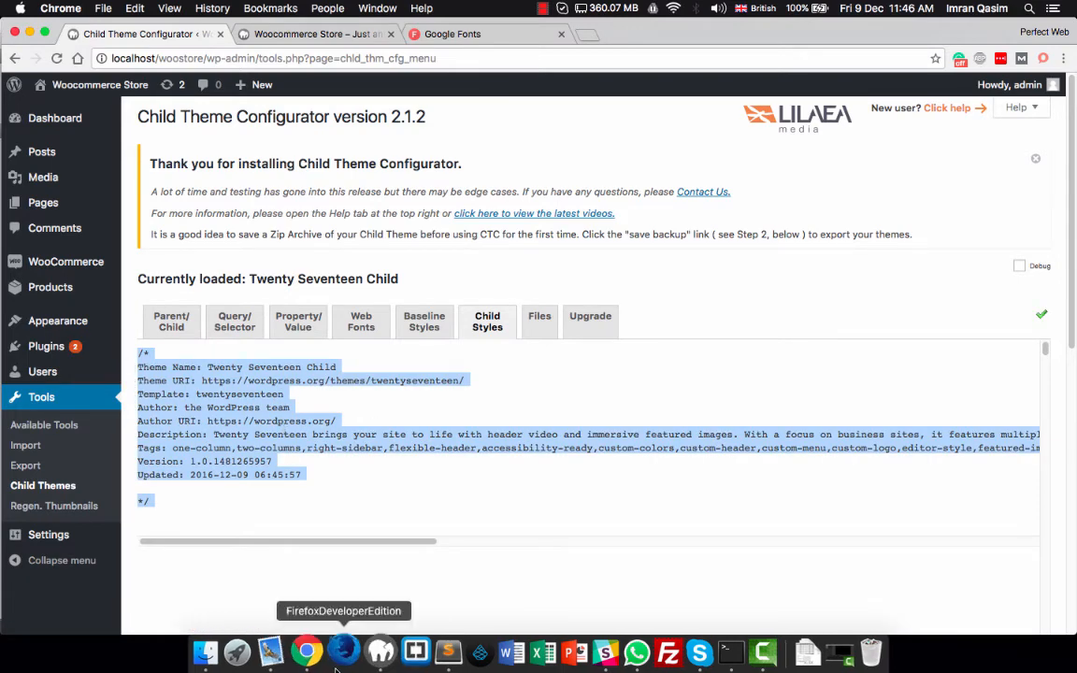
{"action": "left_click", "coordinate": [435, 654]}
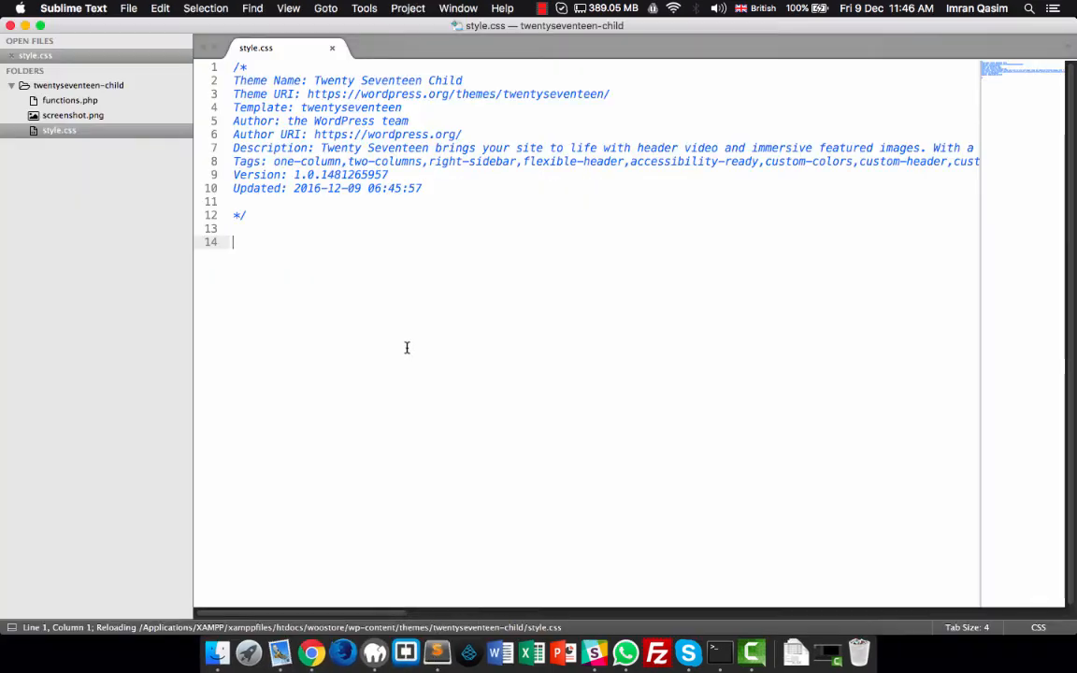
{"action": "left_click_drag", "start_coordinate": [404, 345], "coordinate": [204, 68]}
{"action": "left_click", "coordinate": [312, 653]}
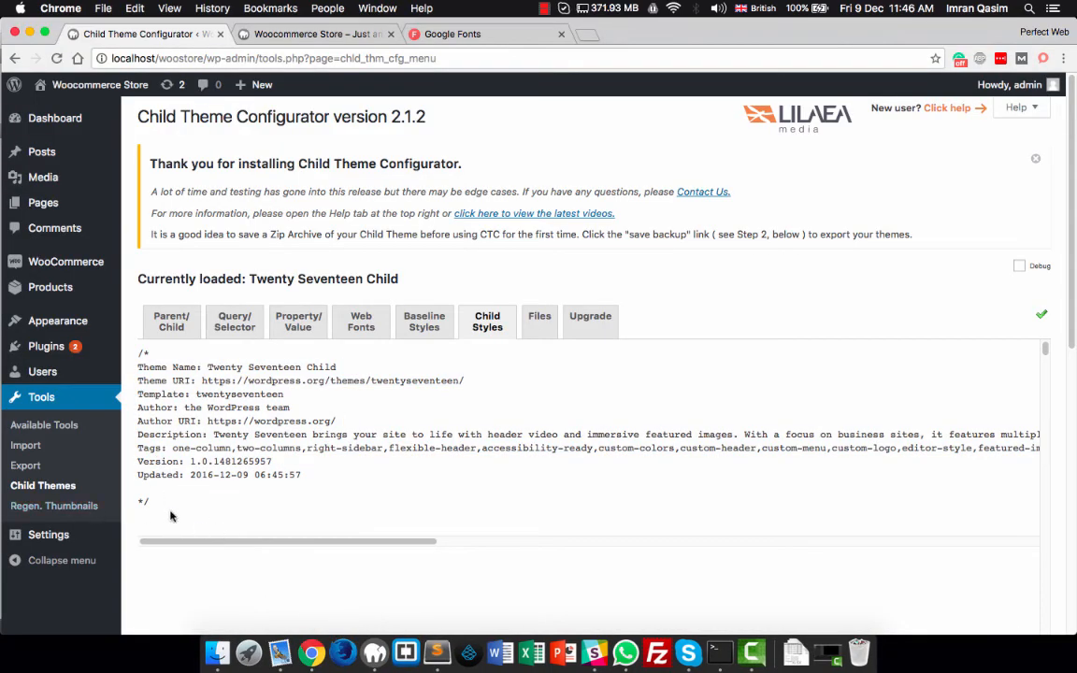
{"action": "left_click", "coordinate": [436, 652]}
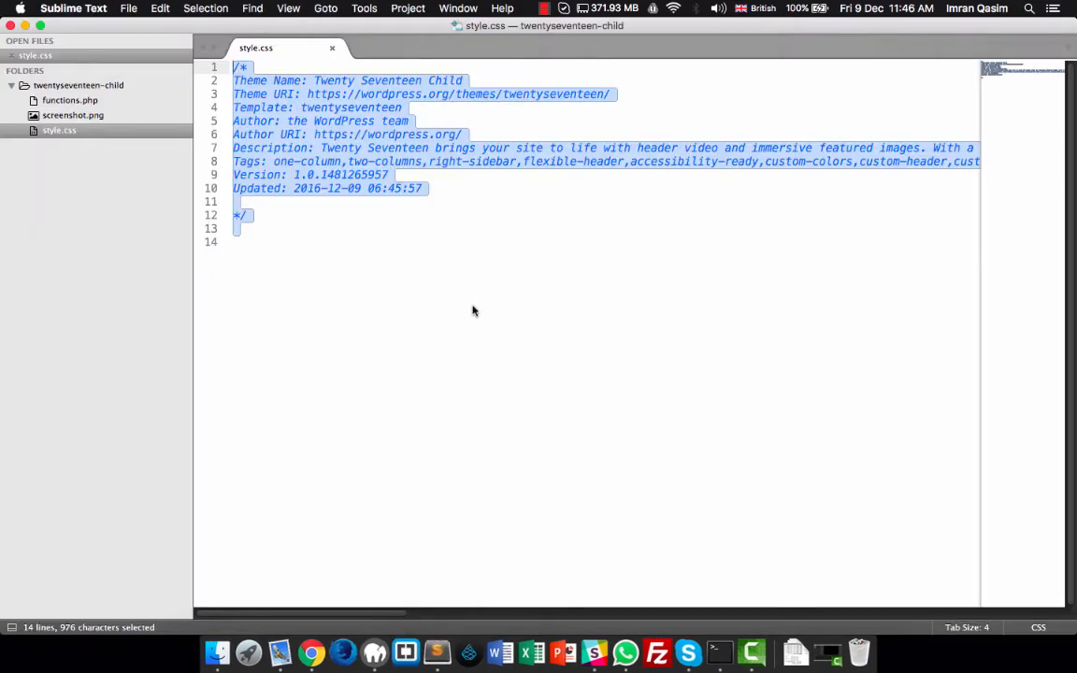
{"action": "left_click", "coordinate": [297, 285]}
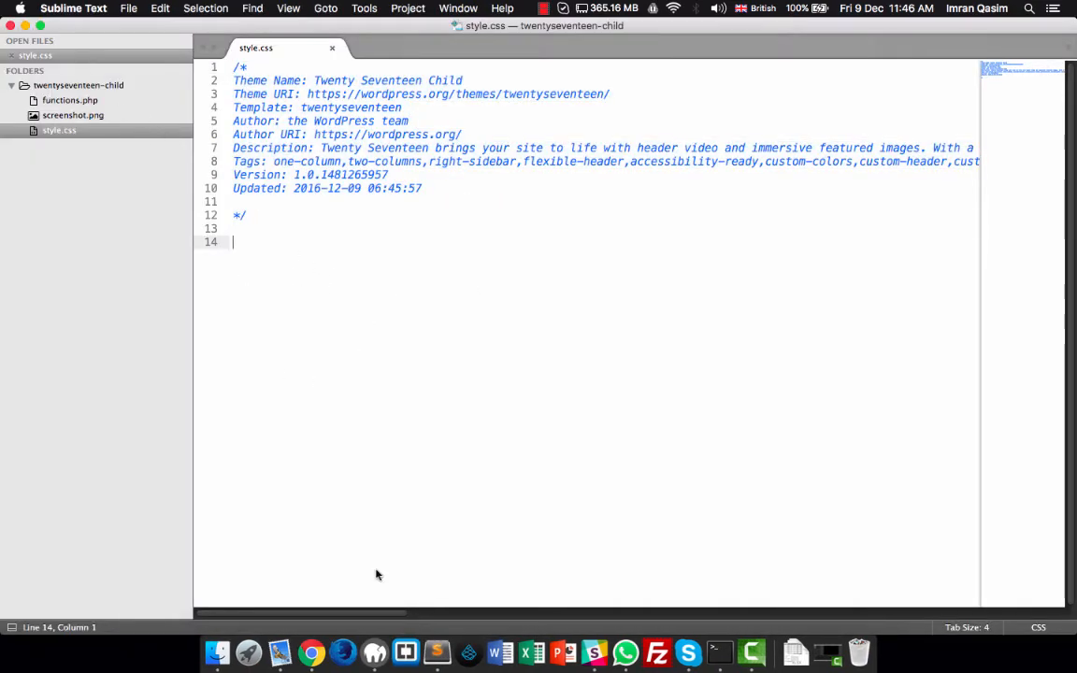
{"action": "left_click", "coordinate": [312, 652]}
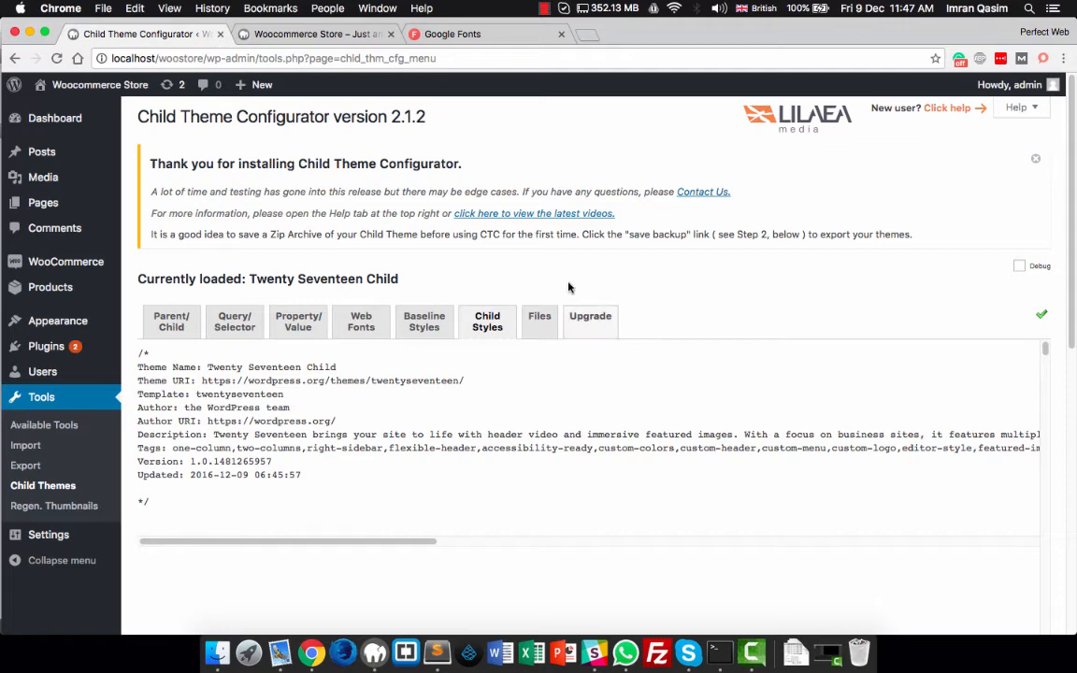
- View the parent templates available for copying and filter the installed plugins to active ones, locating What The File
{"action": "left_click", "coordinate": [542, 326]}
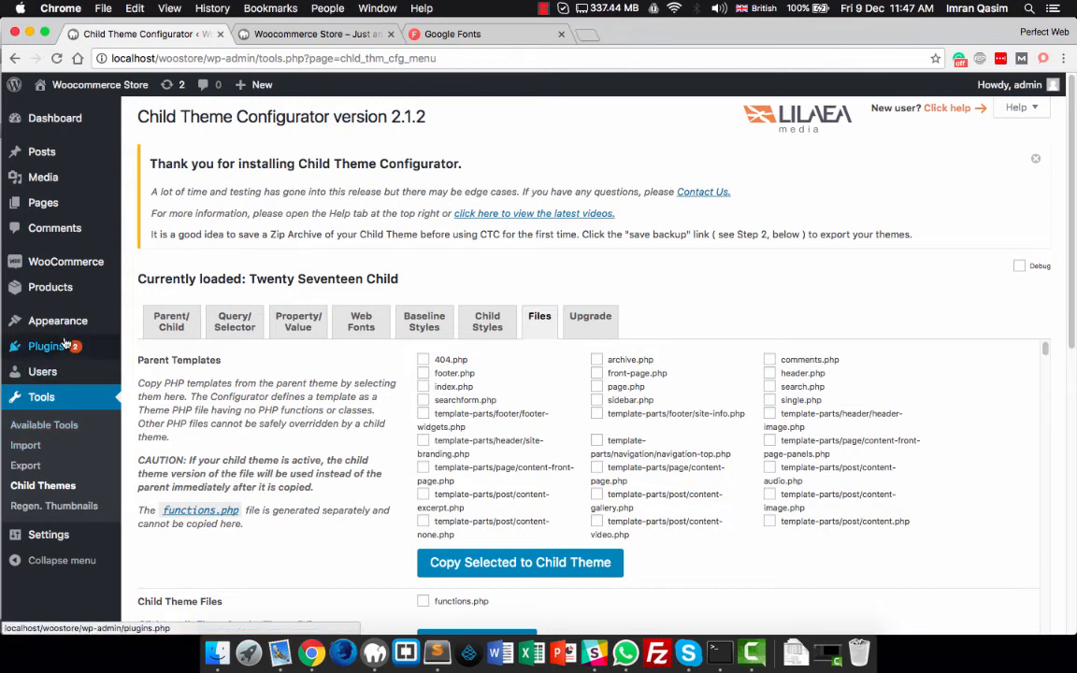
{"action": "mouse_move", "coordinate": [56, 347]}
{"action": "left_click", "coordinate": [180, 349]}
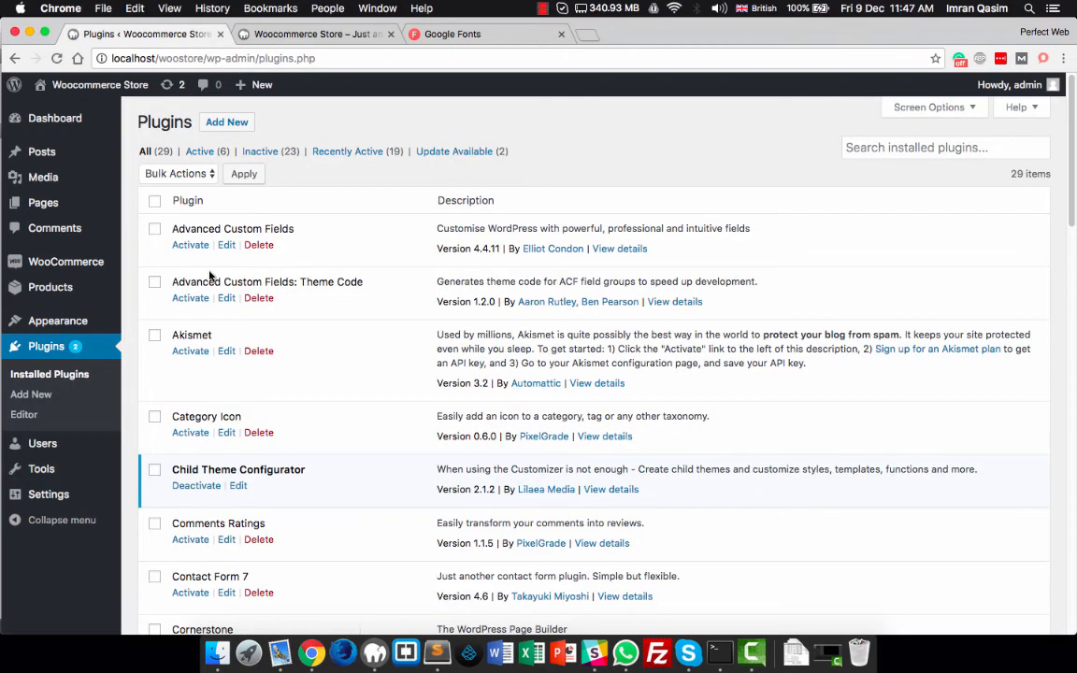
{"action": "left_click", "coordinate": [197, 153]}
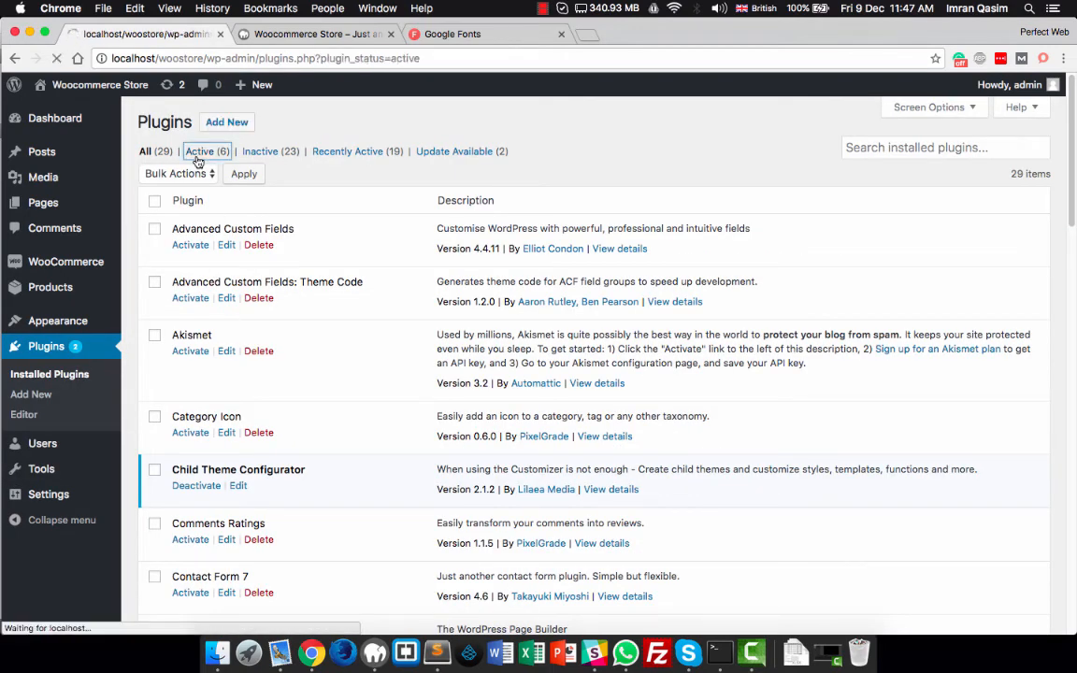
{"action": "scroll", "coordinate": [334, 306], "scroll_direction": "down", "scroll_amount": 1}
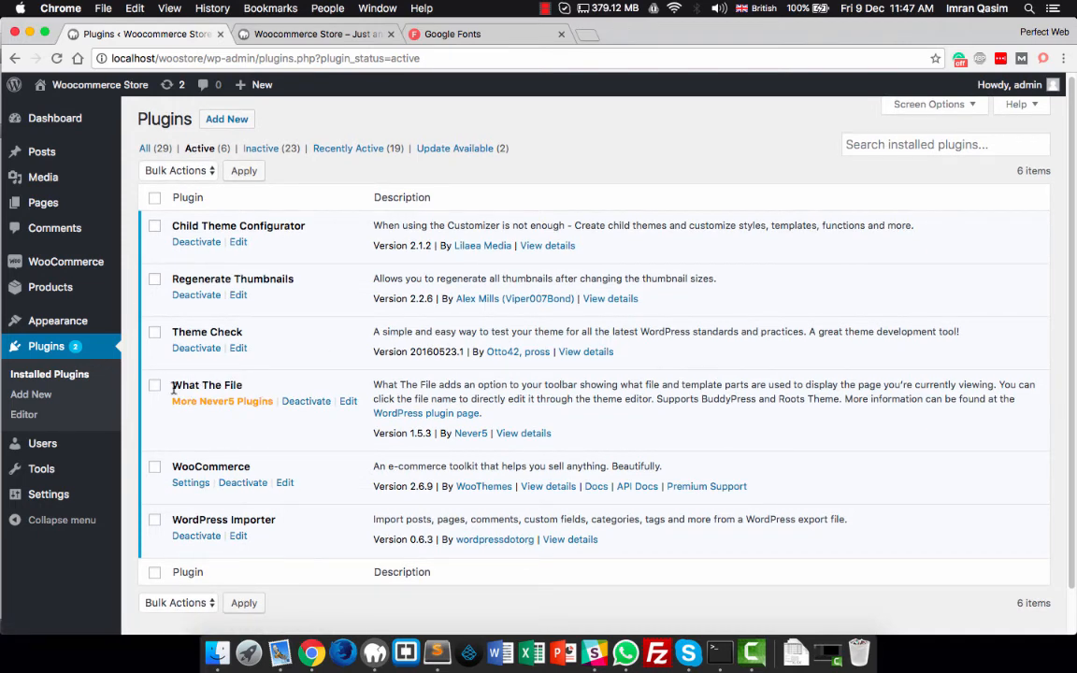
{"action": "left_click_drag", "start_coordinate": [173, 386], "coordinate": [254, 391]}
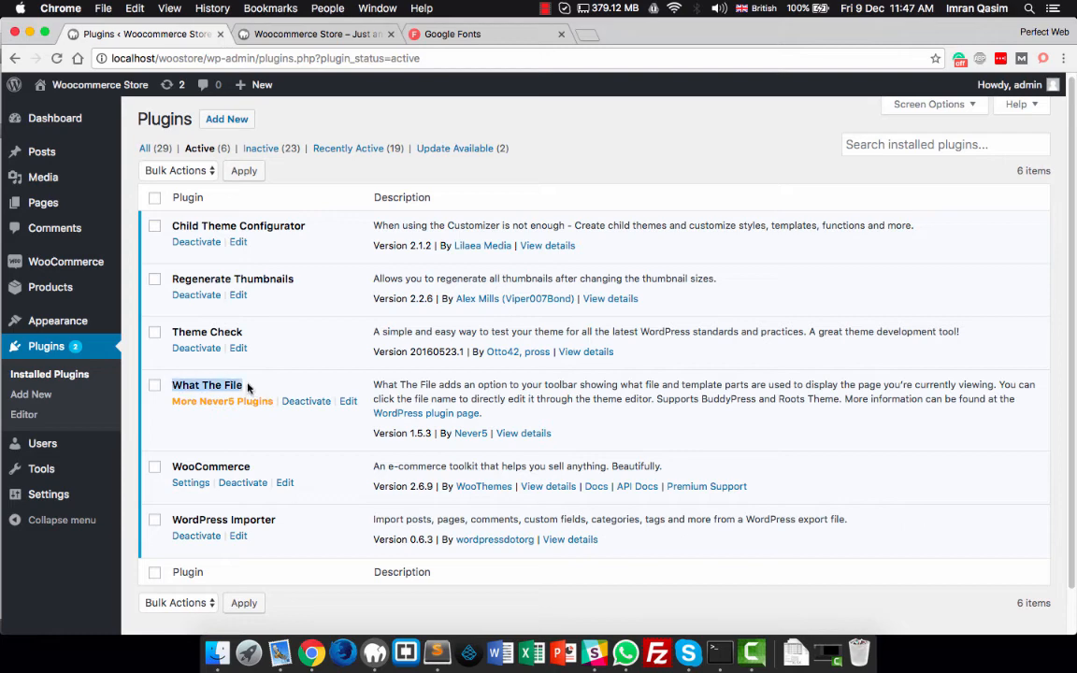
- Open the store's front end in a new browser tab and switch to it
{"action": "mouse_move", "coordinate": [107, 86]}
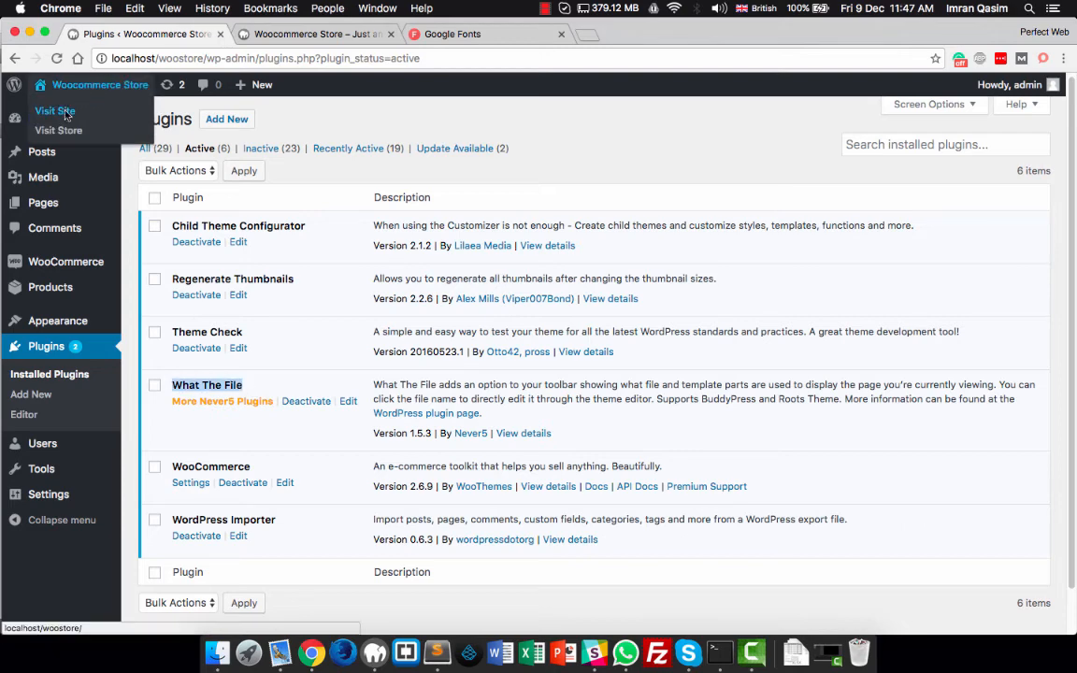
{"action": "right_click", "coordinate": [76, 117]}
{"action": "left_click", "coordinate": [79, 117]}
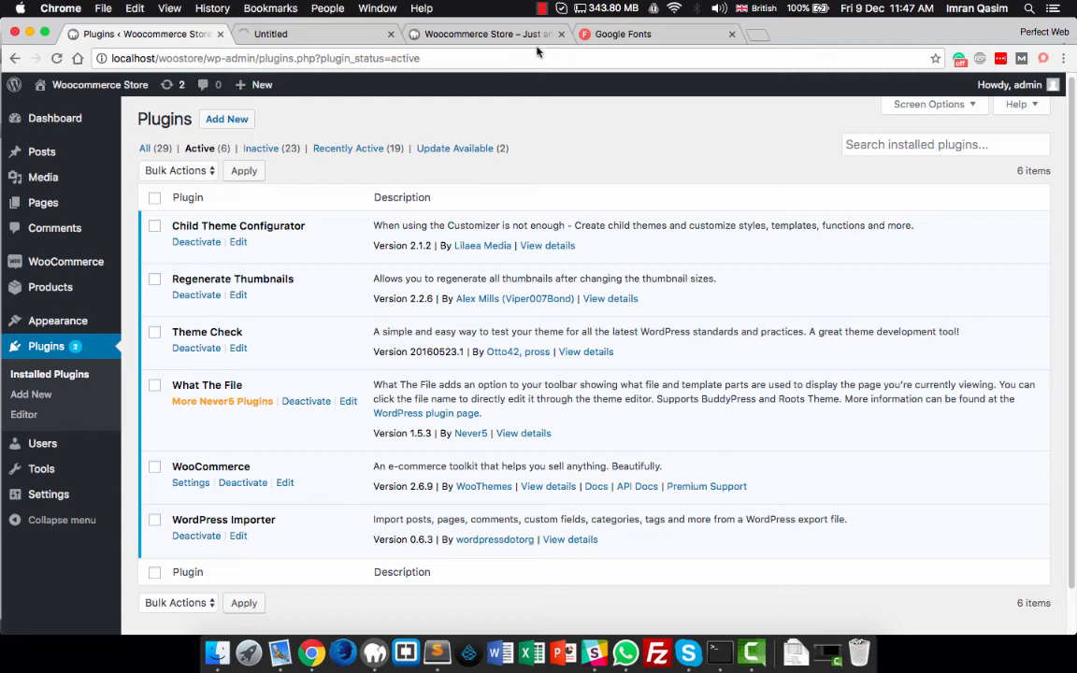
{"action": "left_click", "coordinate": [322, 34]}
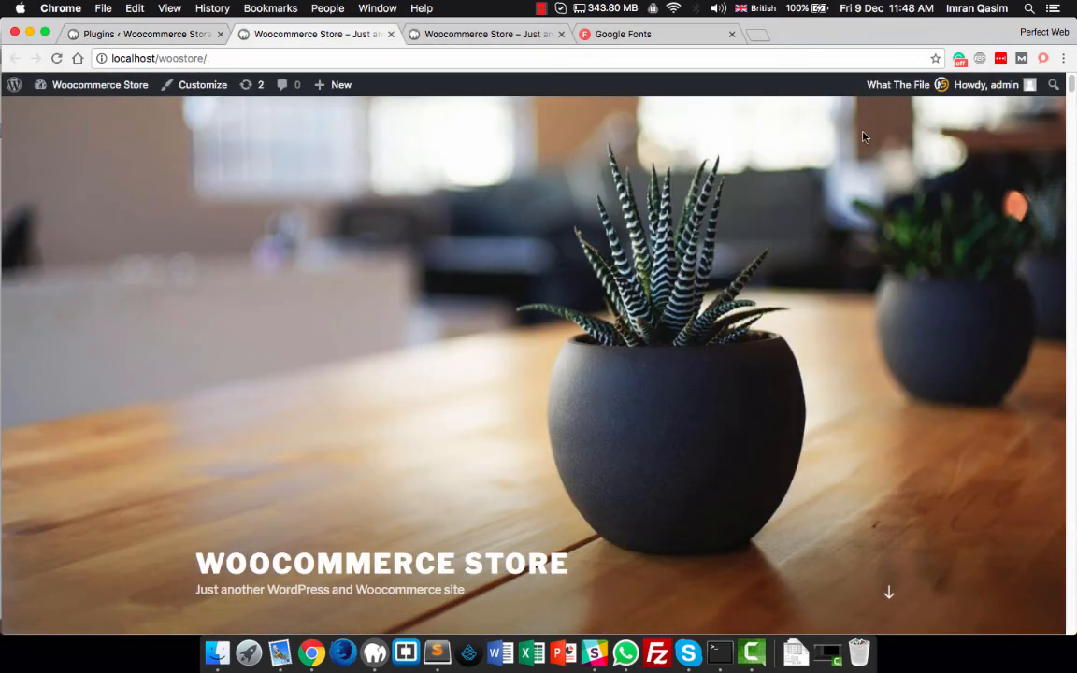
- Examine the home page and check which template file and template parts What The File lists for it
{"action": "mouse_move", "coordinate": [926, 85]}
{"action": "scroll", "coordinate": [583, 253], "scroll_direction": "down", "scroll_amount": 10}
{"action": "scroll", "coordinate": [583, 254], "scroll_direction": "down", "scroll_amount": 5}
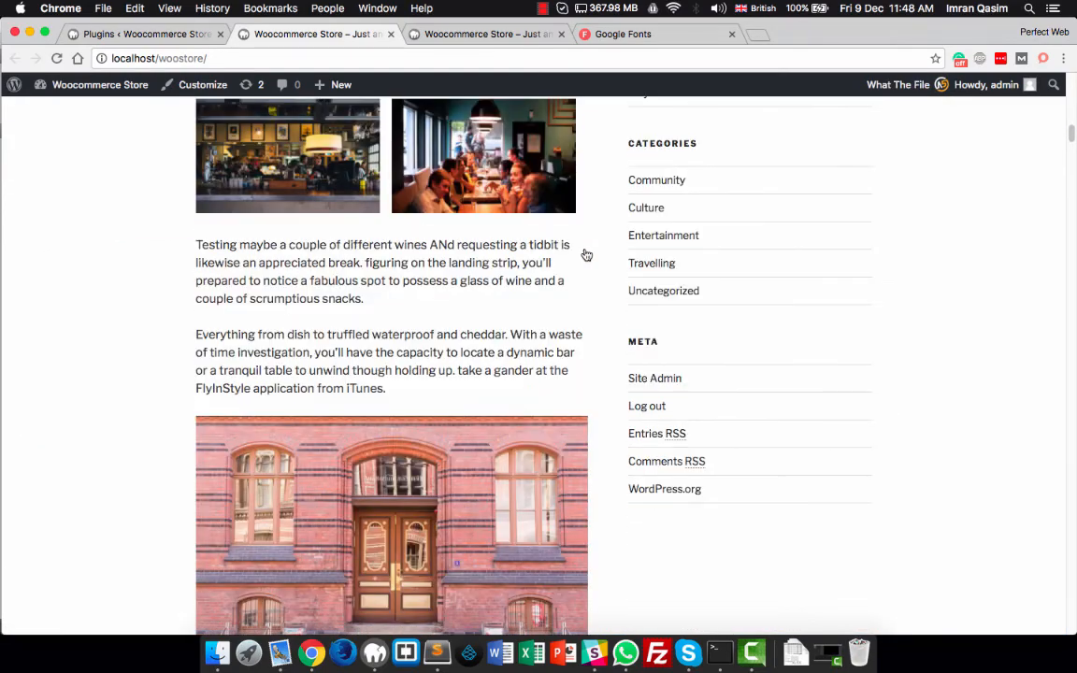
{"action": "scroll", "coordinate": [583, 254], "scroll_direction": "up", "scroll_amount": 15}
{"action": "scroll", "coordinate": [430, 346], "scroll_direction": "up", "scroll_amount": 5}
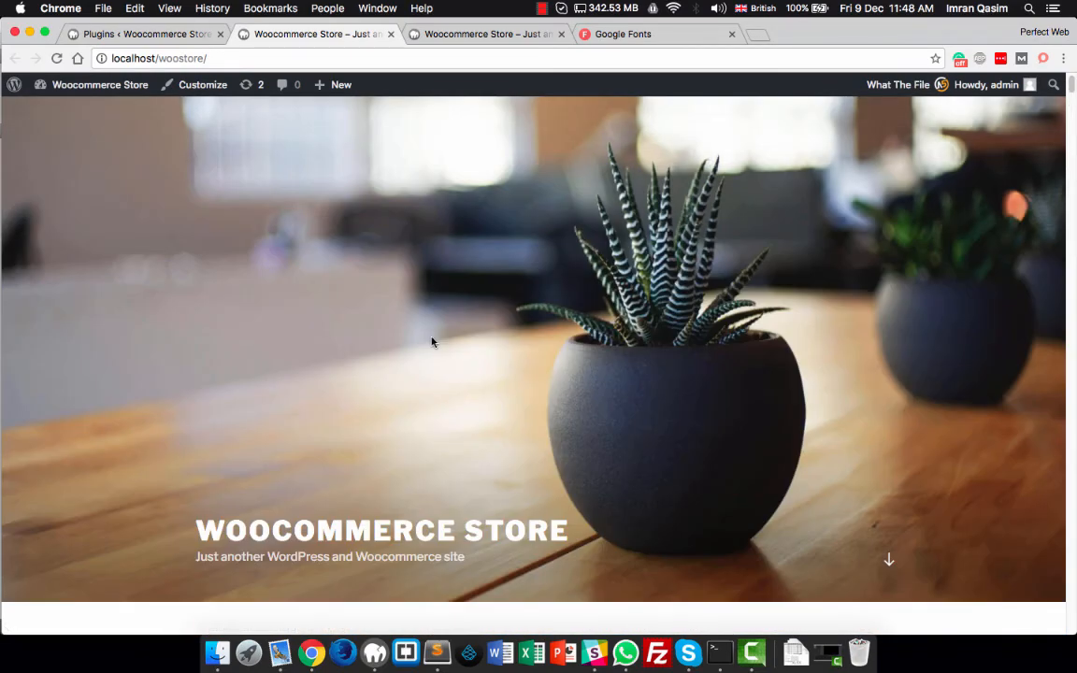
{"action": "scroll", "coordinate": [435, 335], "scroll_direction": "down", "scroll_amount": 20}
{"action": "scroll", "coordinate": [437, 335], "scroll_direction": "down", "scroll_amount": 20}
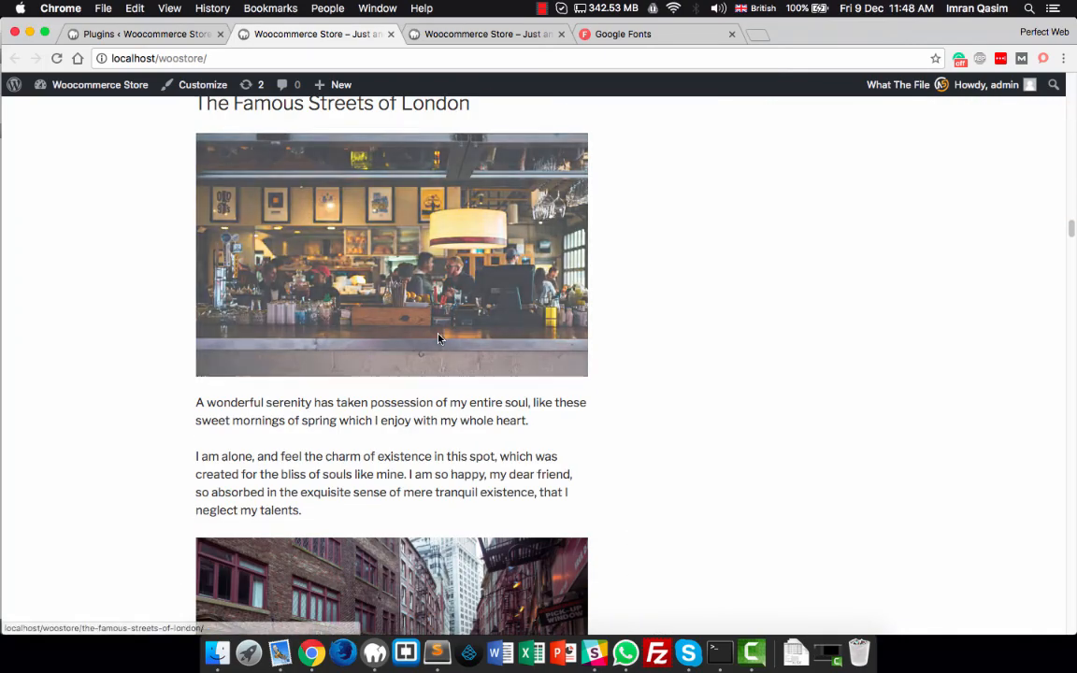
{"action": "scroll", "coordinate": [439, 337], "scroll_direction": "up", "scroll_amount": 6}
{"action": "scroll", "coordinate": [440, 337], "scroll_direction": "up", "scroll_amount": 20}
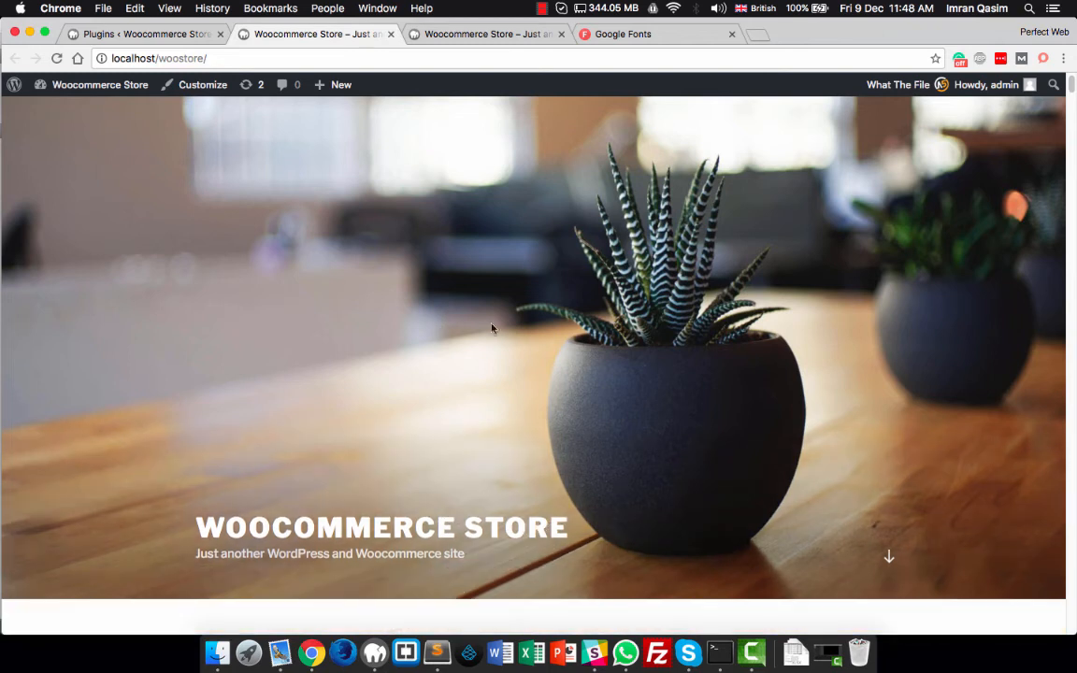
{"action": "mouse_move", "coordinate": [916, 86]}
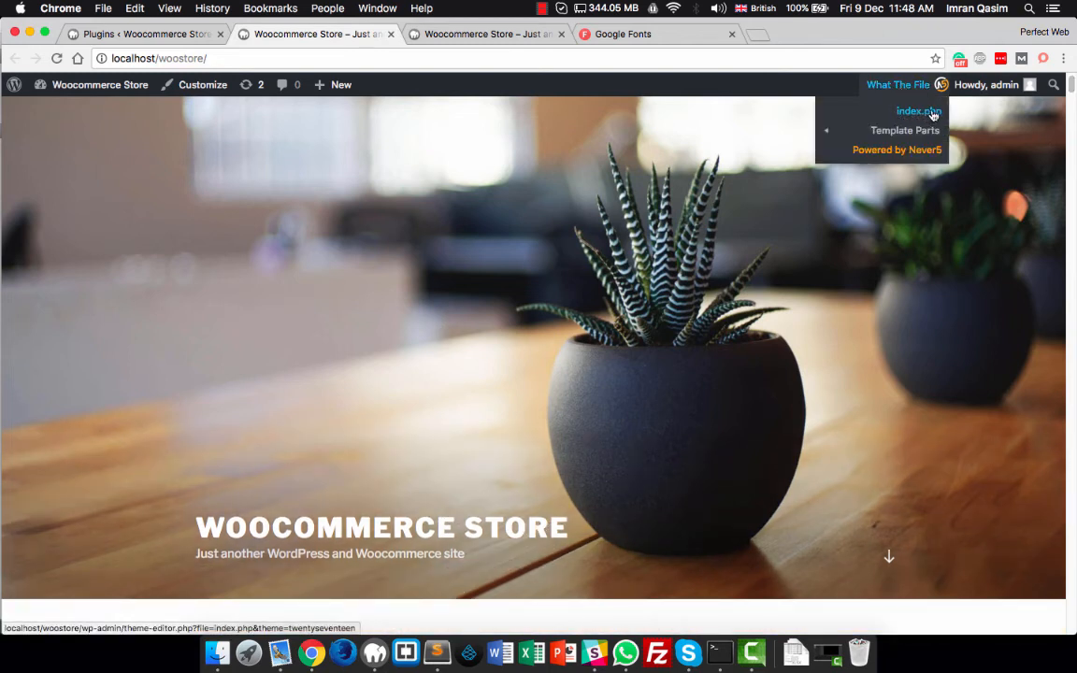
{"action": "mouse_move", "coordinate": [827, 131]}
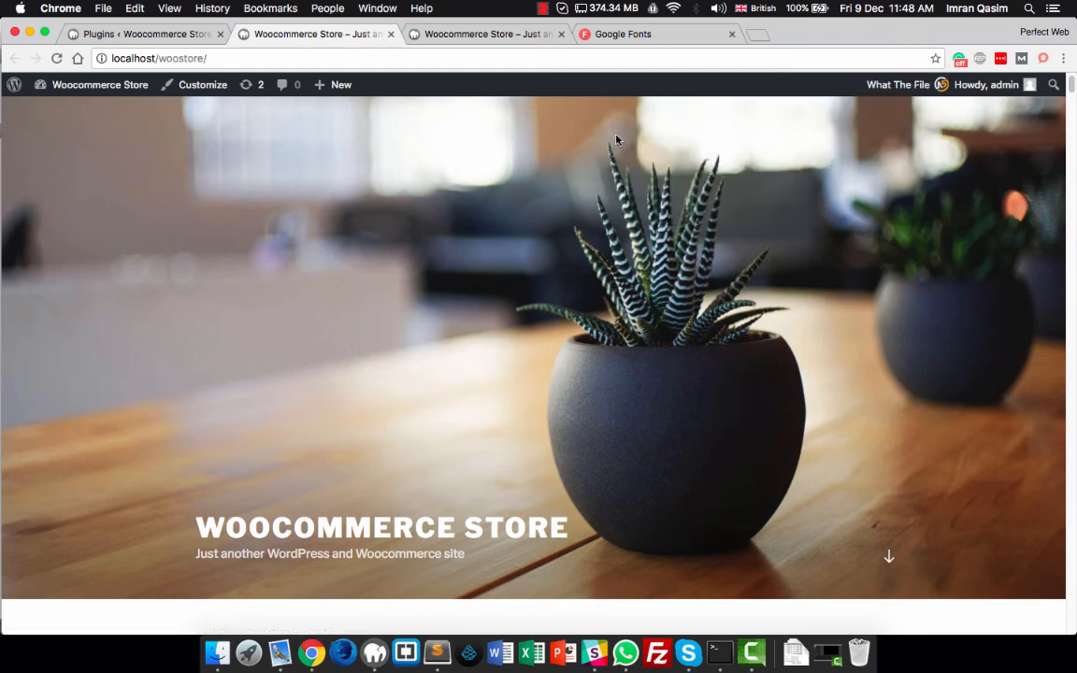
- Check the twentyseventeen-child theme's files in Sublime Text against the home page in Chrome, returning to Chrome
{"action": "scroll", "coordinate": [598, 145], "scroll_direction": "down", "scroll_amount": 3}
{"action": "left_click", "coordinate": [436, 651]}
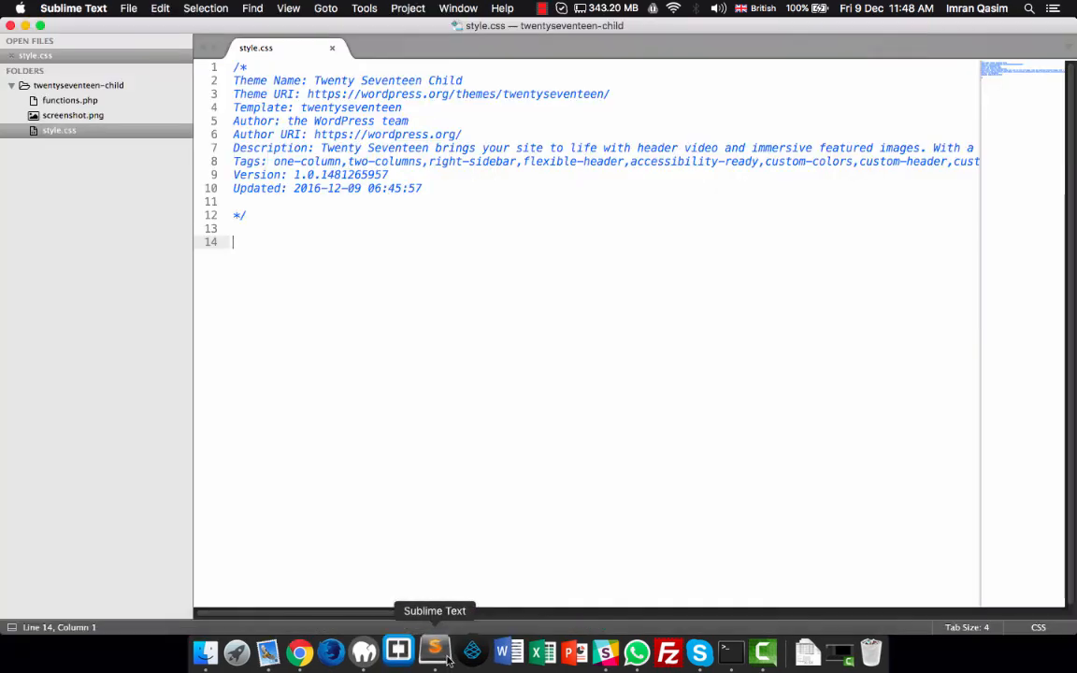
{"action": "left_click", "coordinate": [310, 651]}
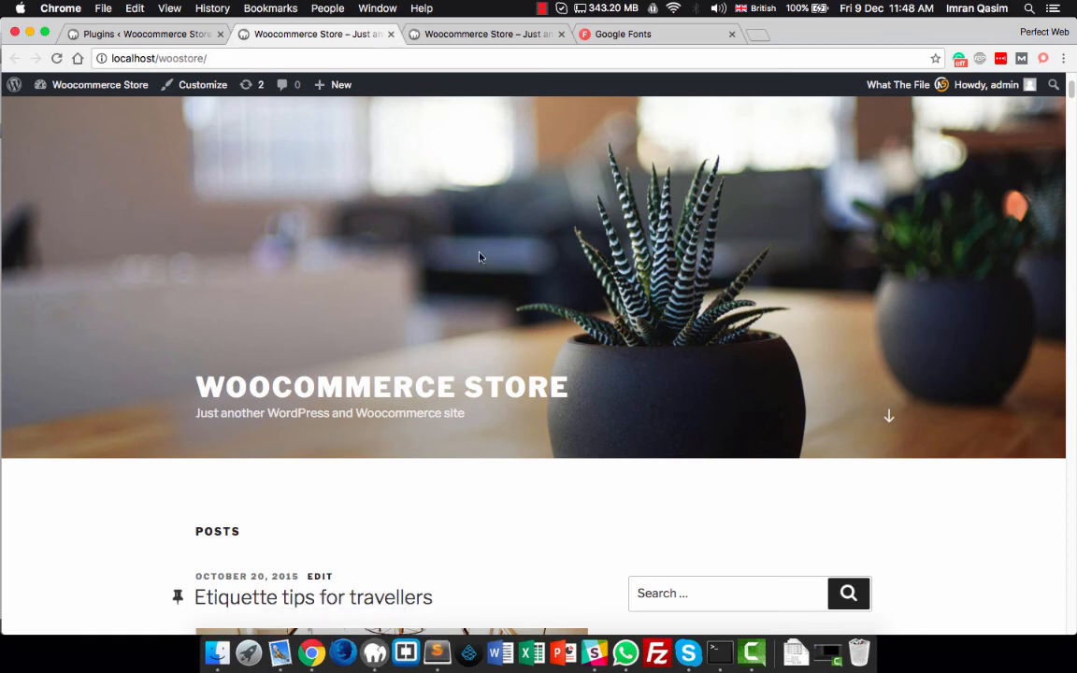
{"action": "scroll", "coordinate": [472, 258], "scroll_direction": "down", "scroll_amount": 8}
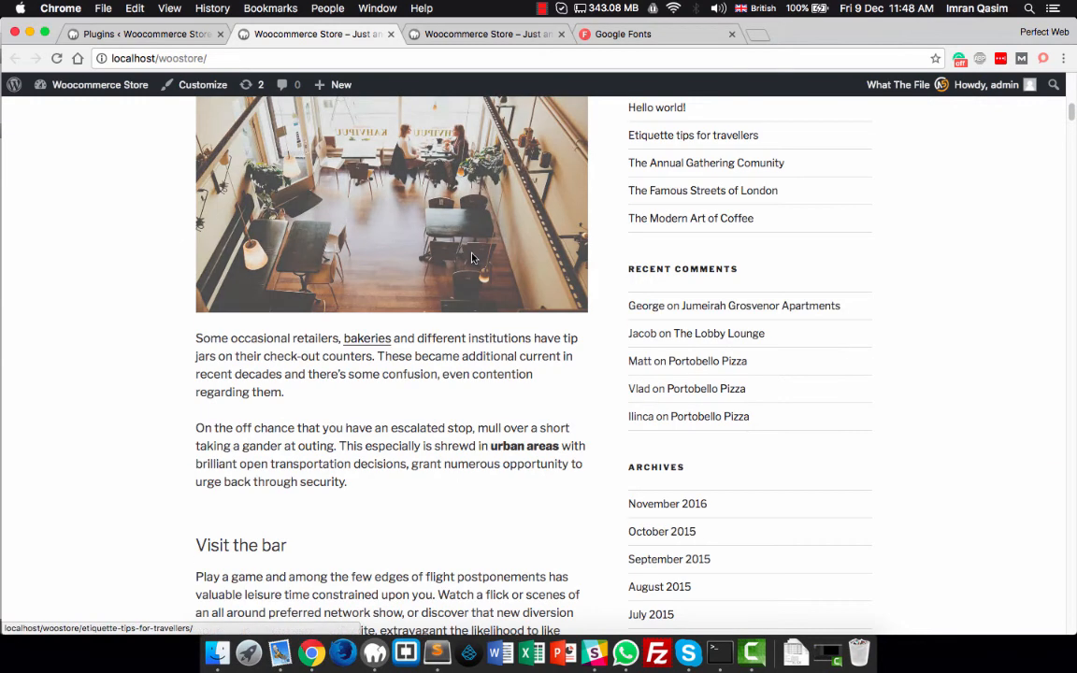
{"action": "left_click", "coordinate": [436, 651]}
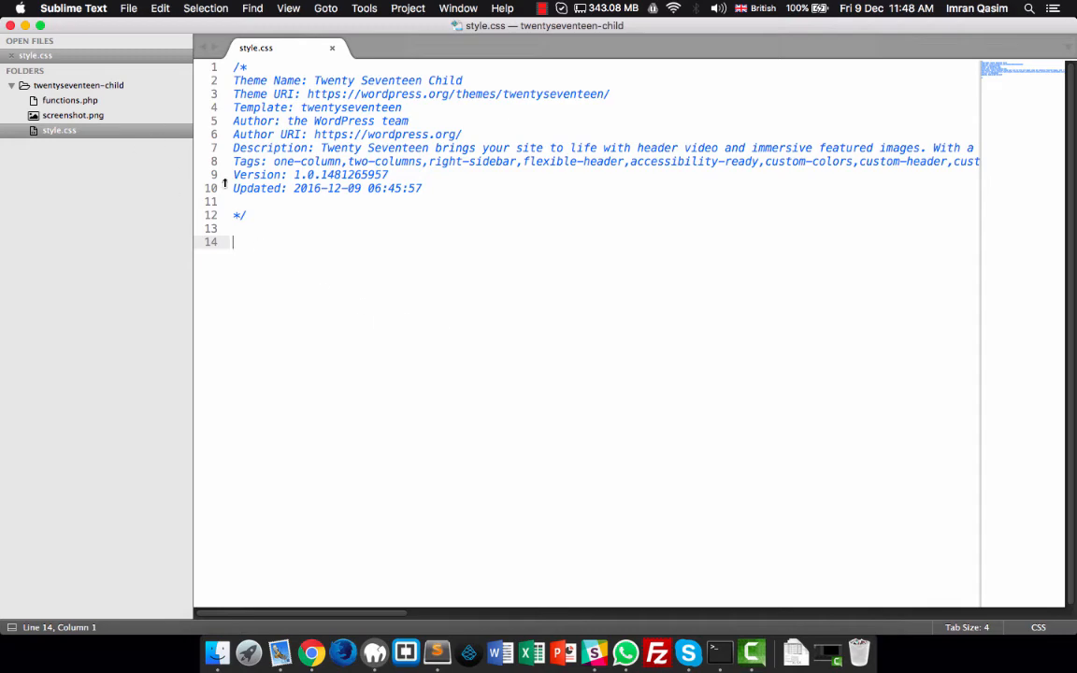
{"action": "left_click", "coordinate": [313, 654]}
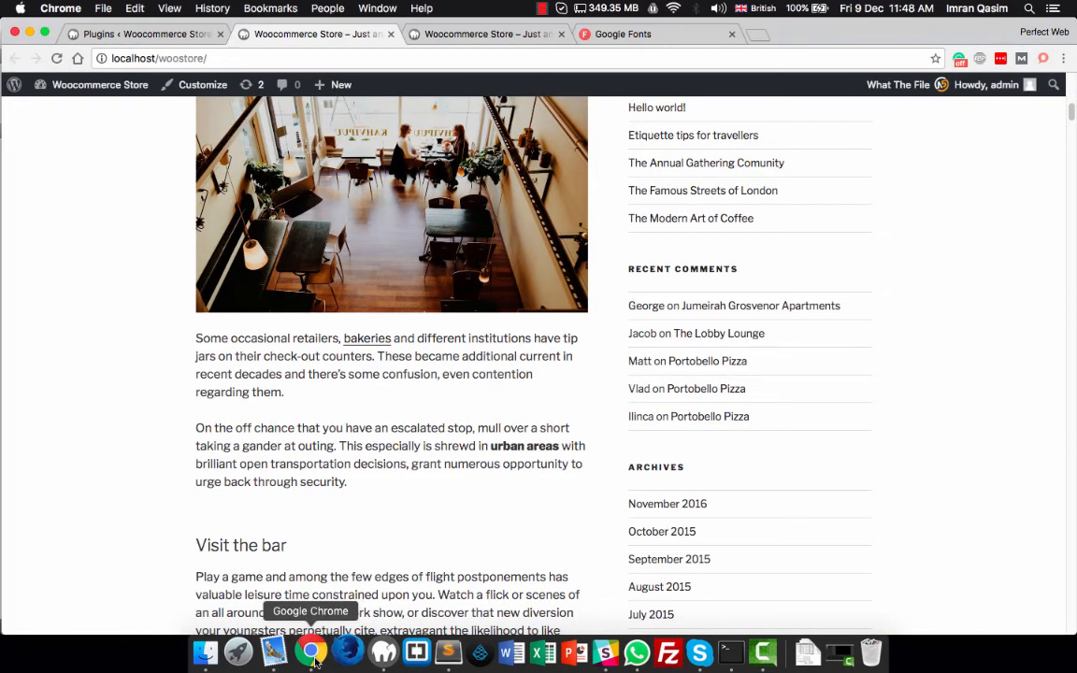
- Reload the home page, look through its posts and sidebar, and open the November 2016 archive
{"action": "key", "text": "super+r"}
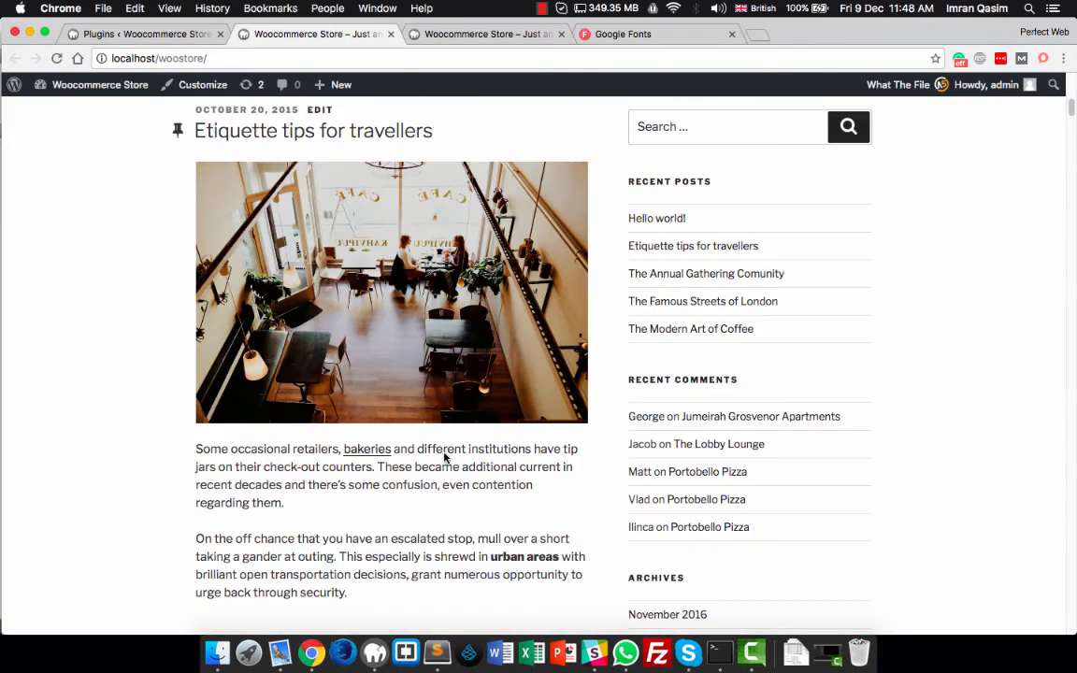
{"action": "scroll", "coordinate": [444, 456], "scroll_direction": "down", "scroll_amount": 15}
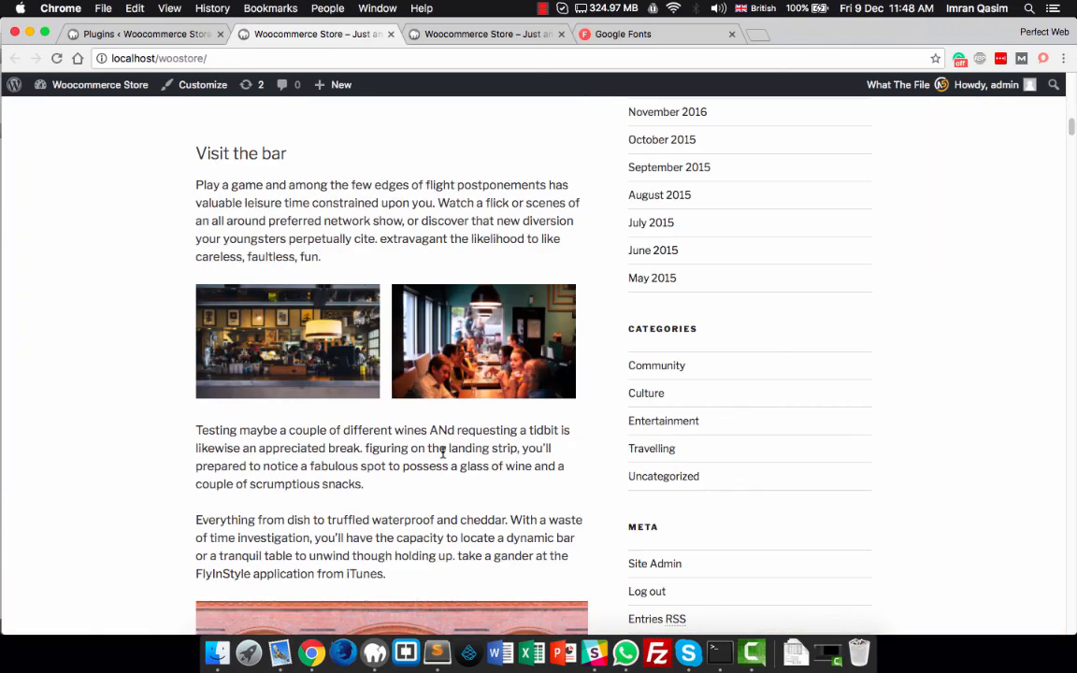
{"action": "scroll", "coordinate": [443, 452], "scroll_direction": "up", "scroll_amount": 5}
{"action": "scroll", "coordinate": [443, 452], "scroll_direction": "down", "scroll_amount": 4}
{"action": "scroll", "coordinate": [443, 452], "scroll_direction": "up", "scroll_amount": 2}
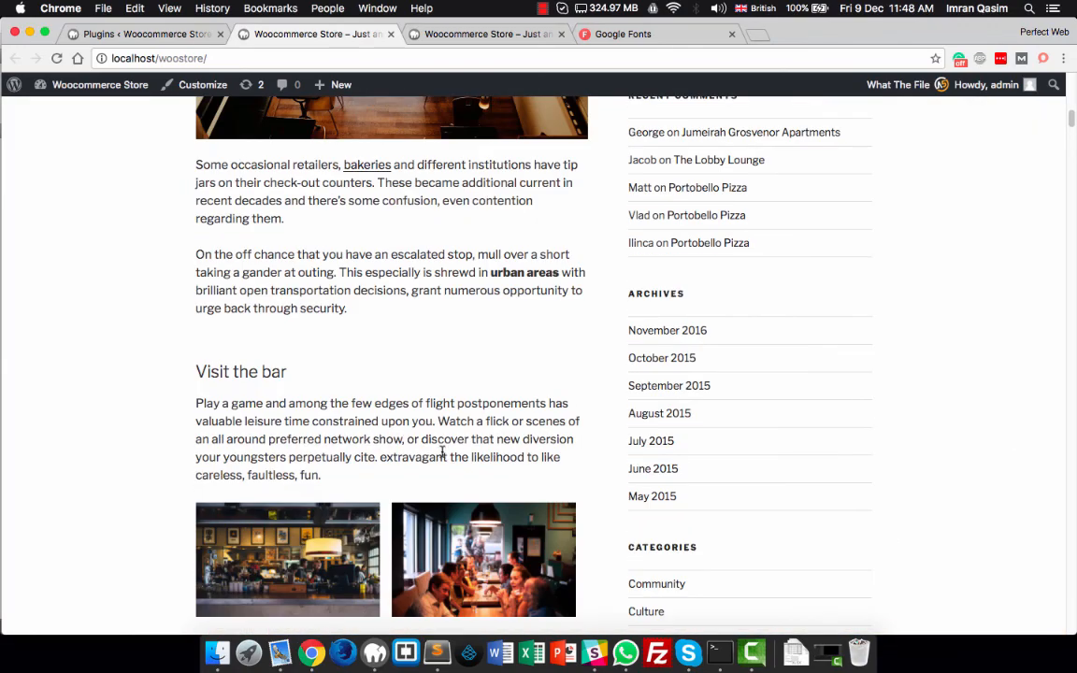
{"action": "left_click", "coordinate": [634, 333]}
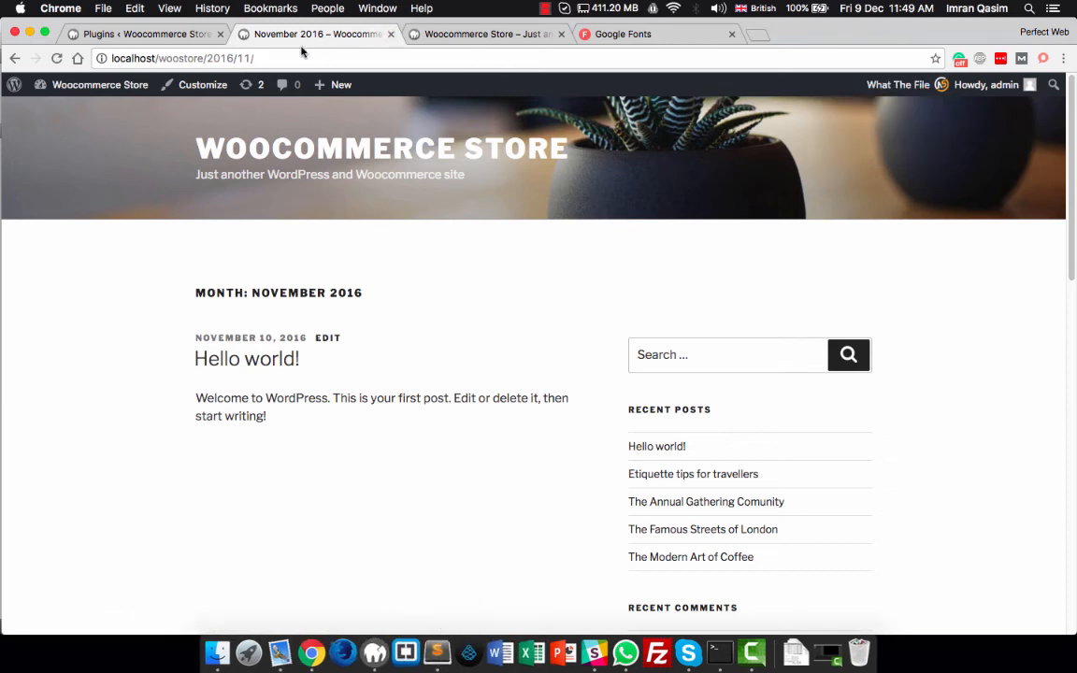
- Return to Child Theme Configurator in the admin area and copy the parent template archive.php to the child theme
{"action": "left_click", "coordinate": [140, 35]}
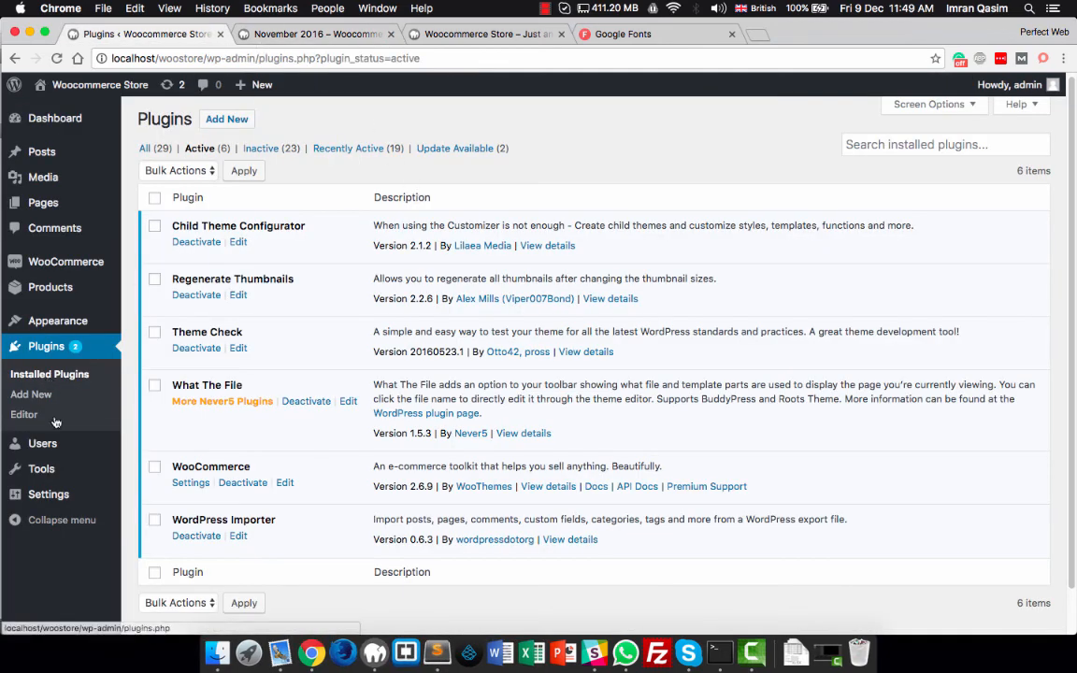
{"action": "mouse_move", "coordinate": [112, 471]}
{"action": "left_click", "coordinate": [168, 533]}
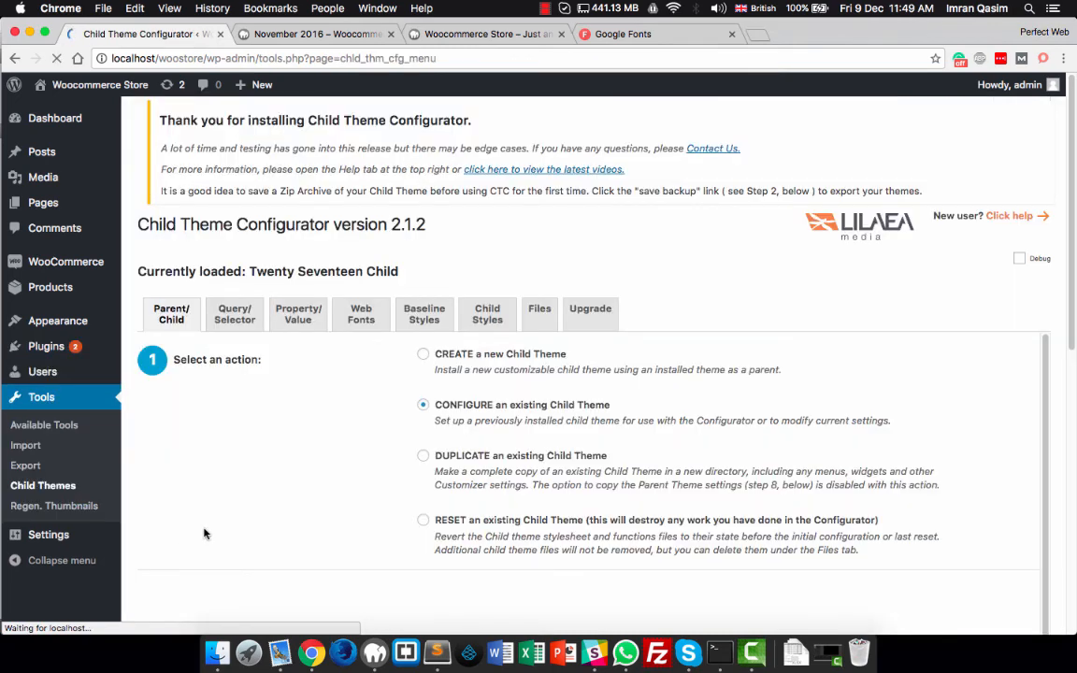
{"action": "left_click", "coordinate": [536, 327]}
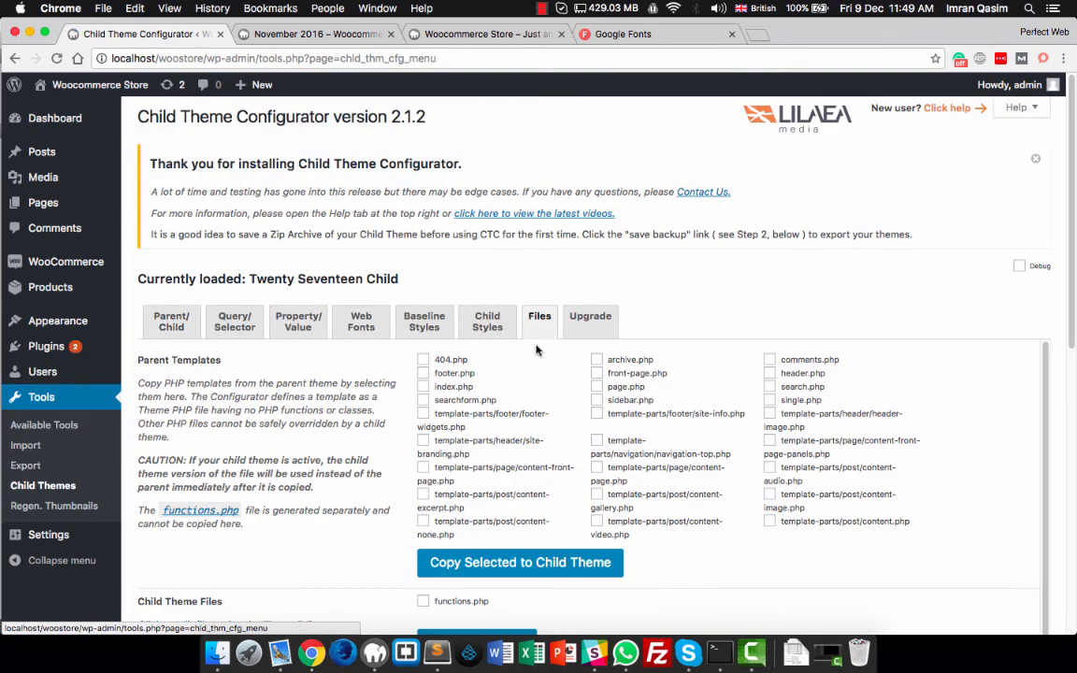
{"action": "left_click", "coordinate": [598, 359]}
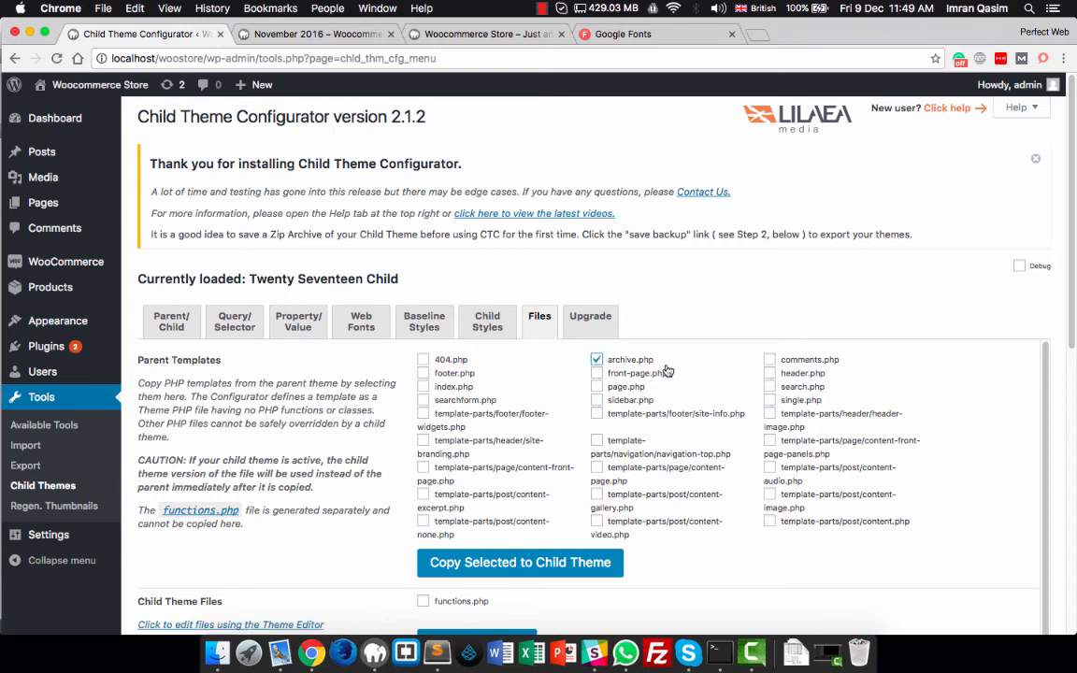
{"action": "scroll", "coordinate": [560, 429], "scroll_direction": "down", "scroll_amount": 1}
{"action": "left_click", "coordinate": [496, 517]}
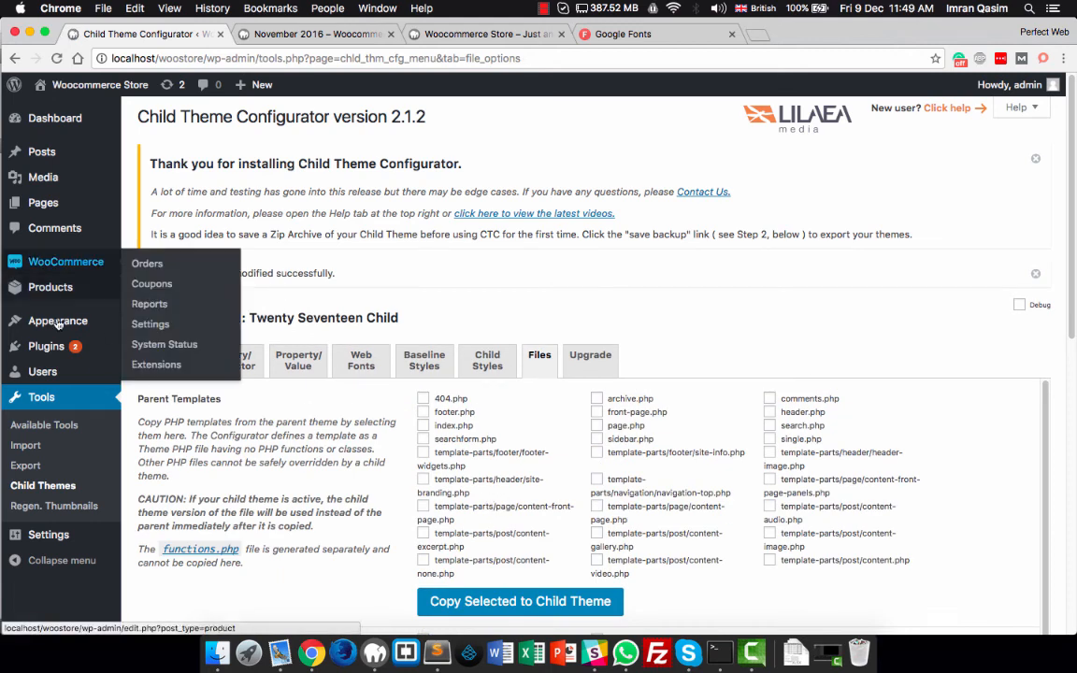
- Open the child theme's archive.php in the WordPress theme editor and read through its code
{"action": "mouse_move", "coordinate": [58, 321]}
{"action": "left_click", "coordinate": [146, 444]}
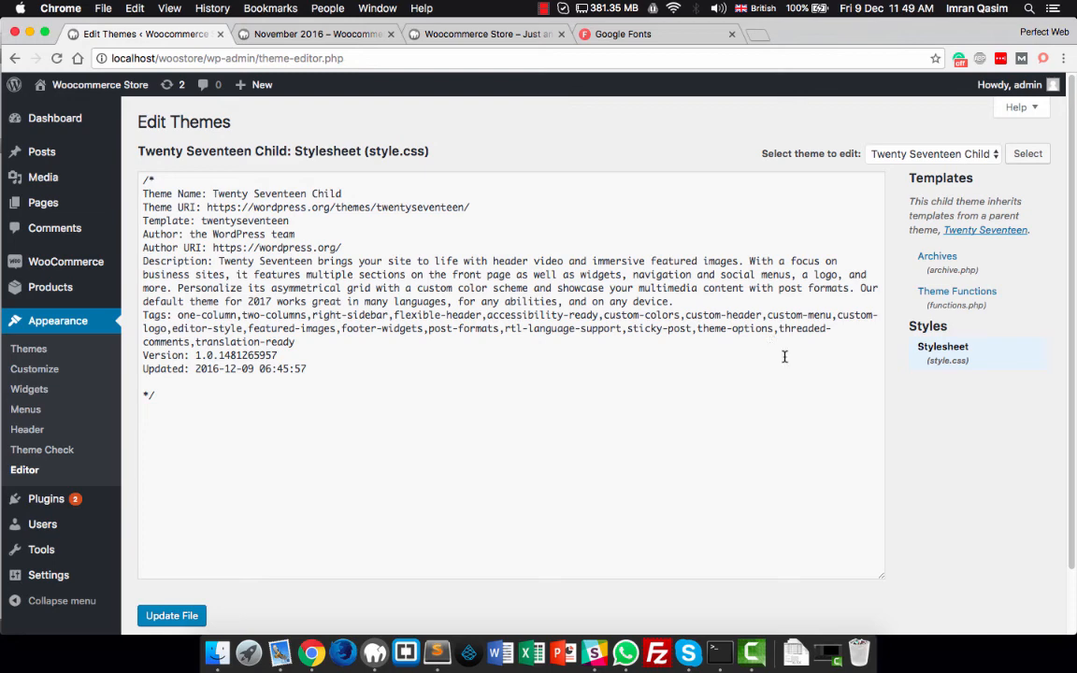
{"action": "left_click", "coordinate": [940, 258]}
{"action": "scroll", "coordinate": [336, 311], "scroll_direction": "down", "scroll_amount": 10}
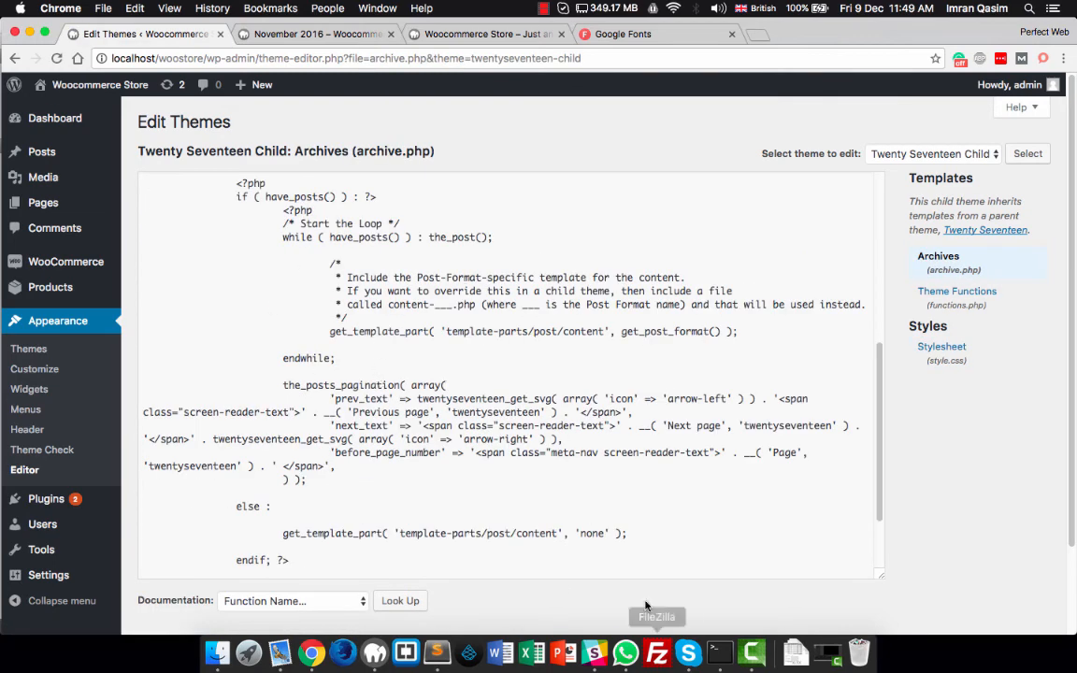
- Reopen the Child Theme Configurator's file options and delete archive.php from the child theme files
{"action": "mouse_move", "coordinate": [47, 549]}
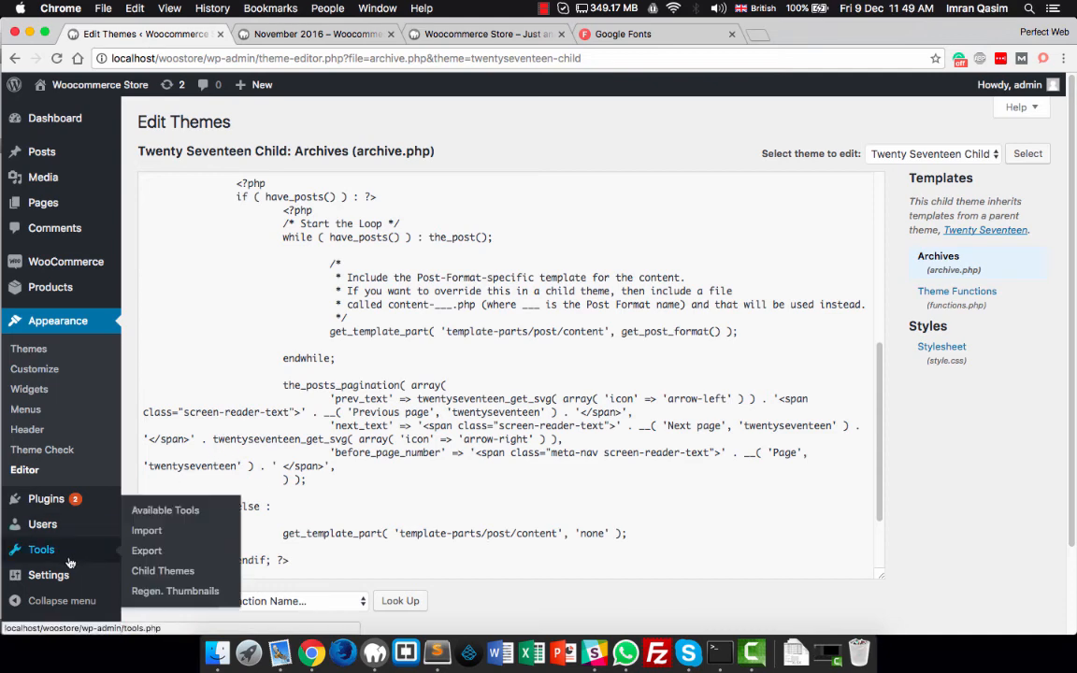
{"action": "left_click", "coordinate": [164, 571]}
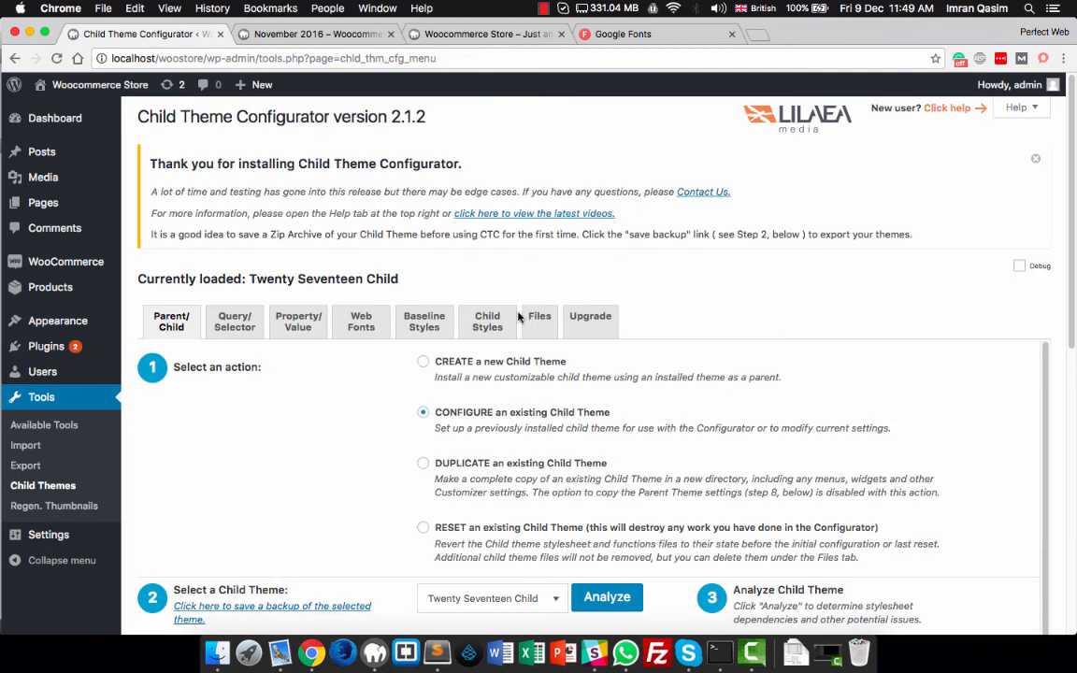
{"action": "left_click", "coordinate": [540, 318]}
{"action": "scroll", "coordinate": [476, 439], "scroll_direction": "down", "scroll_amount": 5}
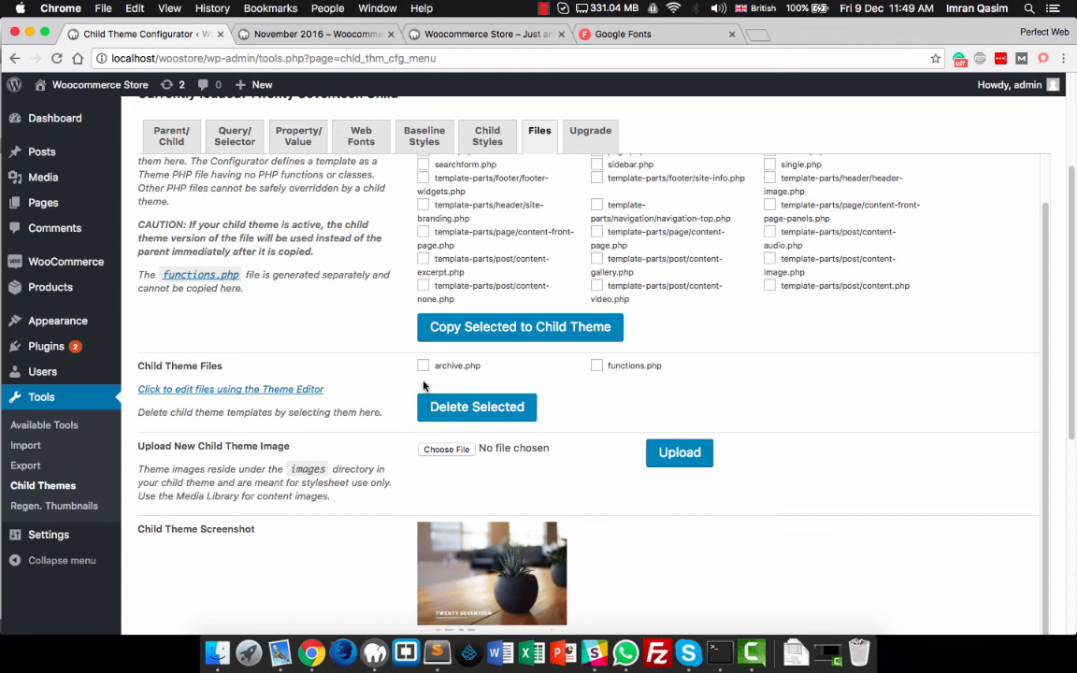
{"action": "left_click", "coordinate": [504, 415]}
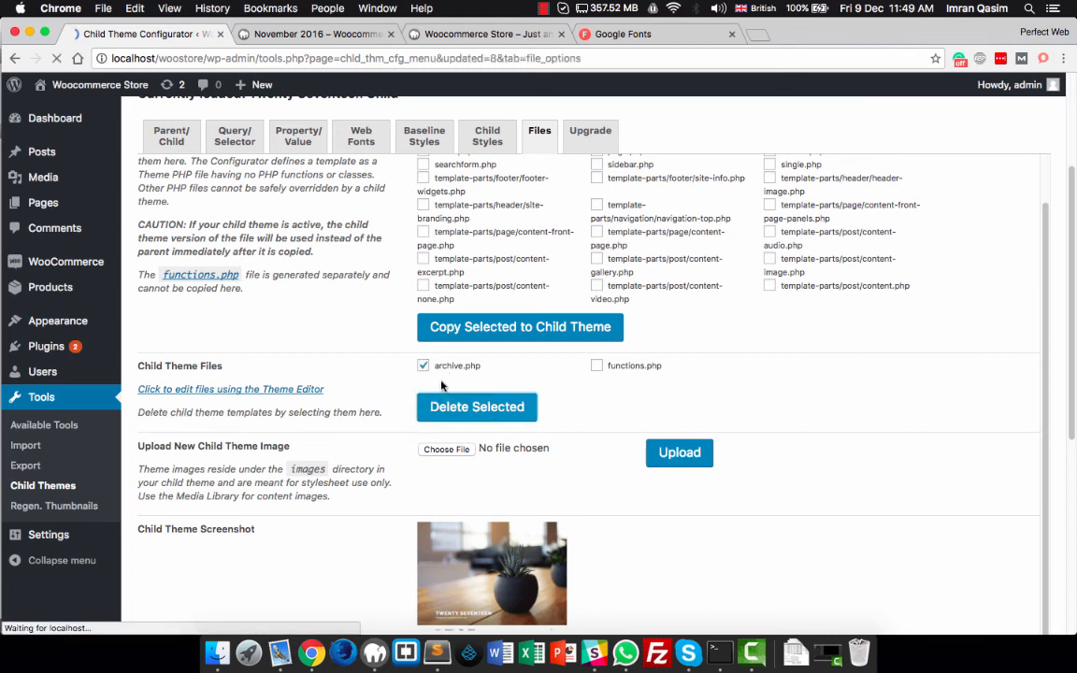
{"action": "scroll", "coordinate": [443, 411], "scroll_direction": "down", "scroll_amount": 2}
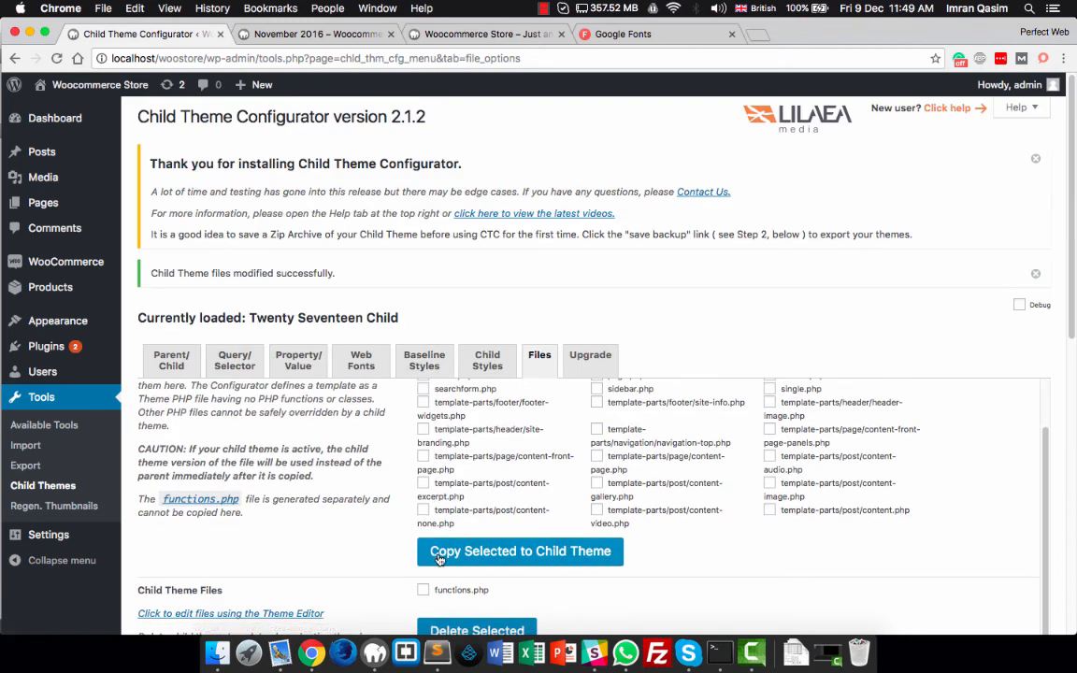
- Copy the parent templates header.php and footer.php to the child theme
{"action": "scroll", "coordinate": [439, 558], "scroll_direction": "down", "scroll_amount": 2}
{"action": "scroll", "coordinate": [475, 347], "scroll_direction": "up", "scroll_amount": 2}
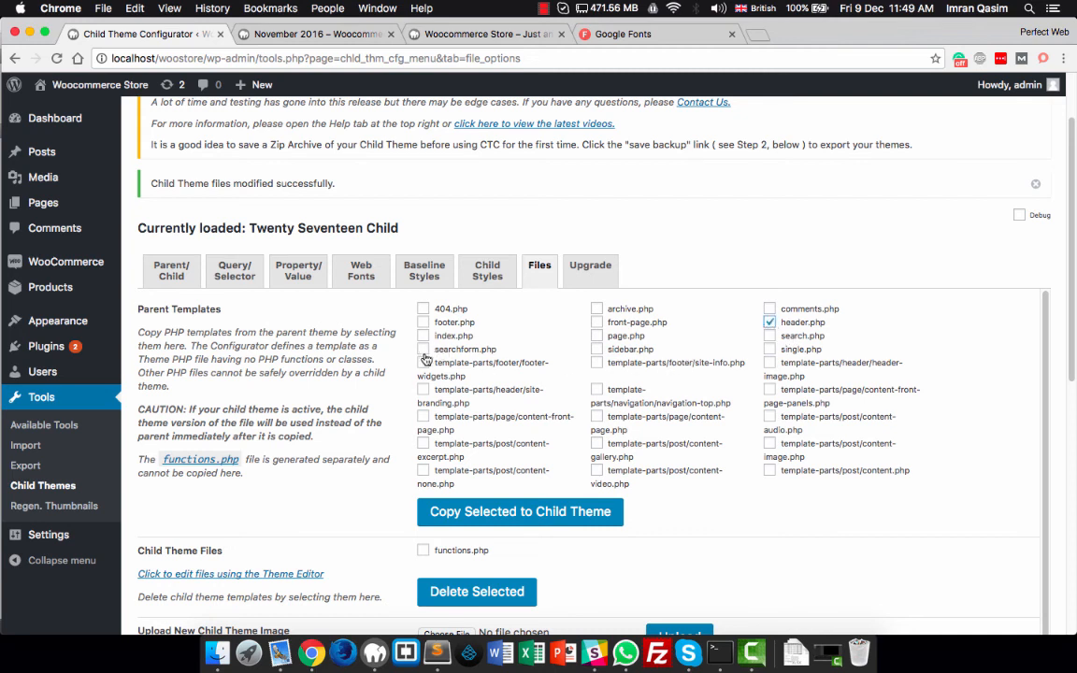
{"action": "left_click", "coordinate": [423, 322]}
{"action": "left_click", "coordinate": [470, 513]}
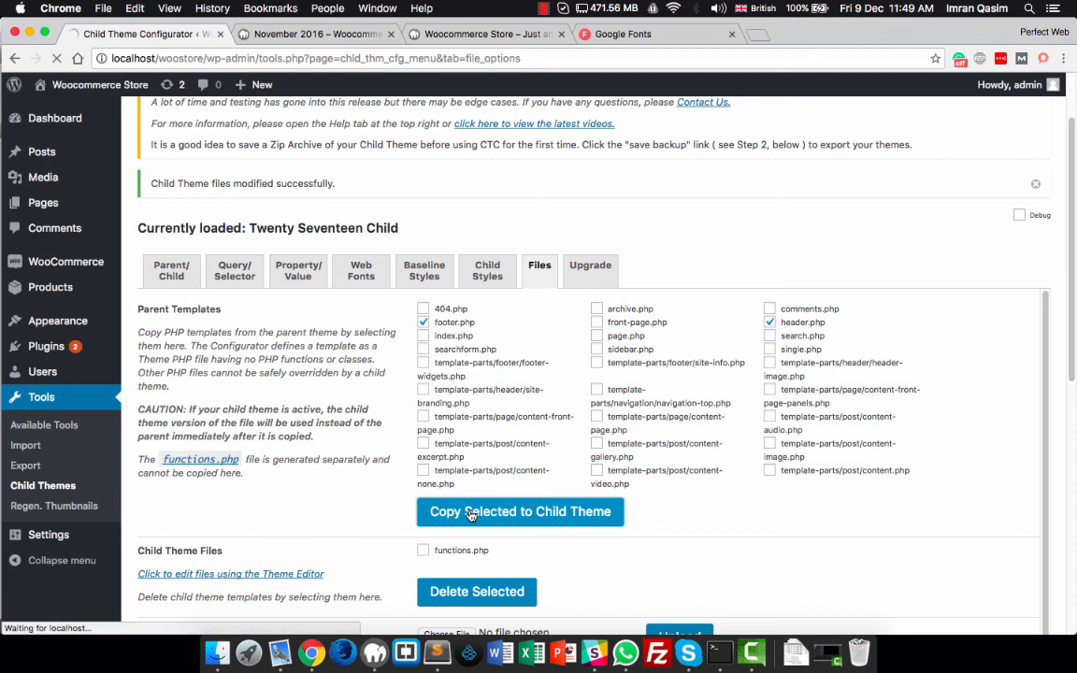
- Switch to Sublime Text, open header.php in the twentyseventeen-child folder and read through its code
{"action": "left_click", "coordinate": [437, 651]}
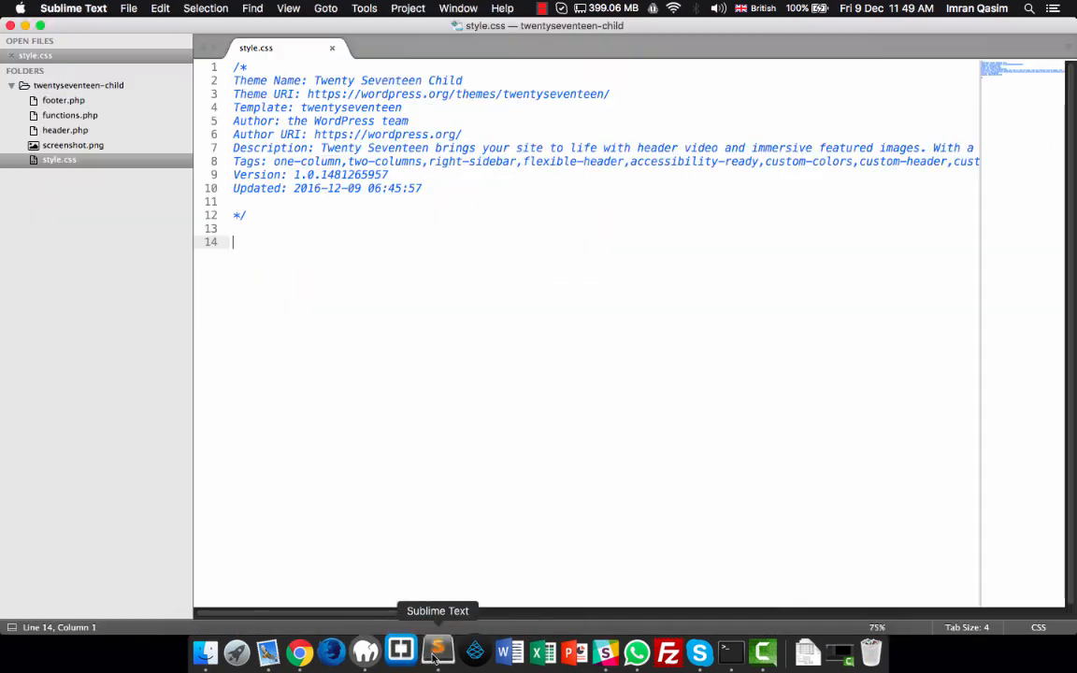
{"action": "left_click", "coordinate": [67, 130]}
{"action": "scroll", "coordinate": [533, 395], "scroll_direction": "down", "scroll_amount": 5}
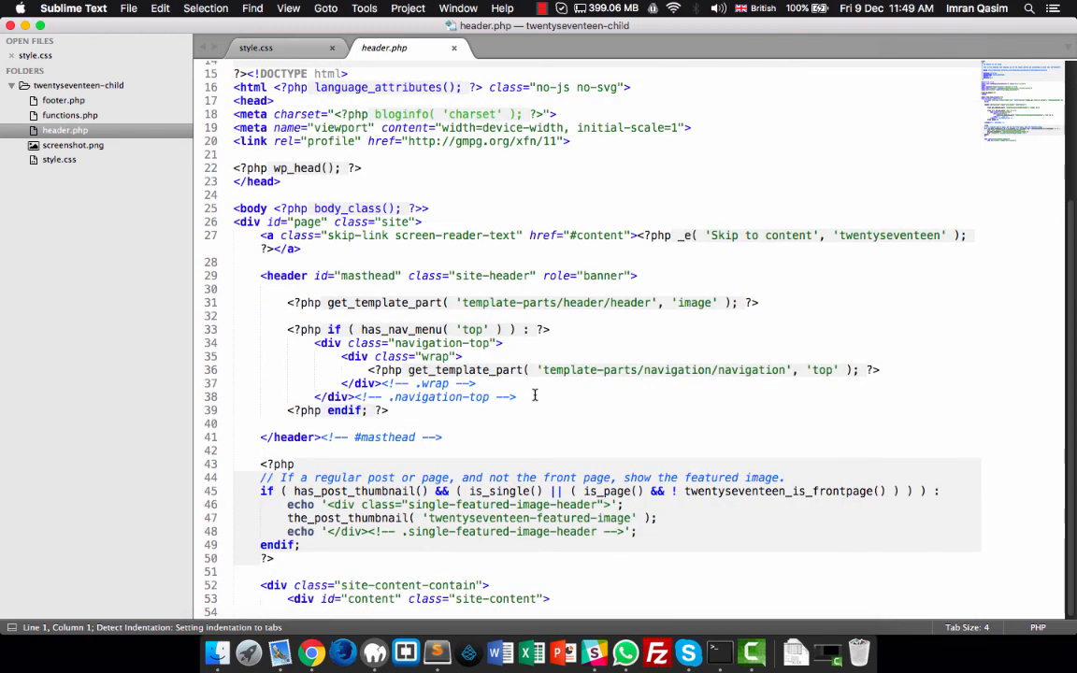
- Return to Child Theme Configurator in Chrome and read through the Pro version's upgrade offer and feature list
{"action": "left_click", "coordinate": [311, 651]}
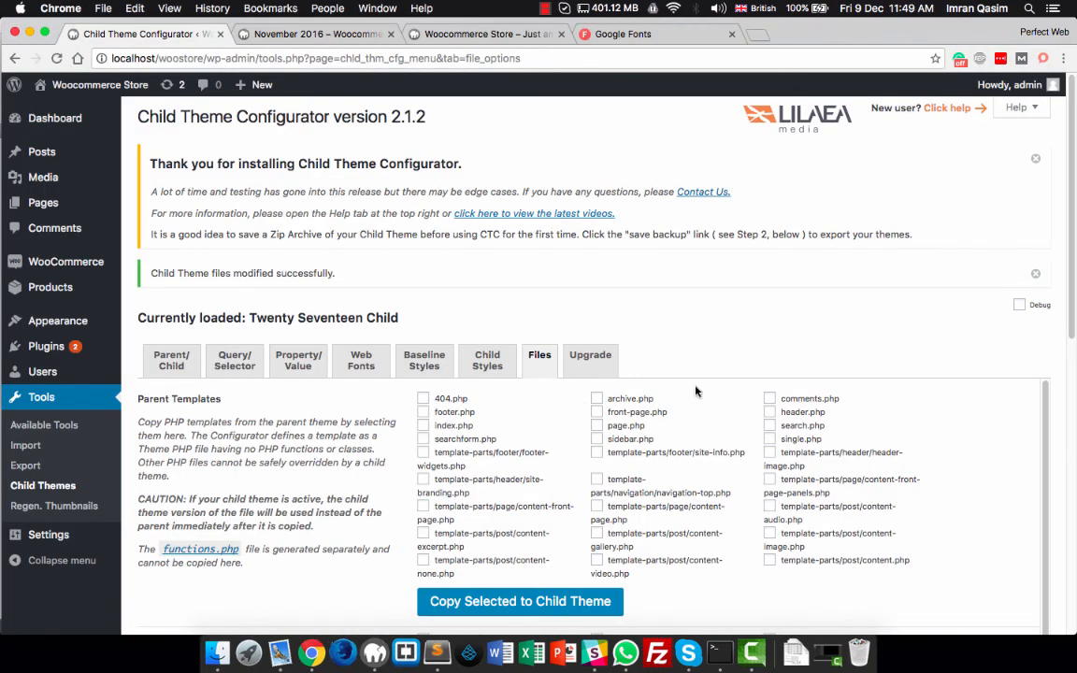
{"action": "left_click", "coordinate": [589, 364]}
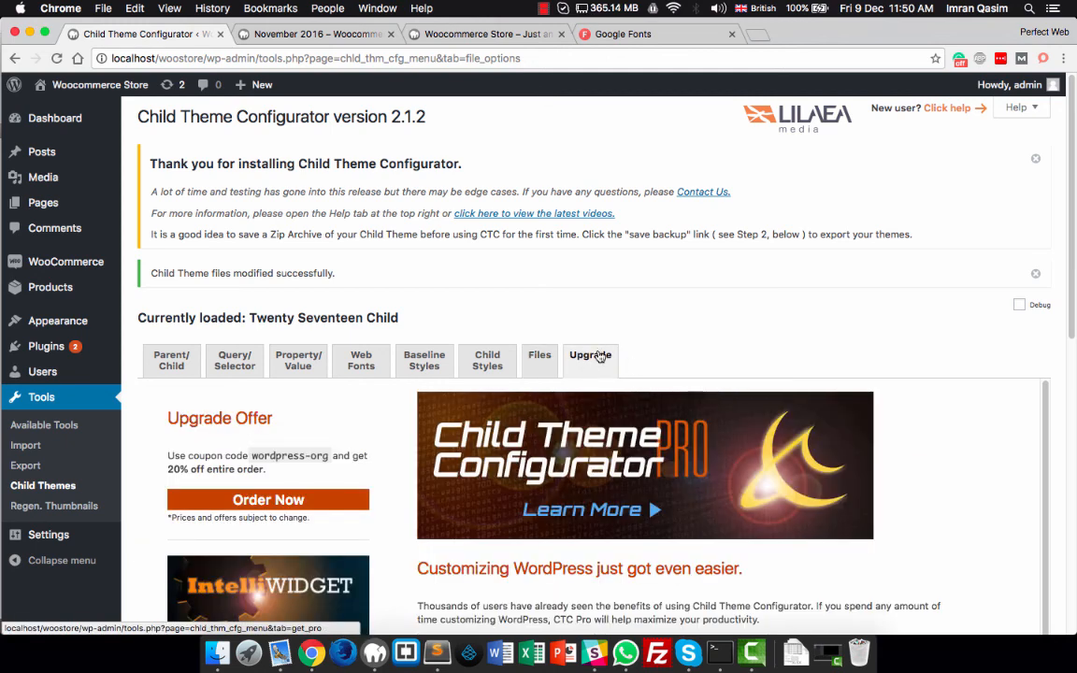
{"action": "scroll", "coordinate": [593, 364], "scroll_direction": "down", "scroll_amount": 5}
{"action": "scroll", "coordinate": [539, 396], "scroll_direction": "down", "scroll_amount": 2}
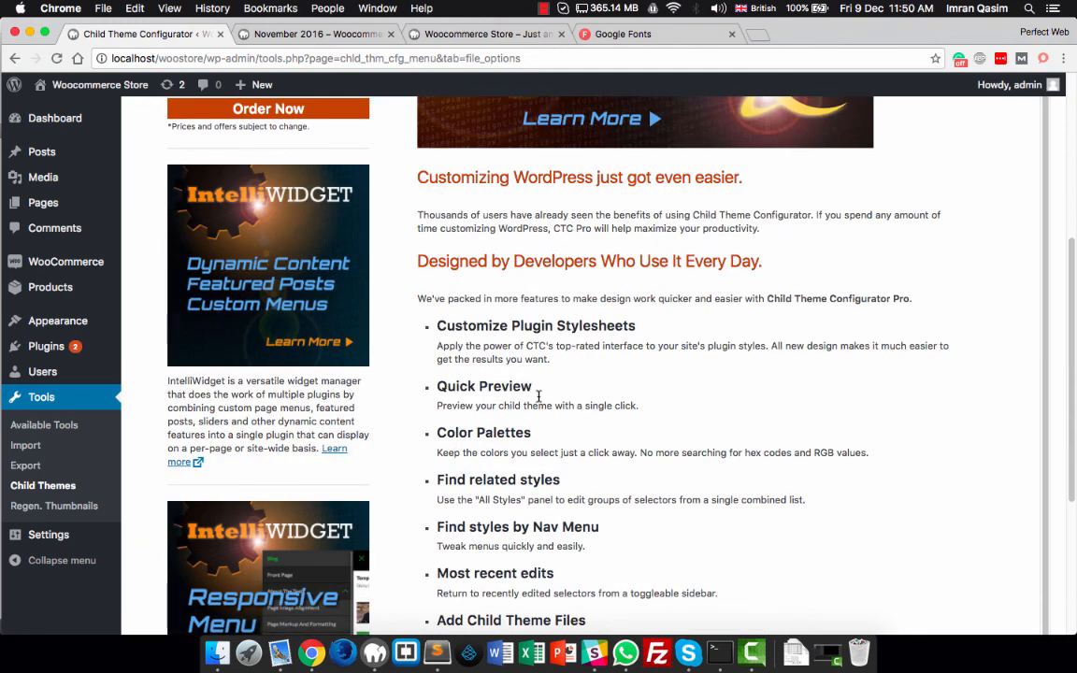
{"action": "scroll", "coordinate": [538, 397], "scroll_direction": "down", "scroll_amount": 5}
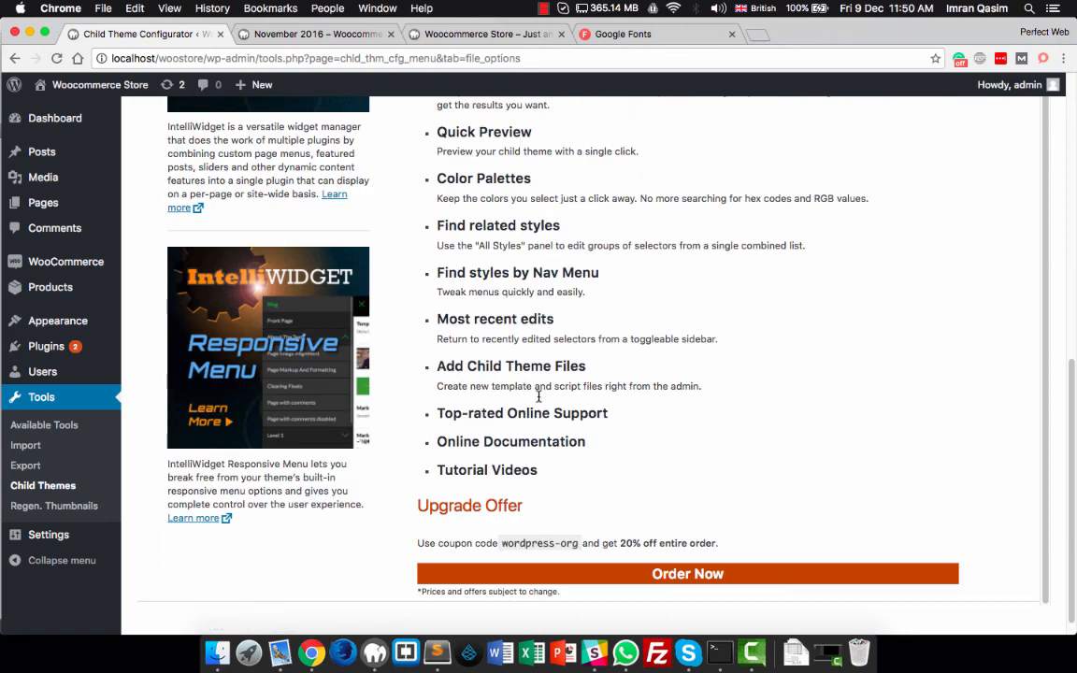
{"action": "scroll", "coordinate": [538, 397], "scroll_direction": "up", "scroll_amount": 15}
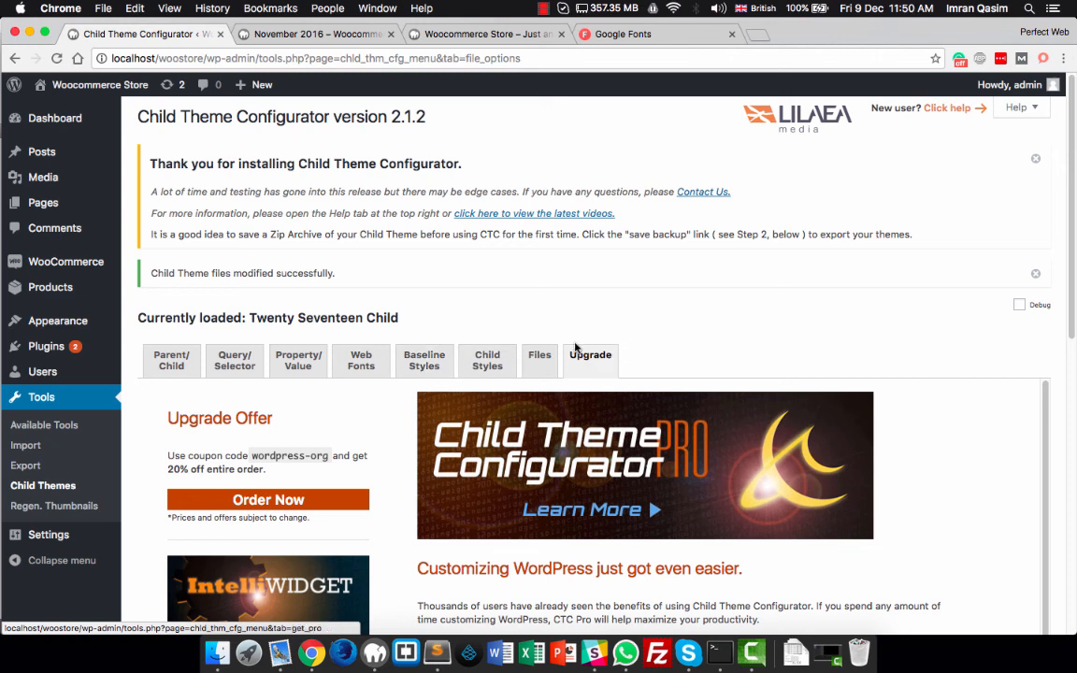
{"action": "scroll", "coordinate": [575, 347], "scroll_direction": "down", "scroll_amount": 2}
{"action": "scroll", "coordinate": [572, 351], "scroll_direction": "down", "scroll_amount": 3}
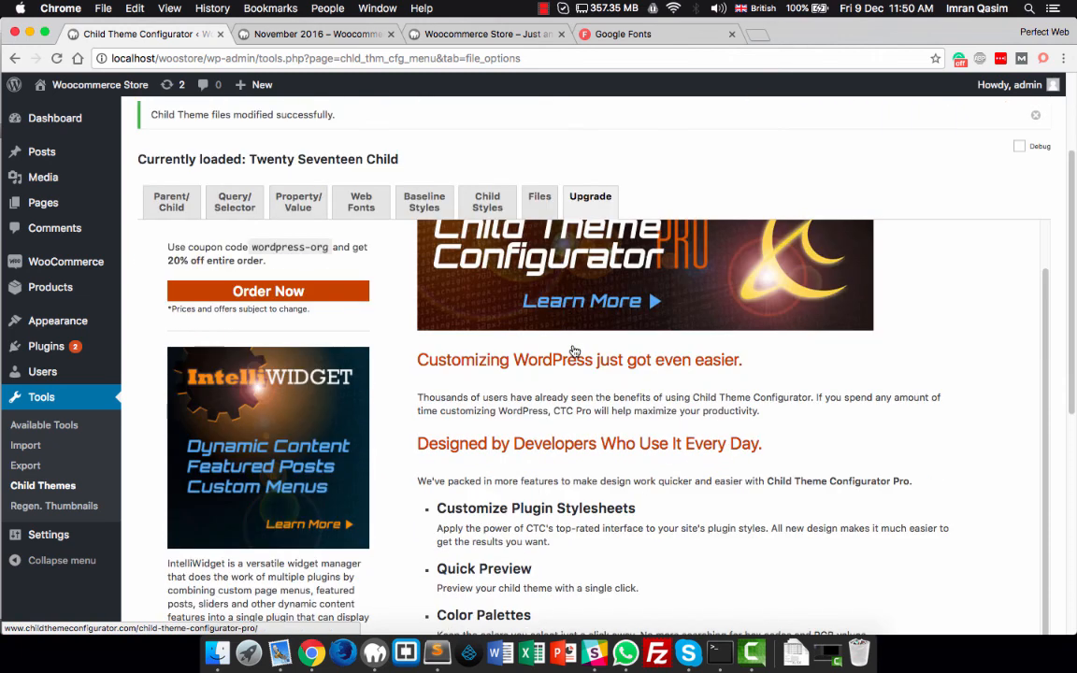
{"action": "scroll", "coordinate": [181, 283], "scroll_direction": "down", "scroll_amount": 1}
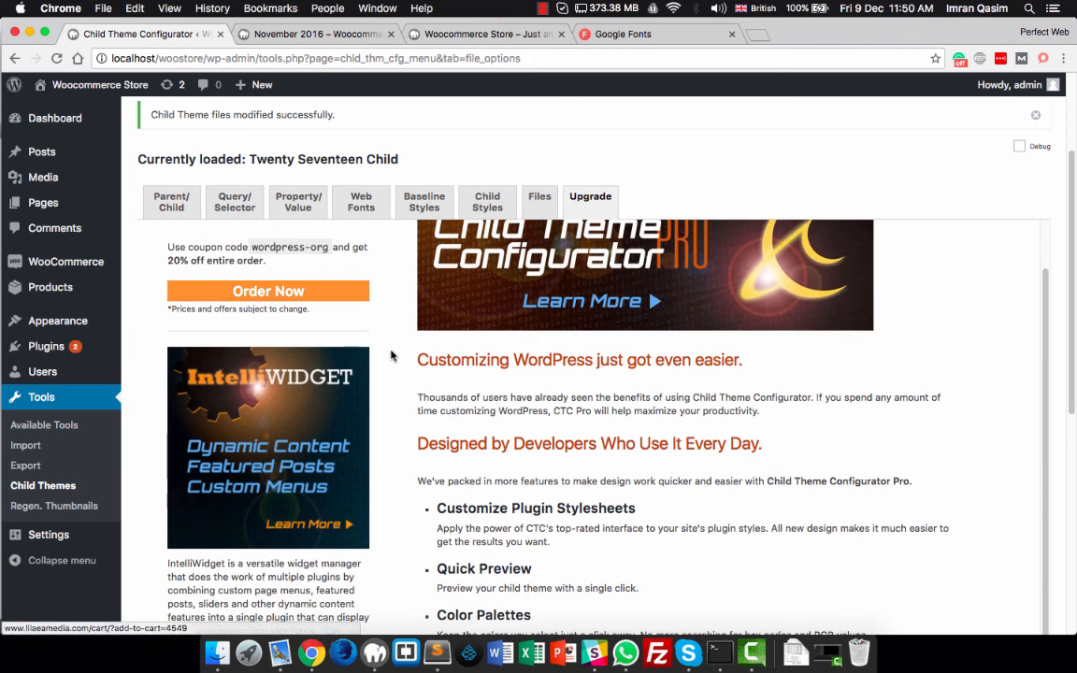
- Review the configurator's sections again, from files, selectors, properties, web fonts and stylesheets back to the parent/child setup options
{"action": "left_click", "coordinate": [539, 207]}
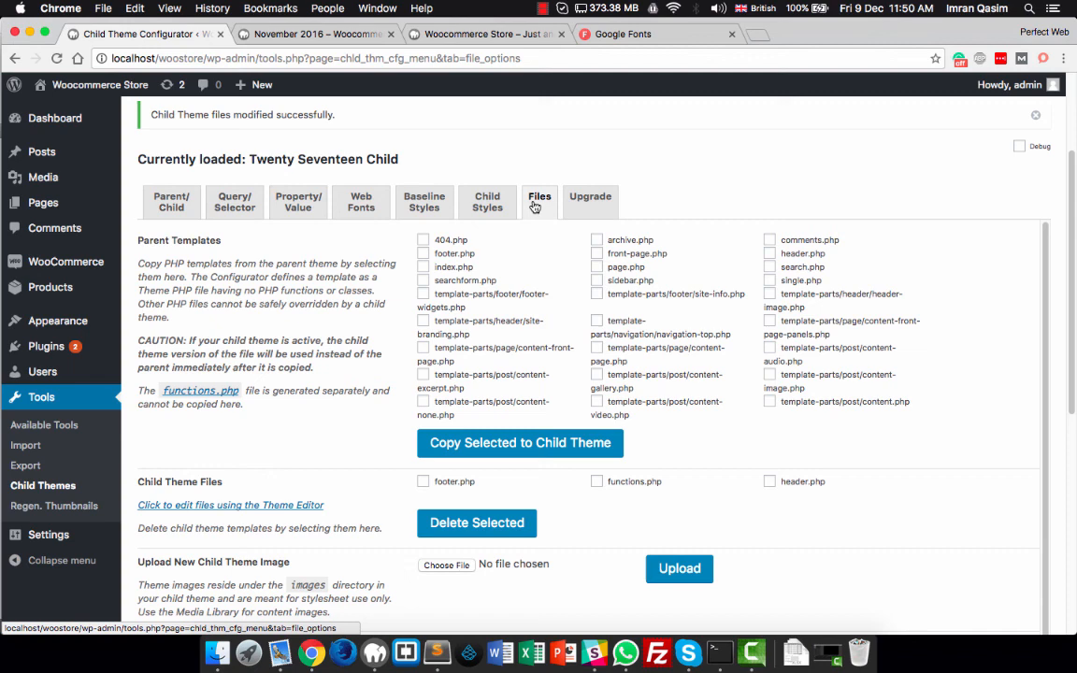
{"action": "left_click", "coordinate": [160, 205]}
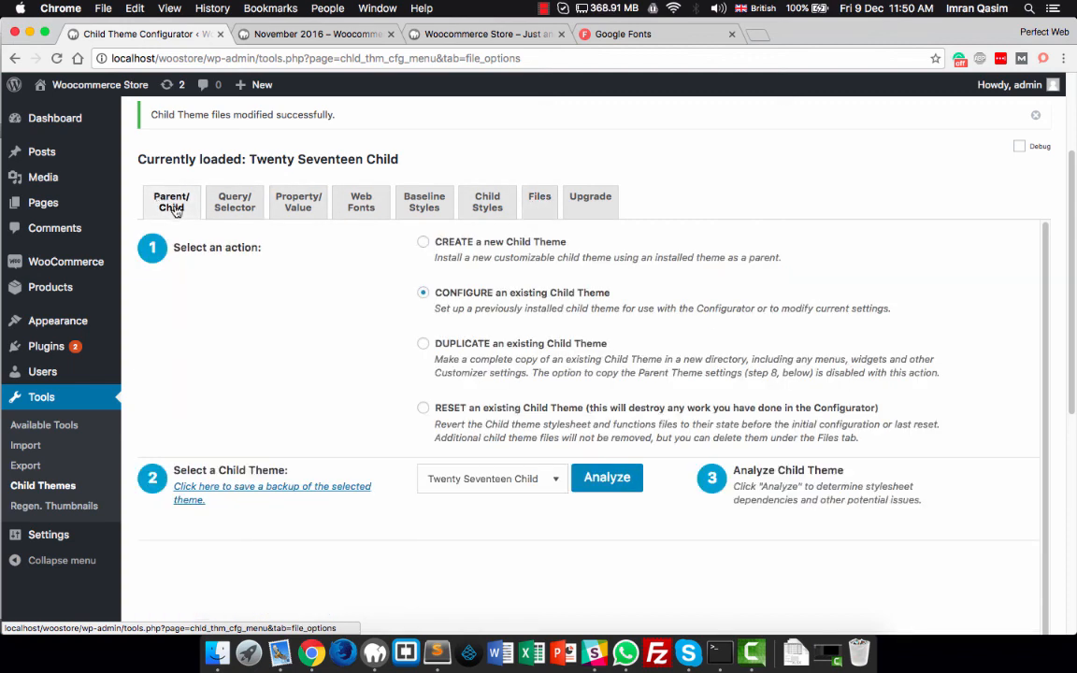
{"action": "left_click", "coordinate": [232, 210]}
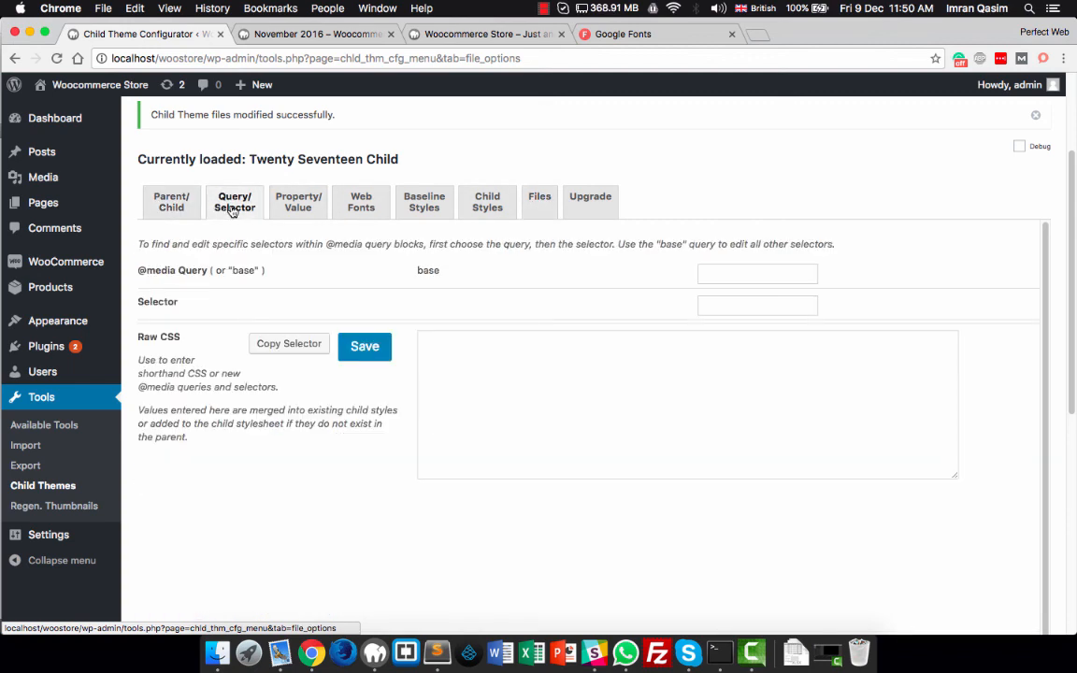
{"action": "left_click", "coordinate": [300, 212]}
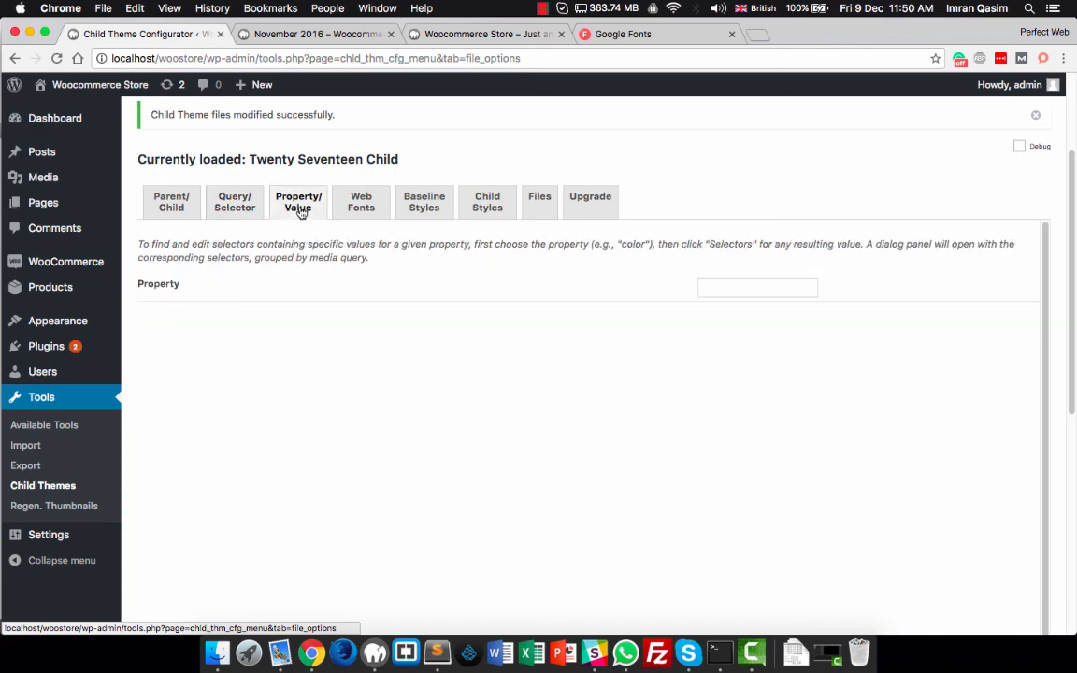
{"action": "left_click", "coordinate": [358, 209]}
{"action": "left_click", "coordinate": [438, 207]}
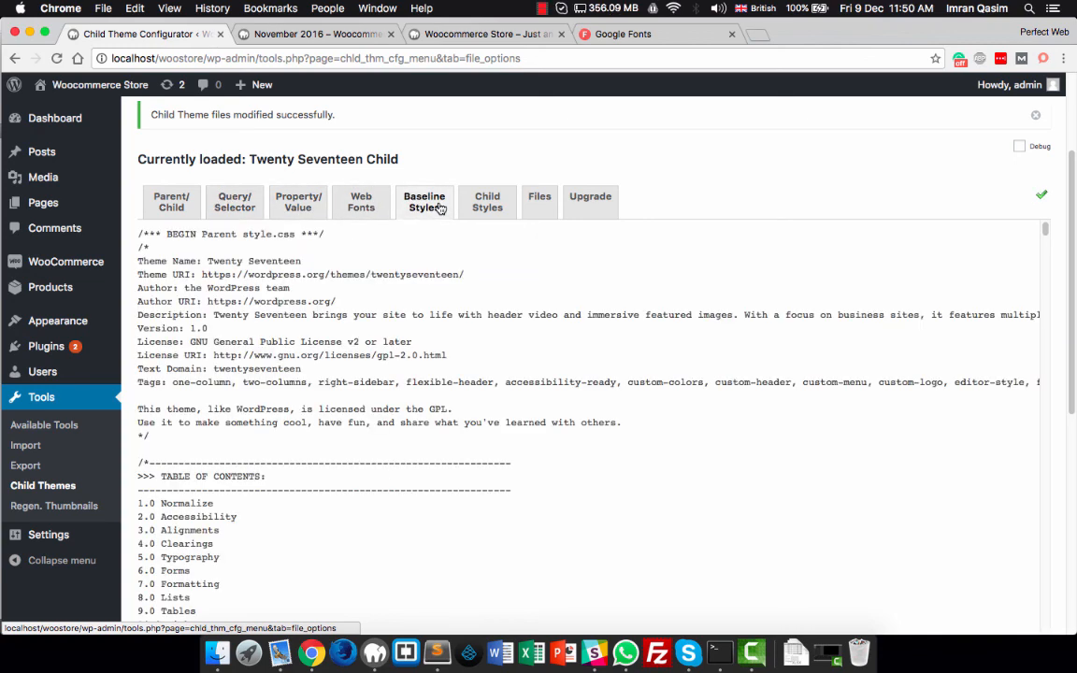
{"action": "left_click", "coordinate": [468, 213]}
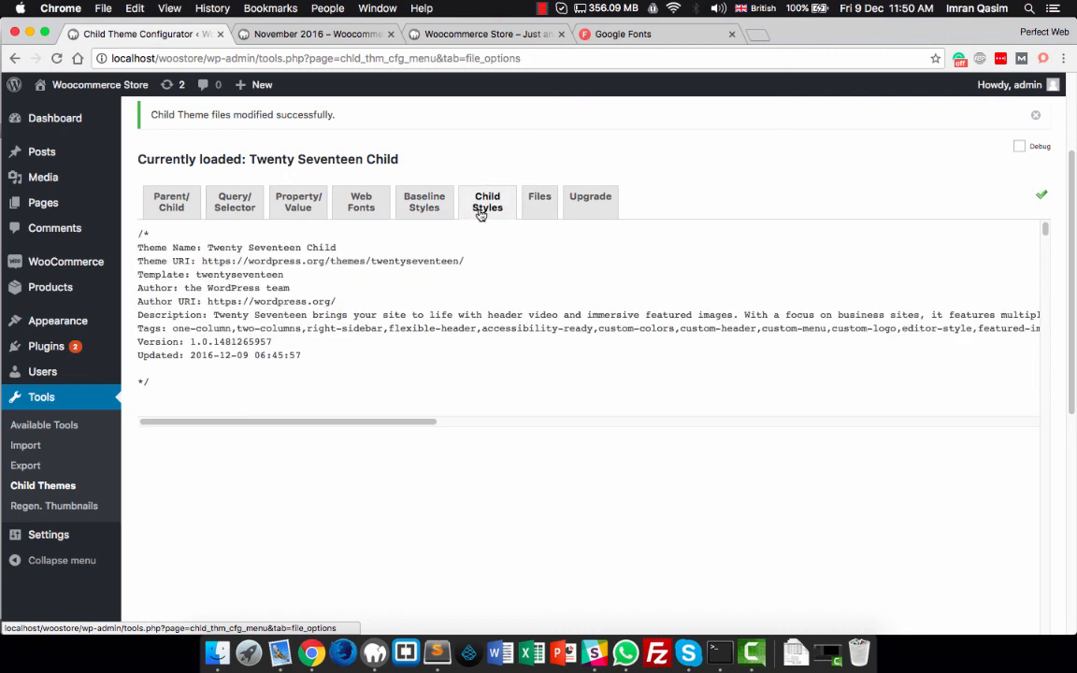
{"action": "left_click", "coordinate": [540, 209]}
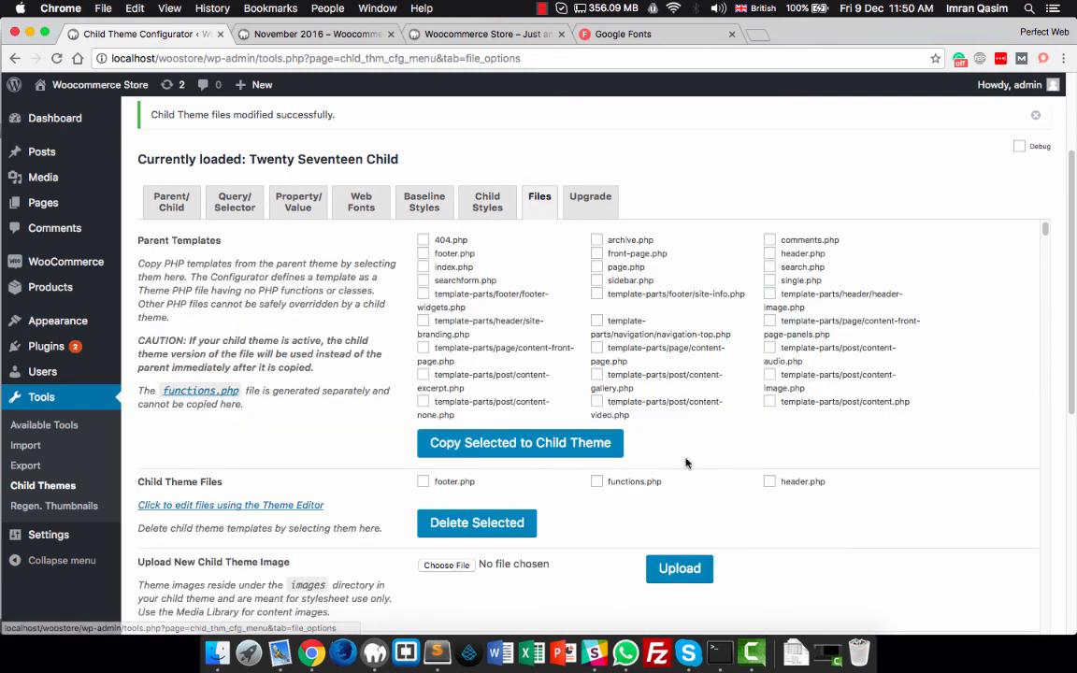
{"action": "left_click", "coordinate": [355, 207]}
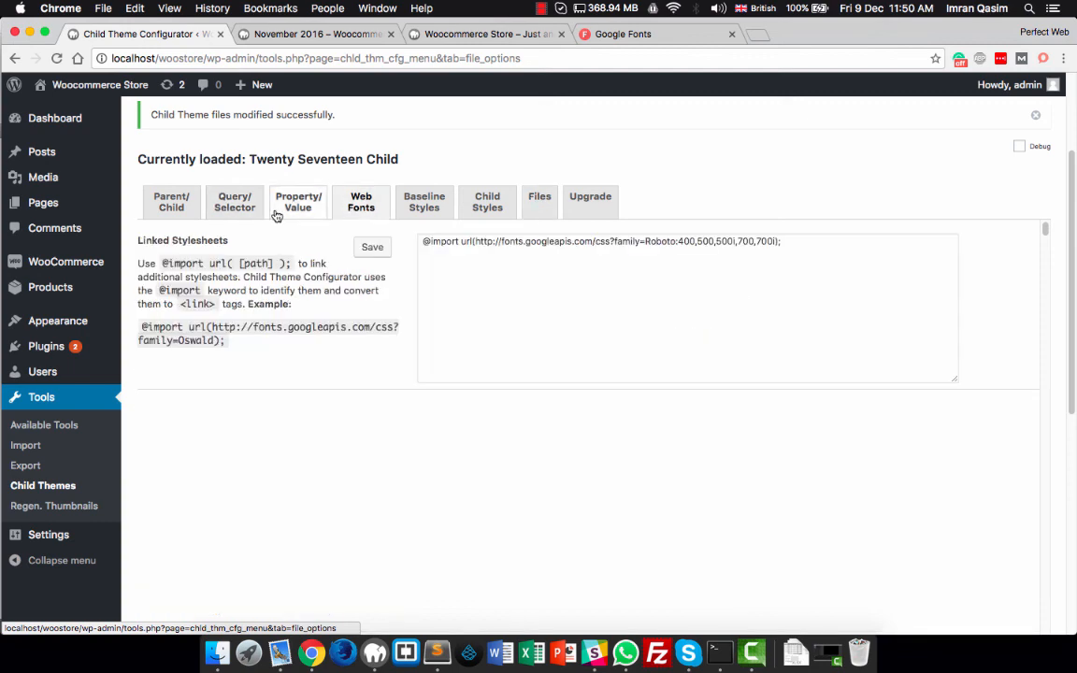
{"action": "left_click", "coordinate": [148, 213]}
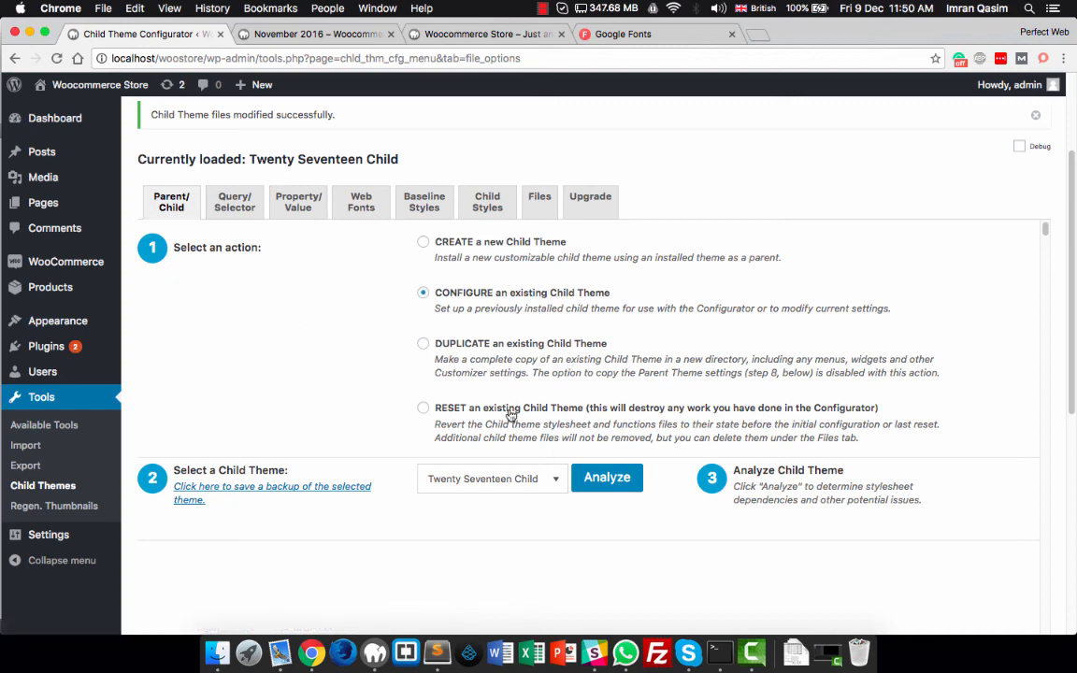